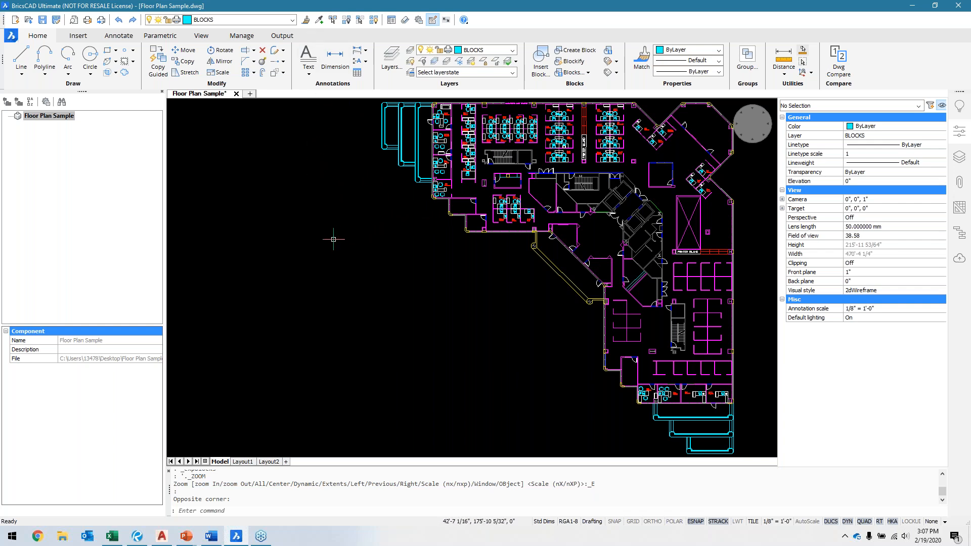
Step: Inspect the block properties of the desk chair in an office along the west side of the floor plan
middle_click_drag(415, 219, 386, 260)
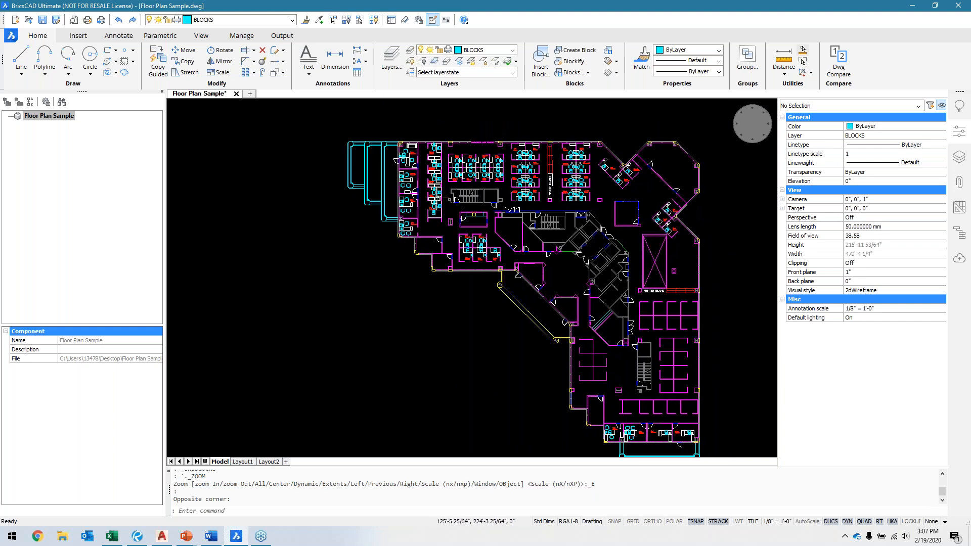
scroll(420, 200, "up", 4)
middle_click_drag(410, 217, 397, 294)
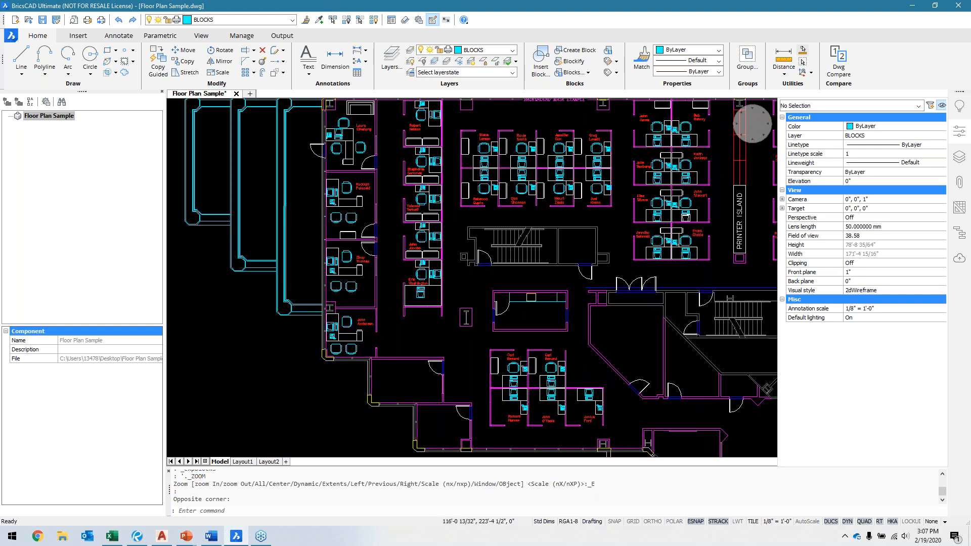
scroll(385, 255, "up", 3)
scroll(323, 277, "up", 3)
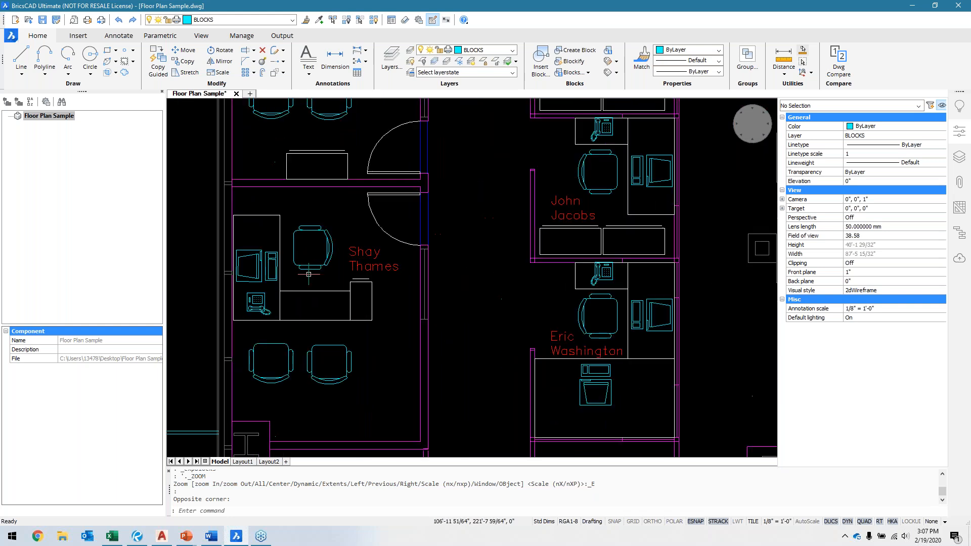
left_click(314, 271)
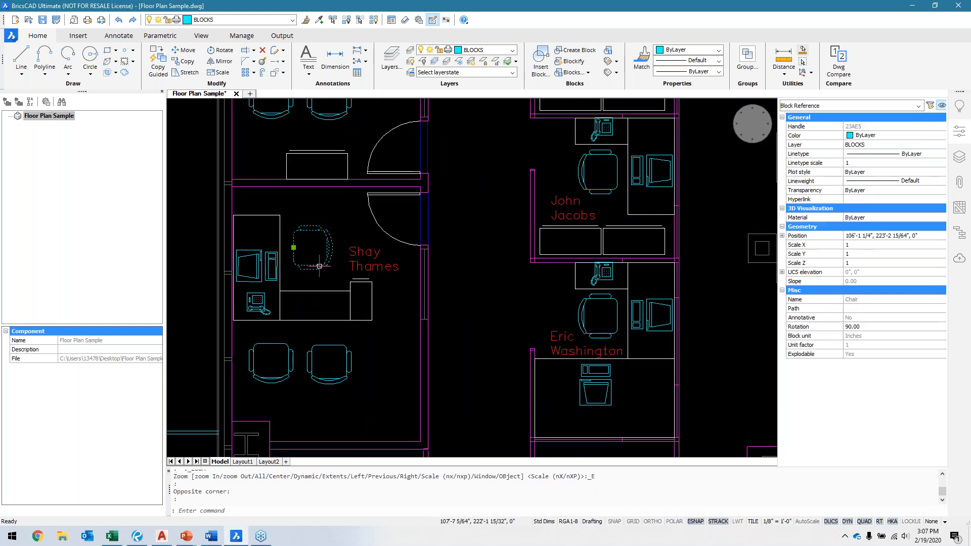
Step: Review the Chair, Computer, Keyboard and Phone block definitions and their previews in the Drawing Explorer
left_click(571, 72)
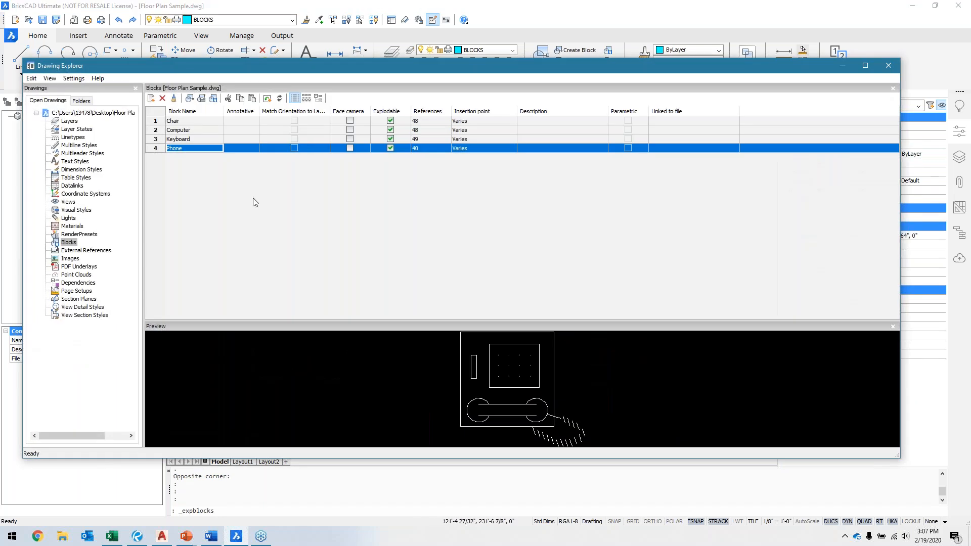
left_click(187, 122)
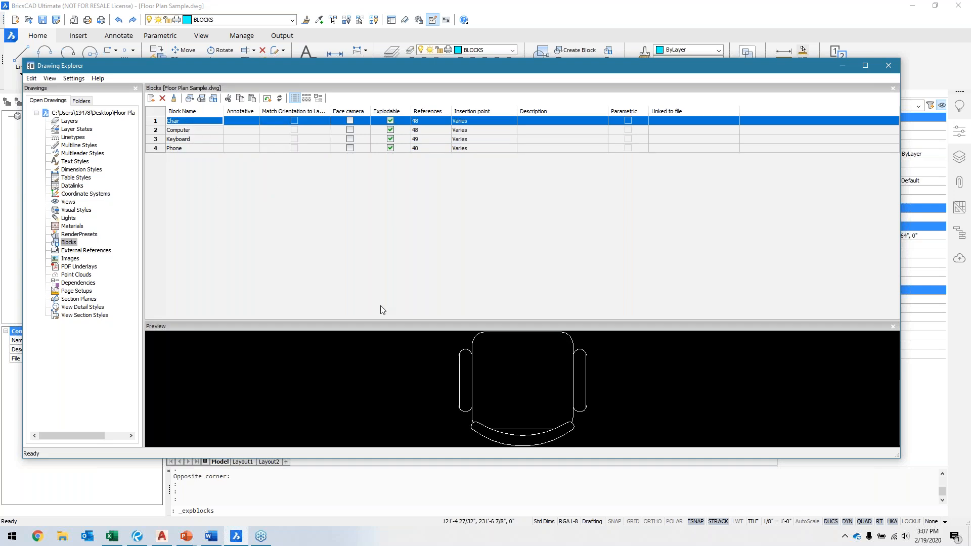
left_click(192, 130)
left_click(194, 142)
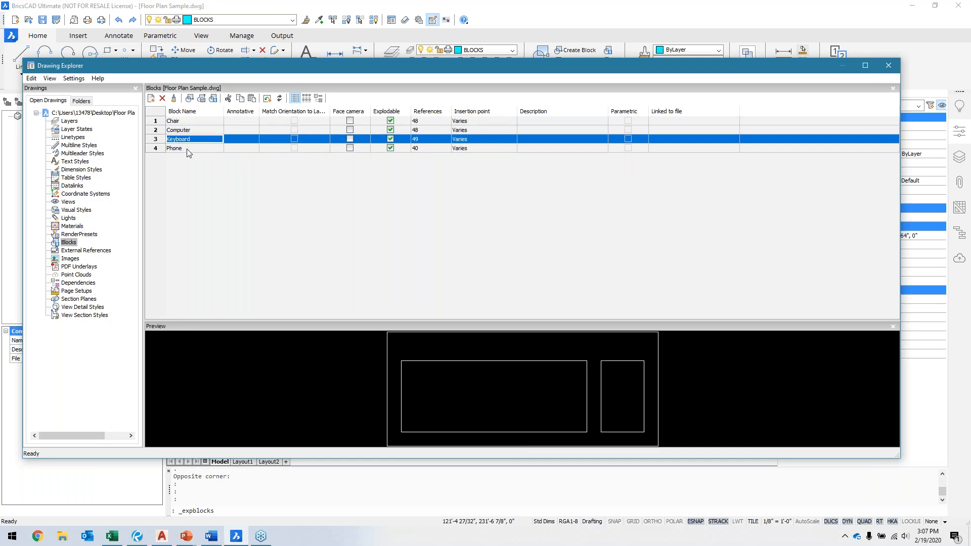
left_click(191, 149)
left_click(889, 66)
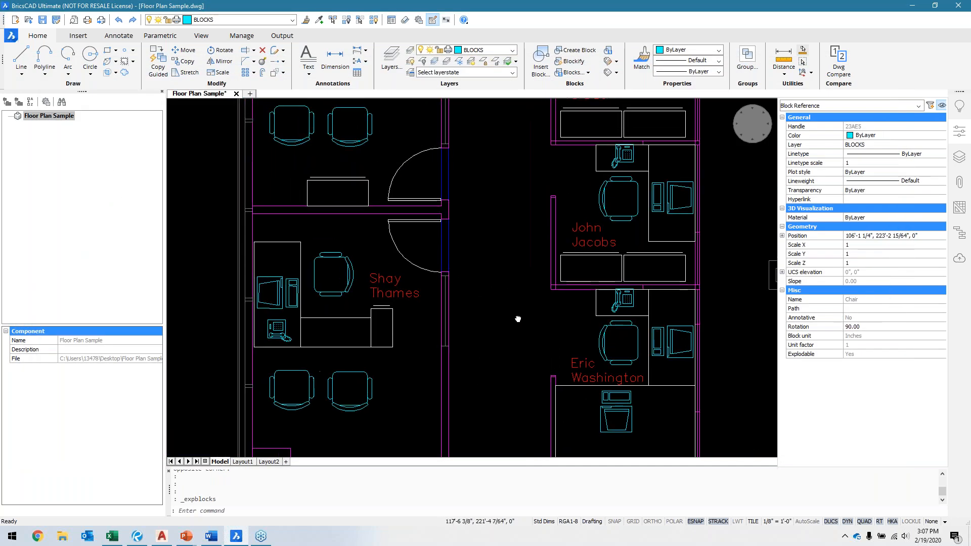
Step: Inspect the edges of a cubicle's right-hand cabinet to check what kind of entities form it, and clear the selection
scroll(380, 289, "down", 5)
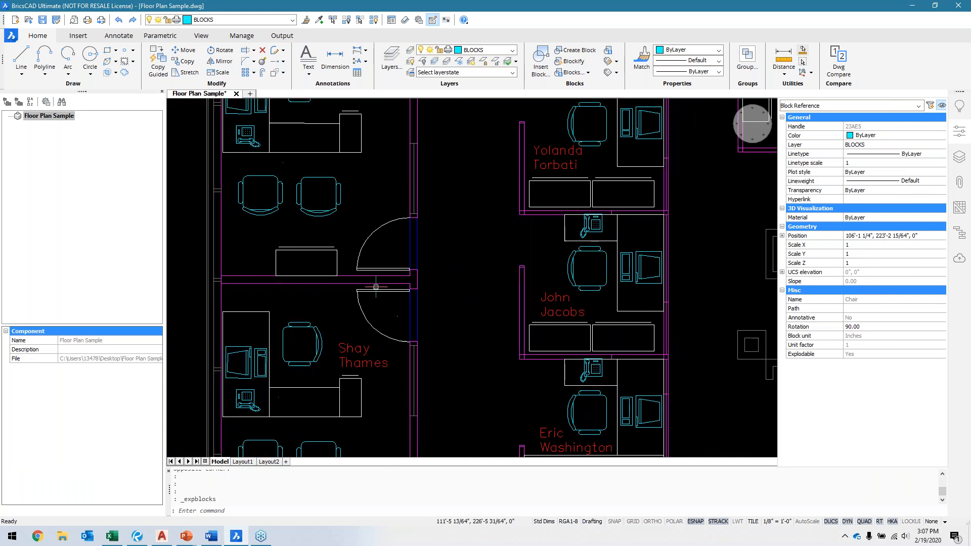
middle_click_drag(463, 330, 428, 304)
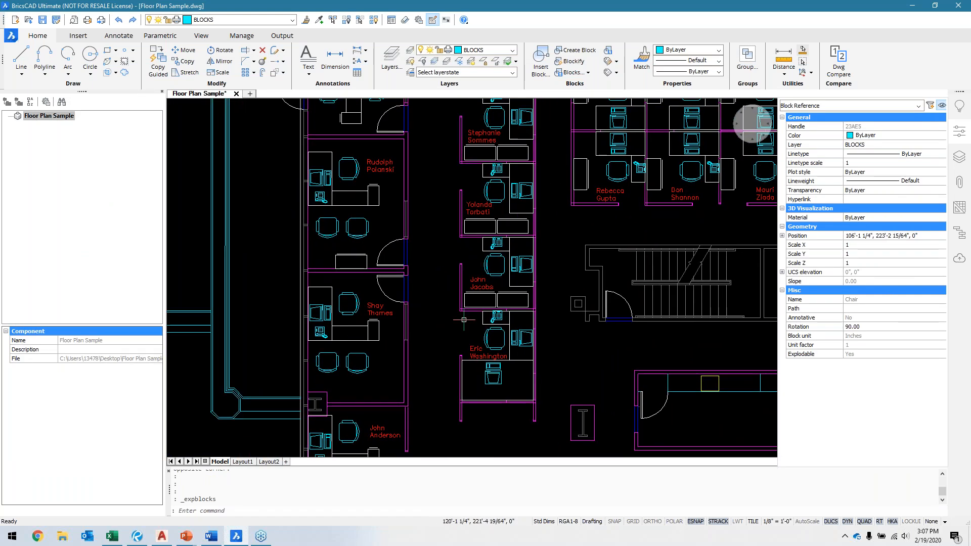
middle_click_drag(527, 318, 462, 327)
scroll(453, 240, "up", 6)
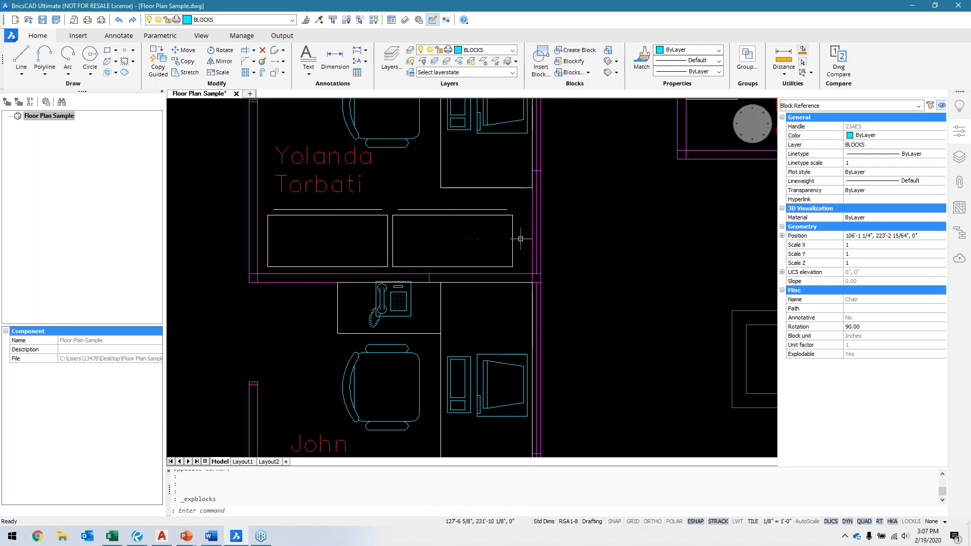
left_click(514, 235)
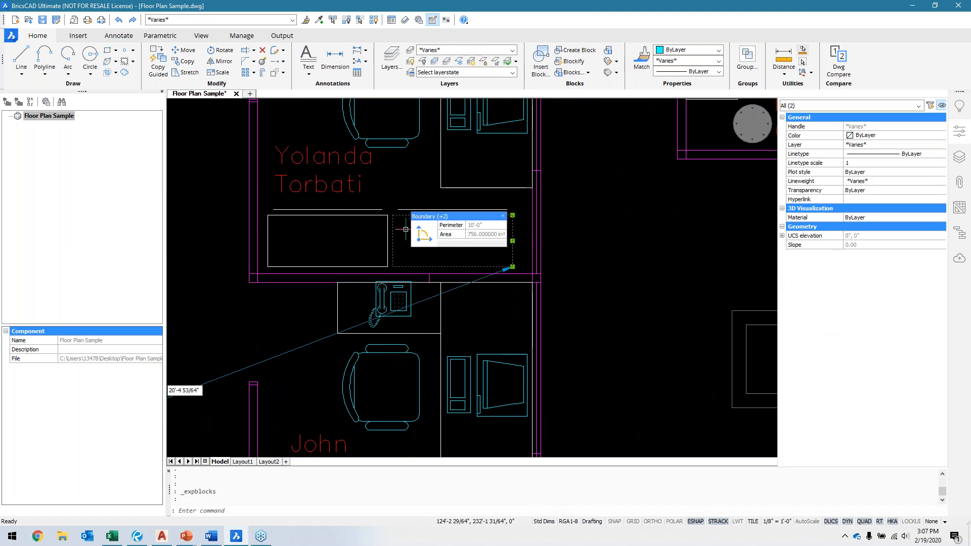
key("Escape")
left_click(424, 215)
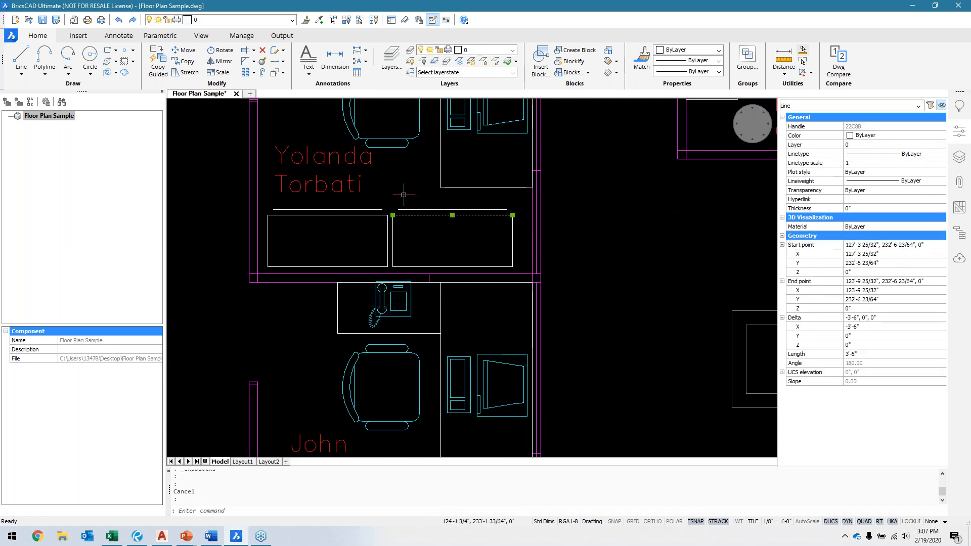
key("Escape")
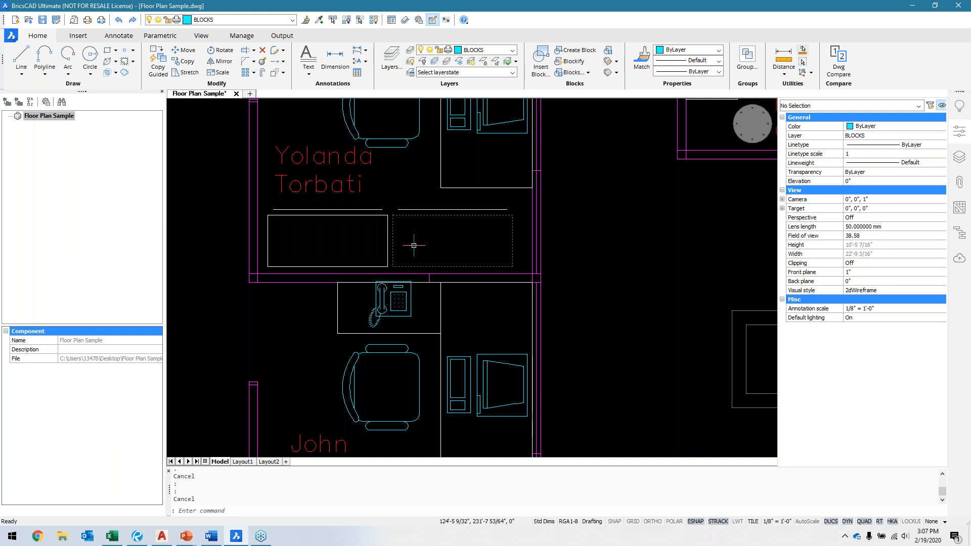
Step: Review the Block Definition options and close them without defining a block
scroll(412, 242, "down", 2)
middle_click_drag(489, 293, 531, 282)
middle_click_drag(499, 311, 537, 308)
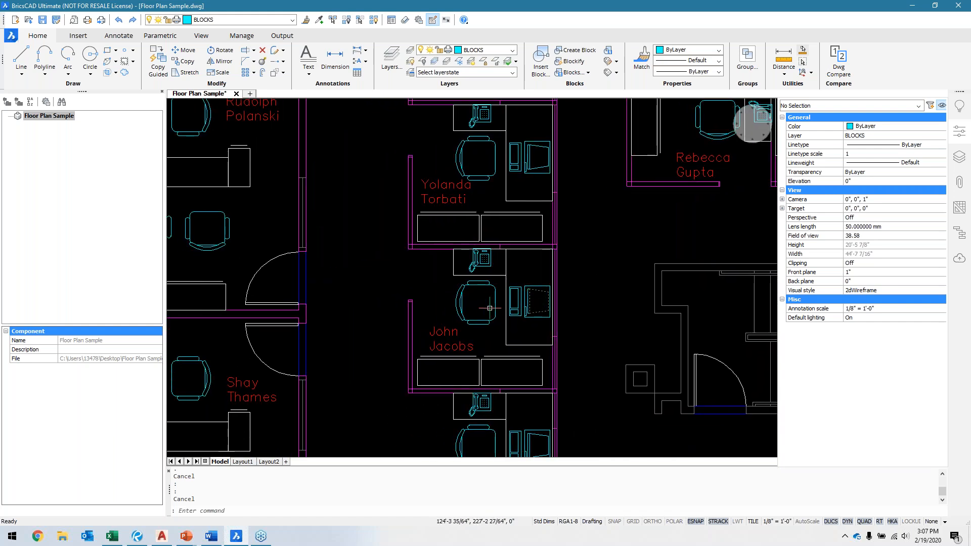
middle_click_drag(384, 308, 477, 318)
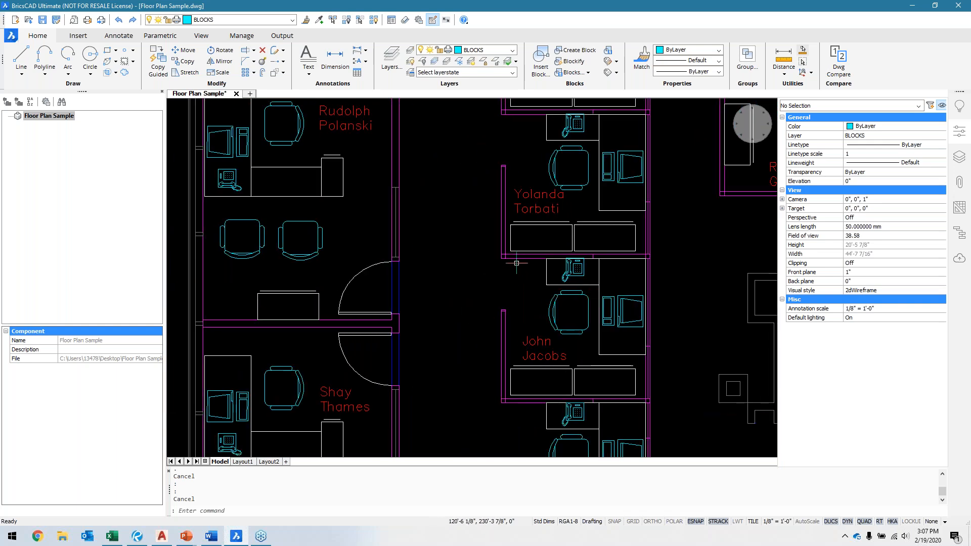
scroll(530, 243, "up", 3)
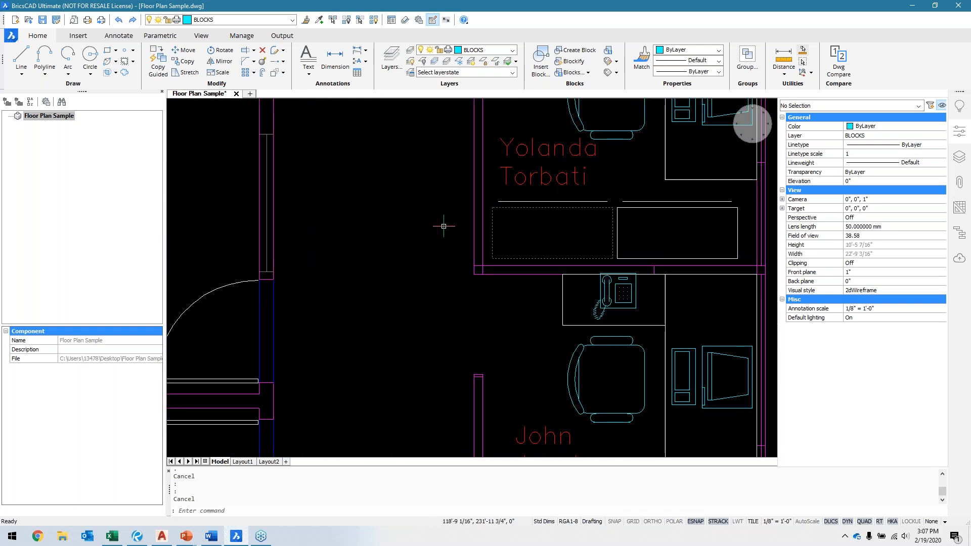
type("b")
key("Return")
mouse_move(464, 166)
left_mouse_down()
mouse_move(459, 154)
mouse_move(292, 66)
left_mouse_up()
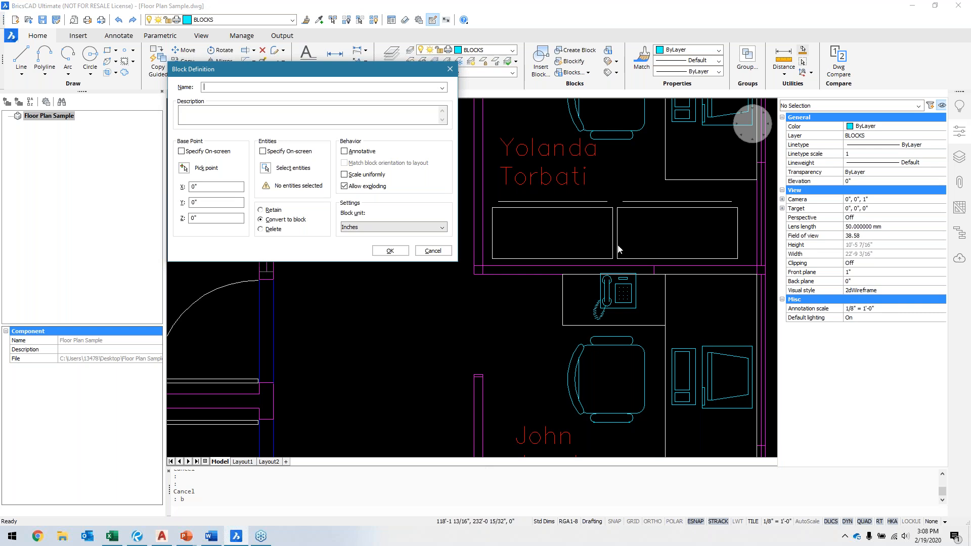
left_click(431, 251)
middle_click_drag(412, 294, 544, 332)
scroll(590, 325, "down", 1)
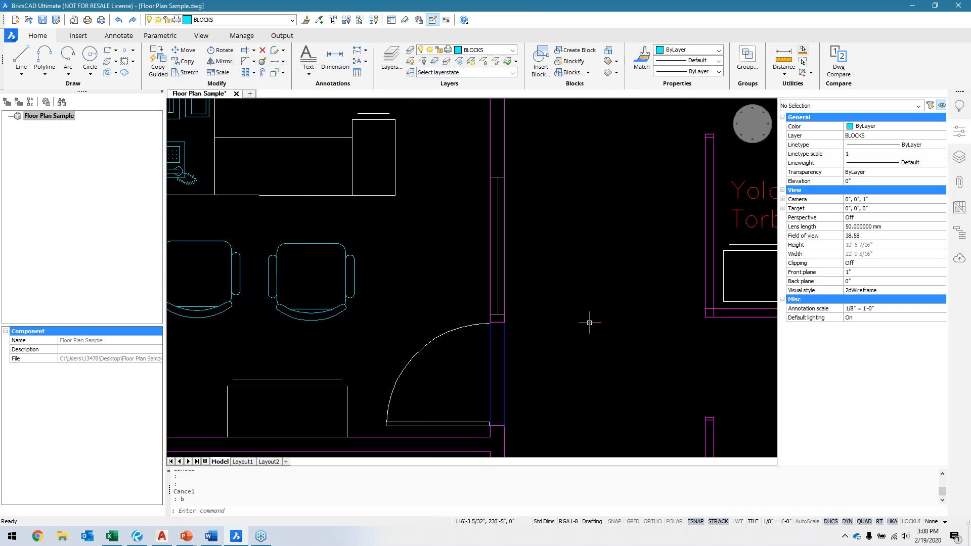
scroll(572, 313, "down", 1)
mouse_move(585, 305)
middle_mouse_down()
mouse_move(607, 308)
mouse_move(618, 366)
mouse_move(602, 382)
mouse_move(602, 307)
middle_mouse_up()
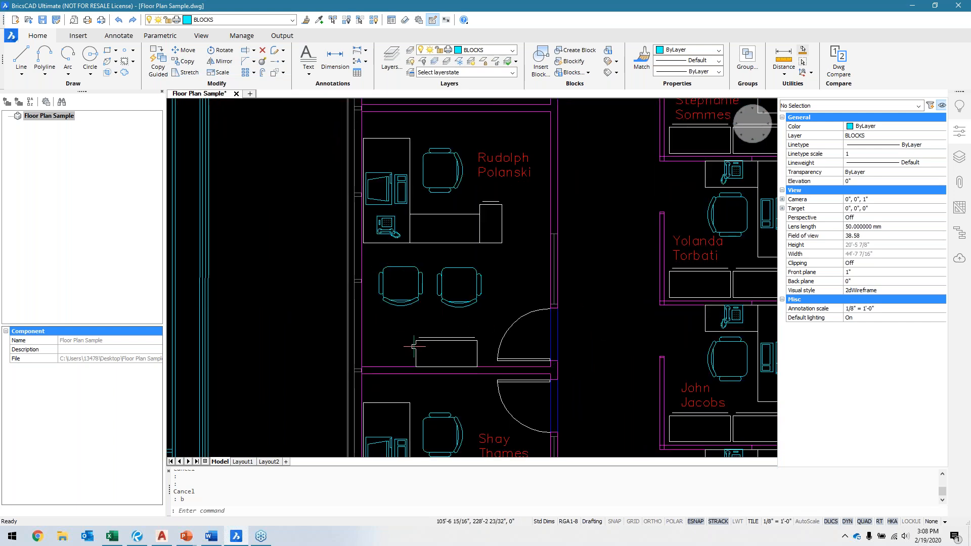
middle_click_drag(463, 351, 408, 334)
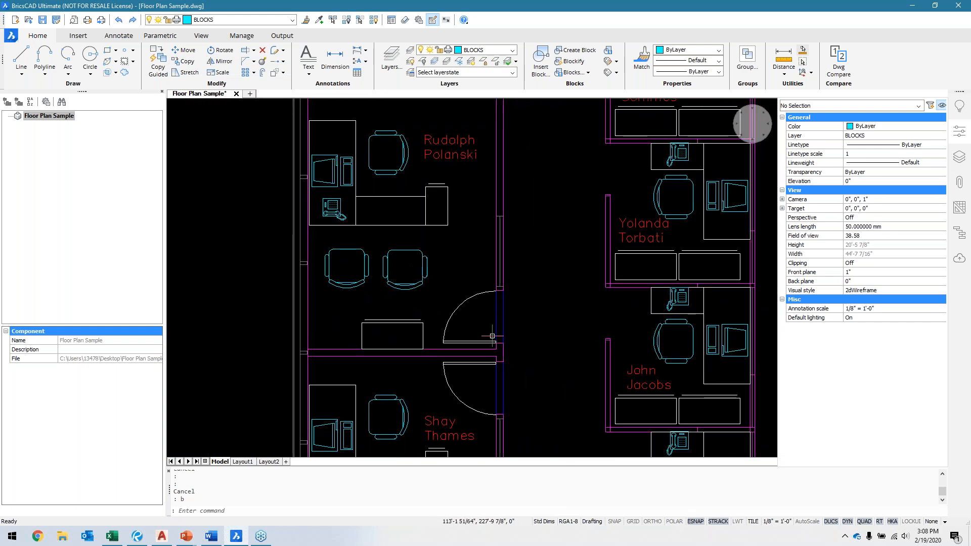
mouse_move(460, 336)
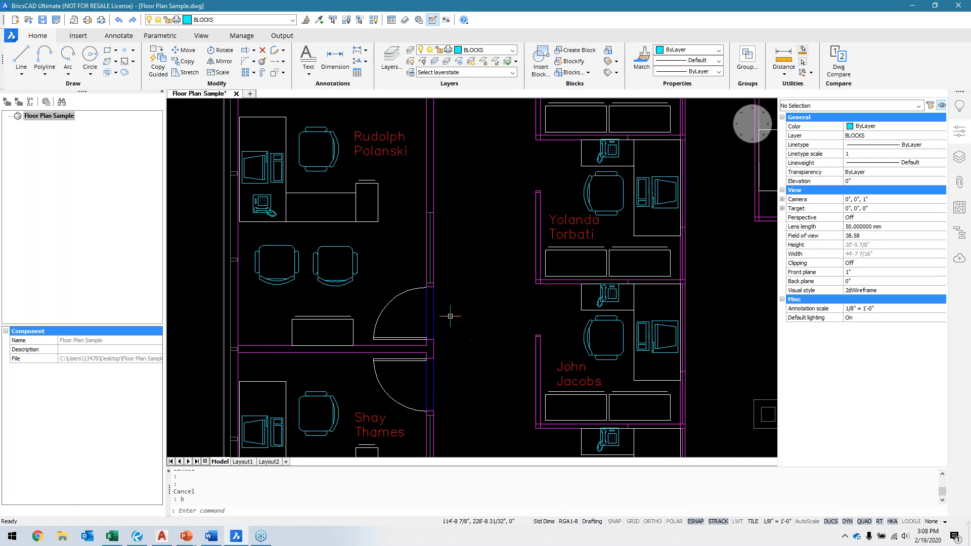
scroll(447, 330, "down", 3)
middle_click_drag(578, 335, 532, 342)
middle_click_drag(425, 338, 428, 349)
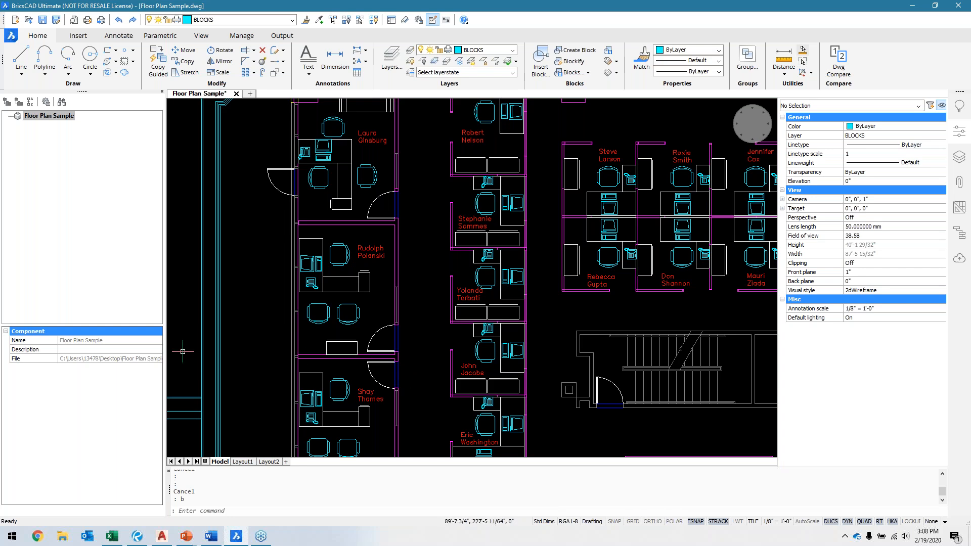
left_click(427, 350)
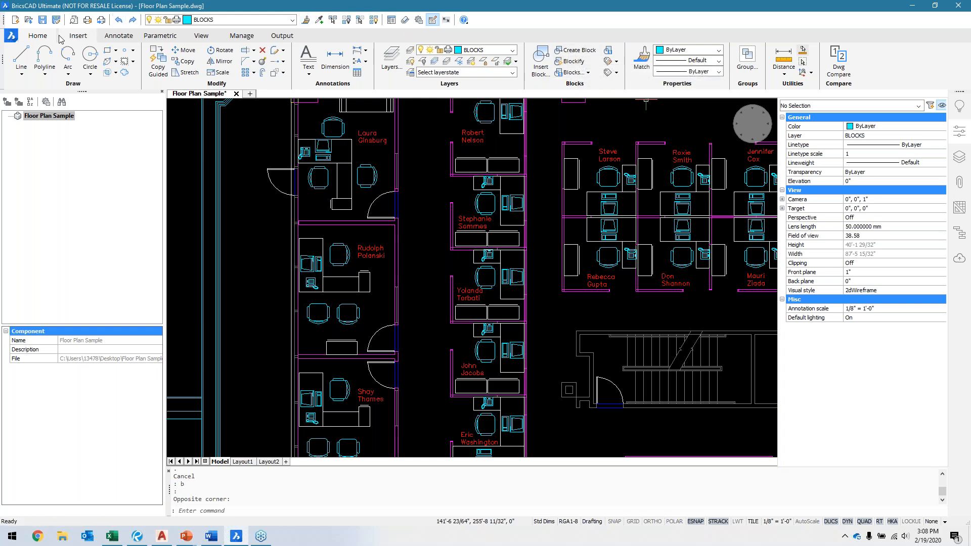
left_click(77, 36)
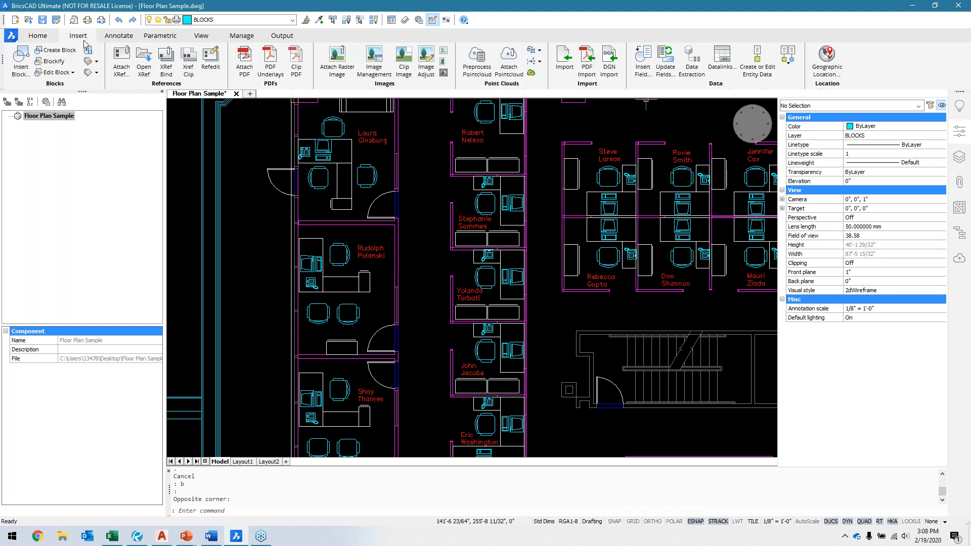
left_click(39, 36)
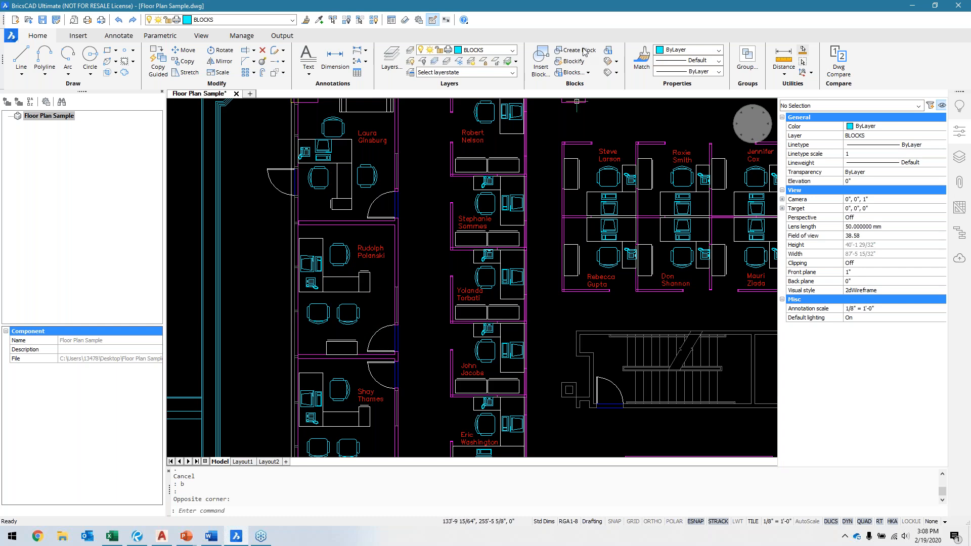
Step: Start Blockify and select an office door's swing arc and all four lines of its leaf as the input entities
left_click(571, 61)
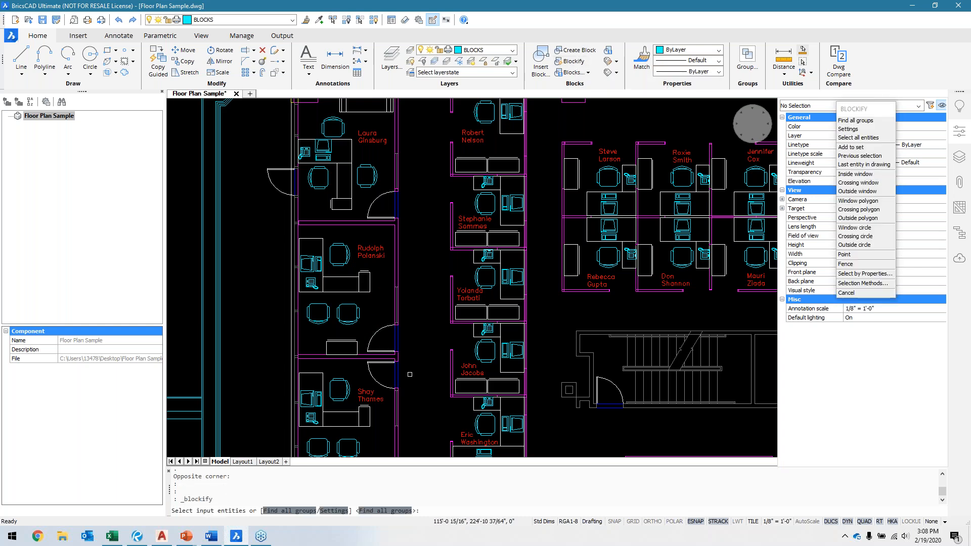
scroll(410, 375, "up", 7)
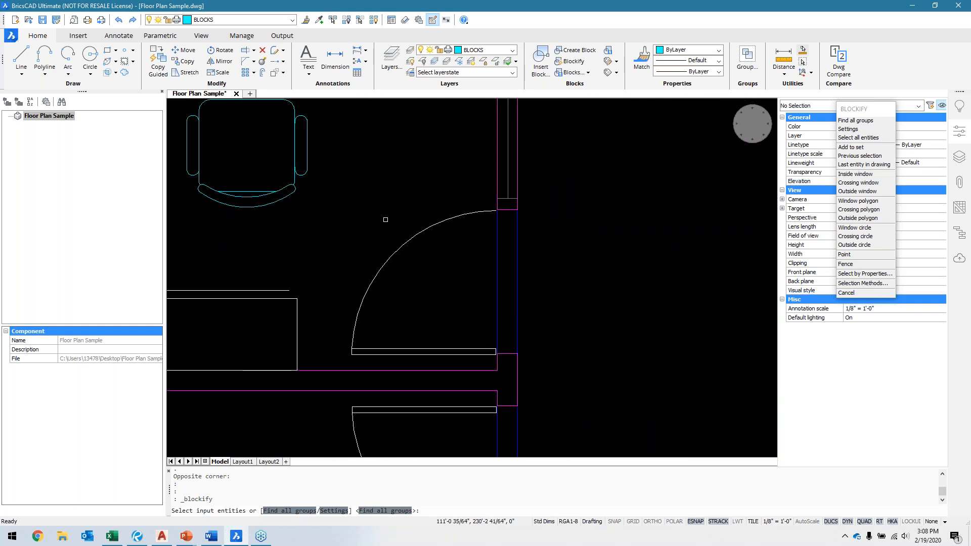
left_click(413, 347)
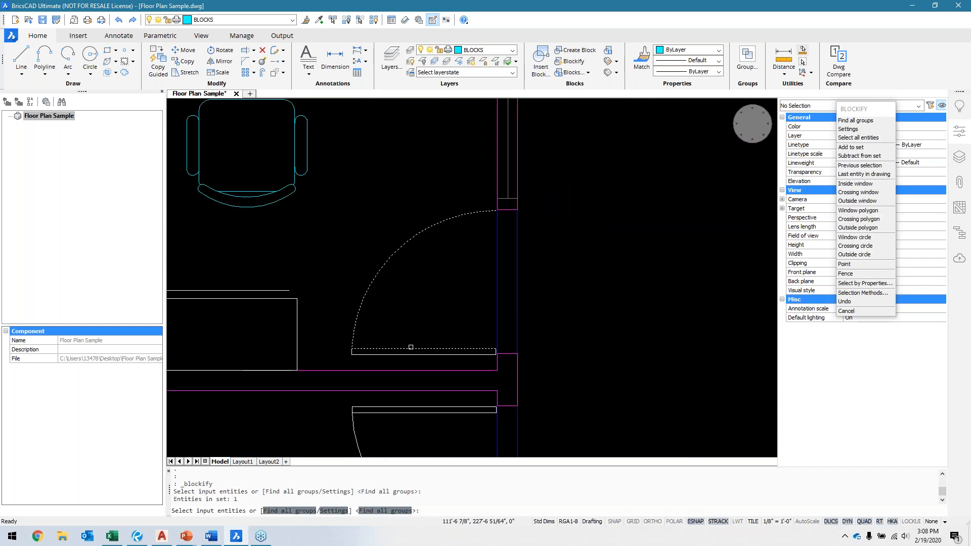
scroll(351, 360, "up", 4)
left_click(357, 336)
scroll(334, 364, "down", 3)
scroll(334, 363, "down", 3)
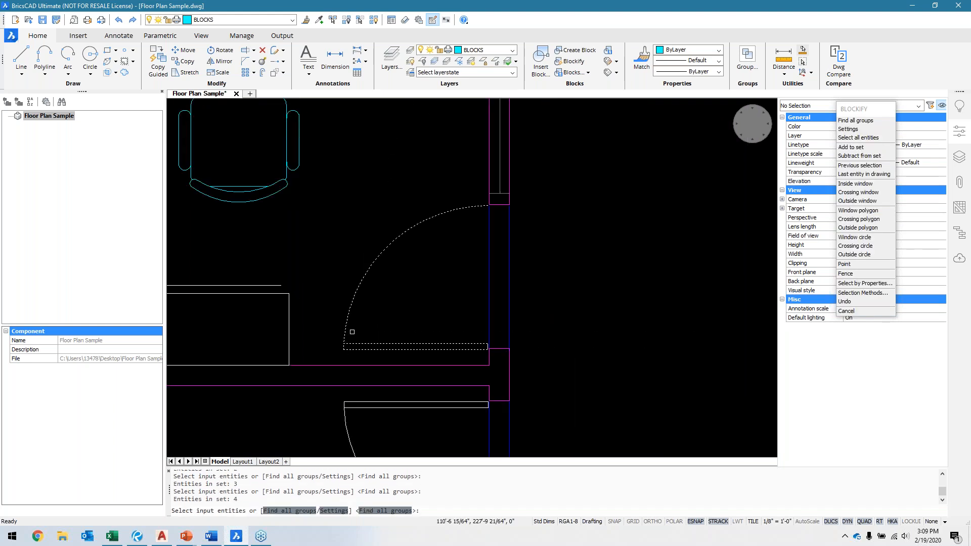
scroll(505, 351, "up", 6)
left_click(532, 314)
scroll(494, 329, "down", 6)
key("Return")
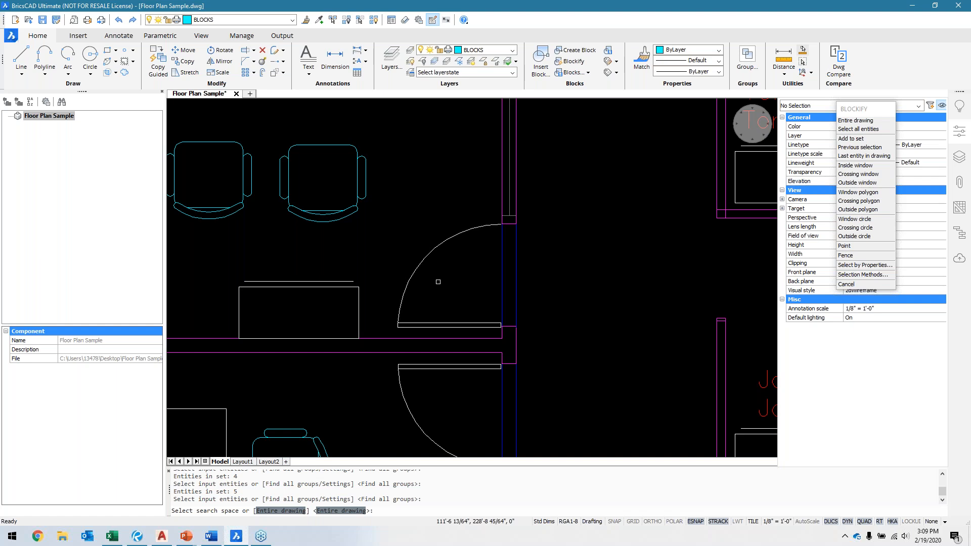
Step: Convert matching doors across the entire drawing into a block named Door, with its insertion point at the leaf's lower hinge-side corner
key("Return")
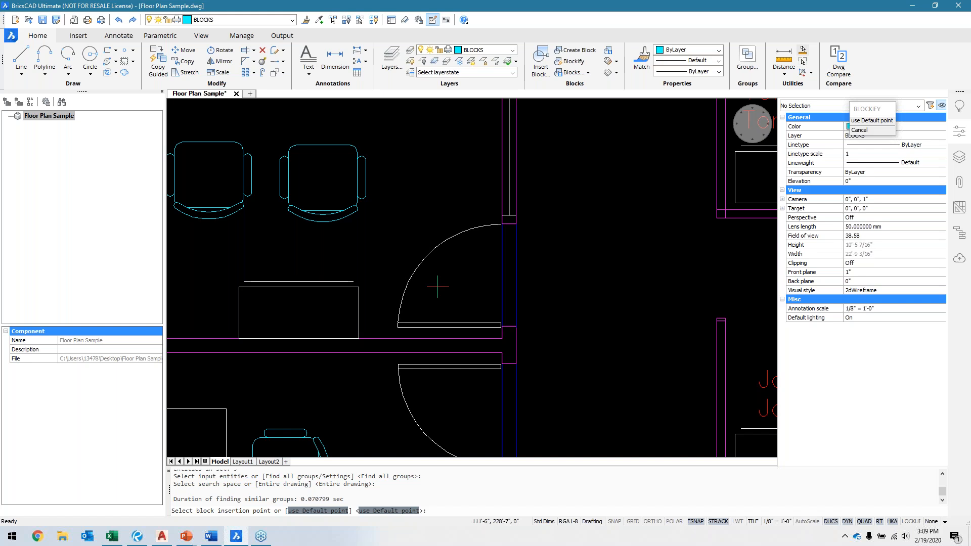
scroll(480, 304, "up", 4)
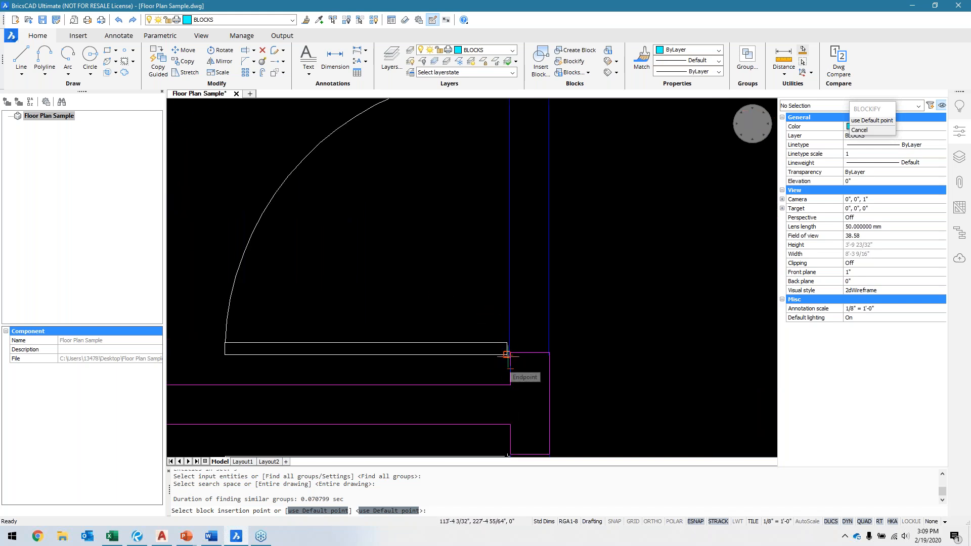
left_click(507, 355)
scroll(521, 354, "down", 4)
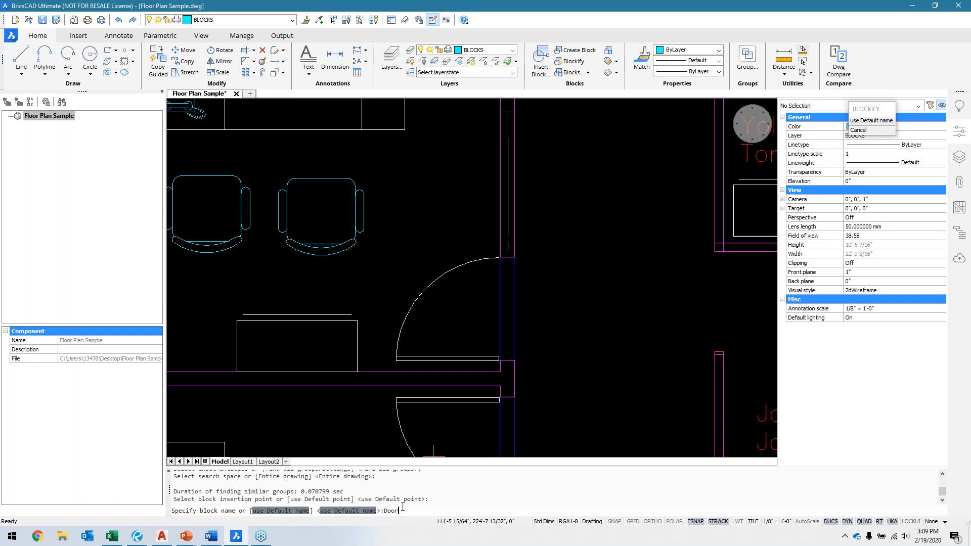
key("Return")
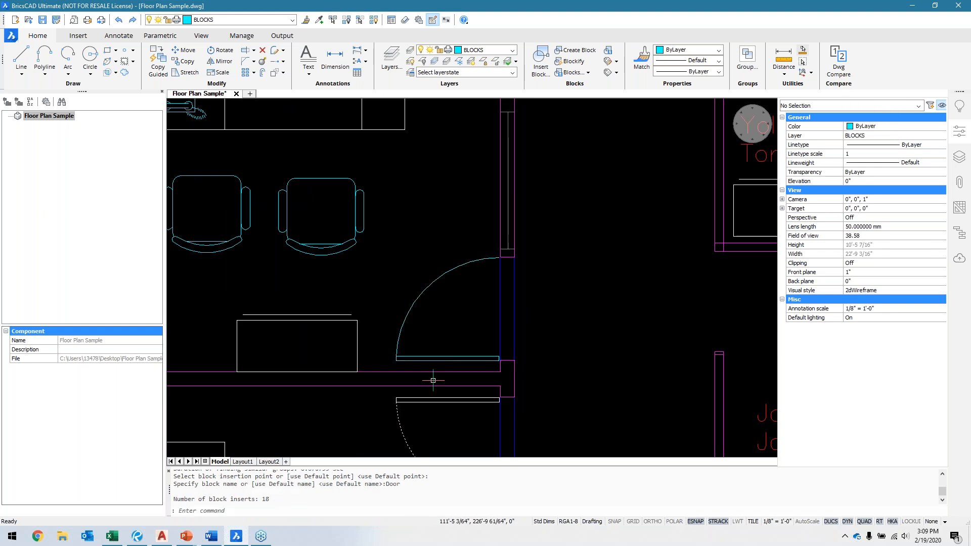
Step: Check the converted doors across the floor plan and preview the Door entry in the drawing's block list, closing the list again
scroll(476, 330, "down", 5)
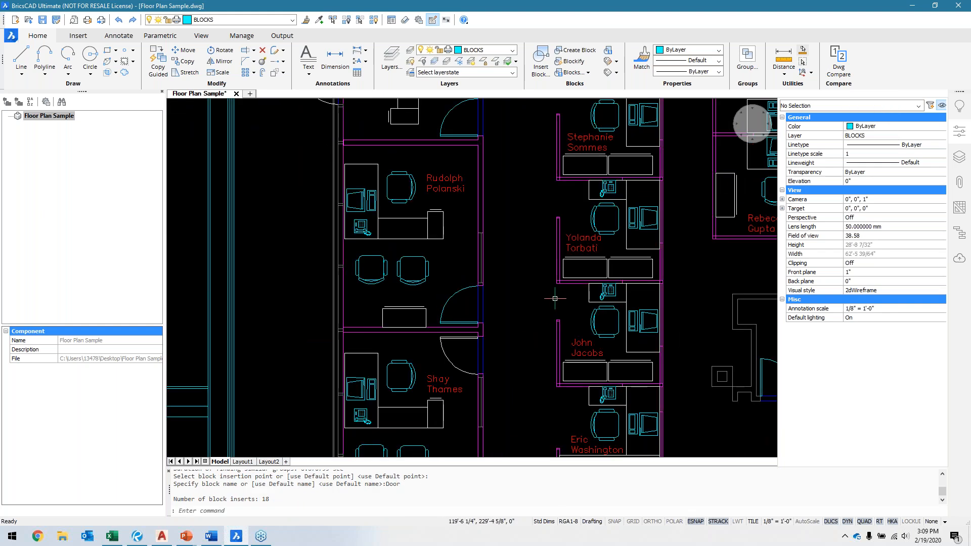
scroll(475, 284, "down", 2)
scroll(458, 244, "down", 2)
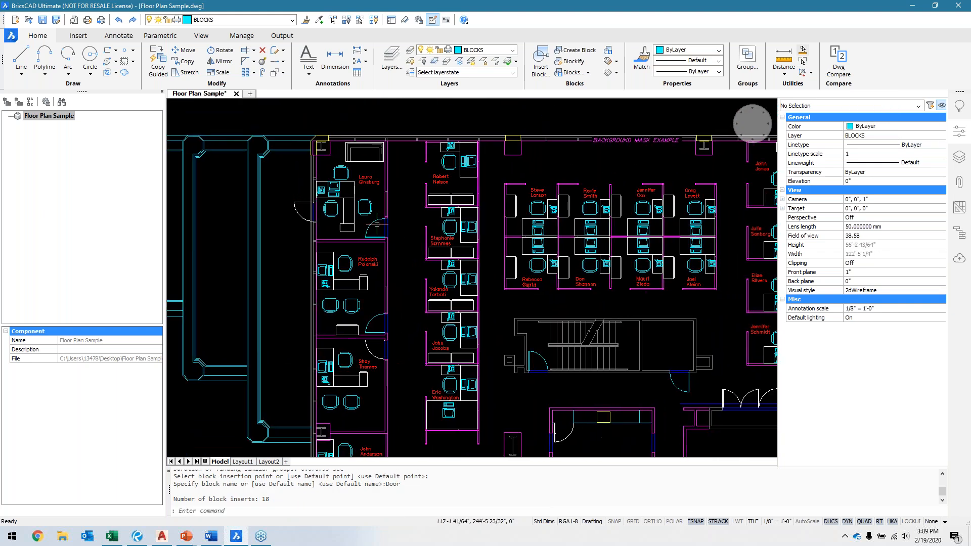
middle_click_drag(432, 341, 387, 303)
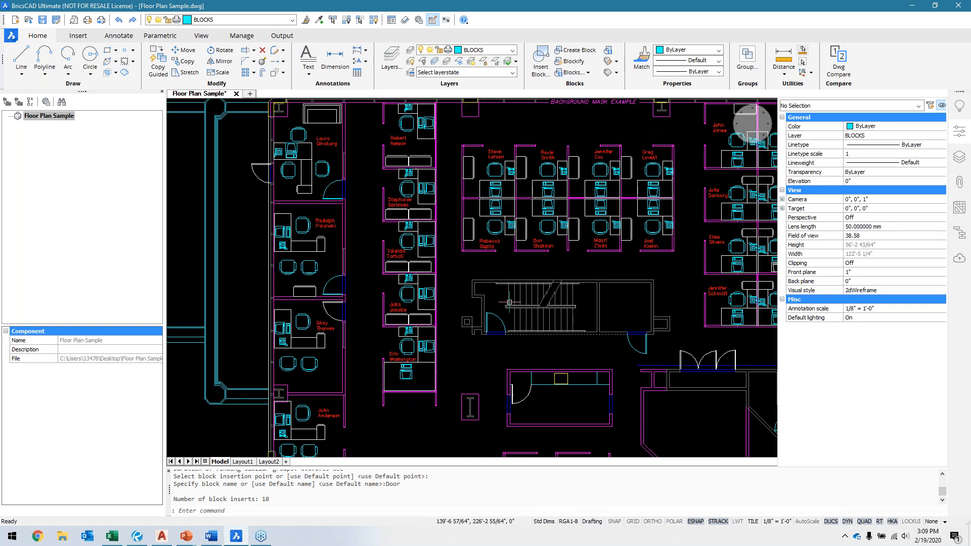
middle_click_drag(624, 386, 475, 351)
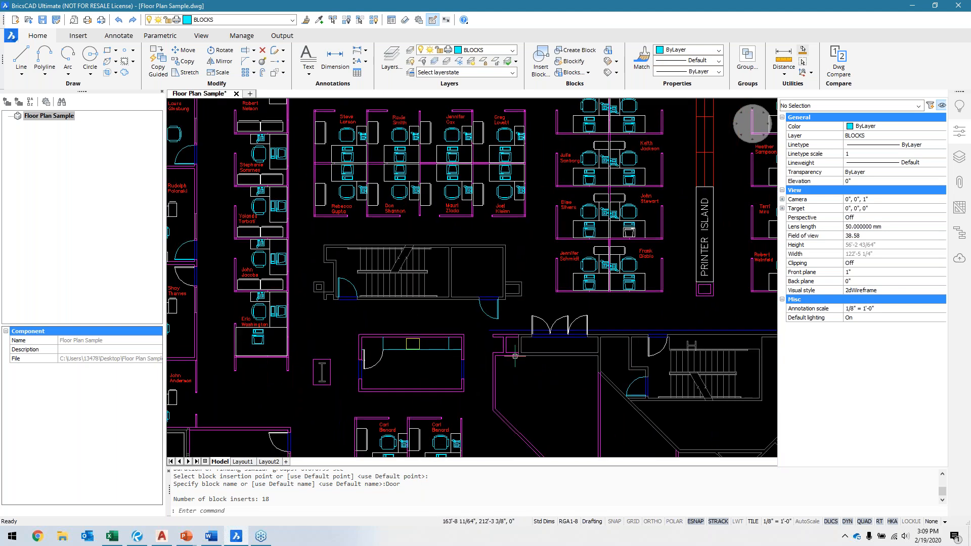
left_click(501, 313)
left_click(572, 72)
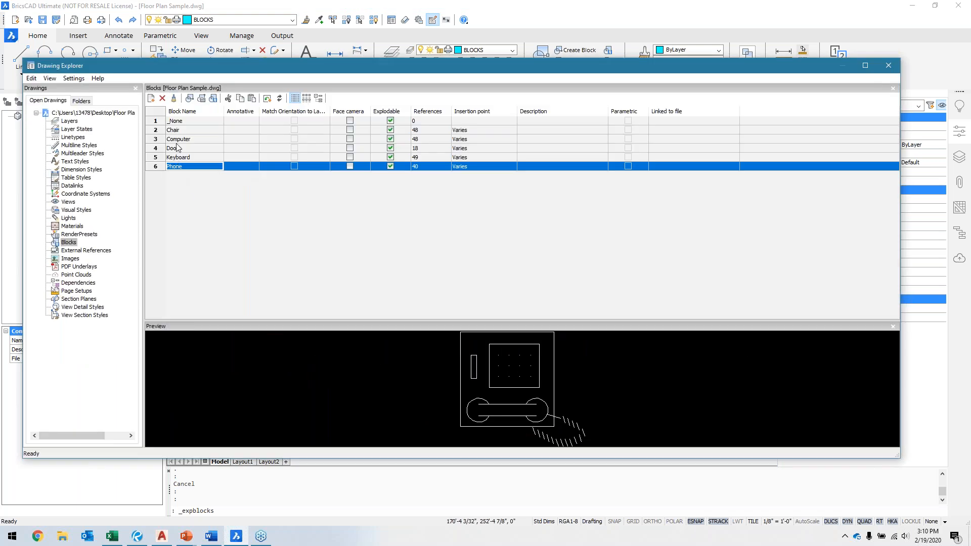
left_click(175, 148)
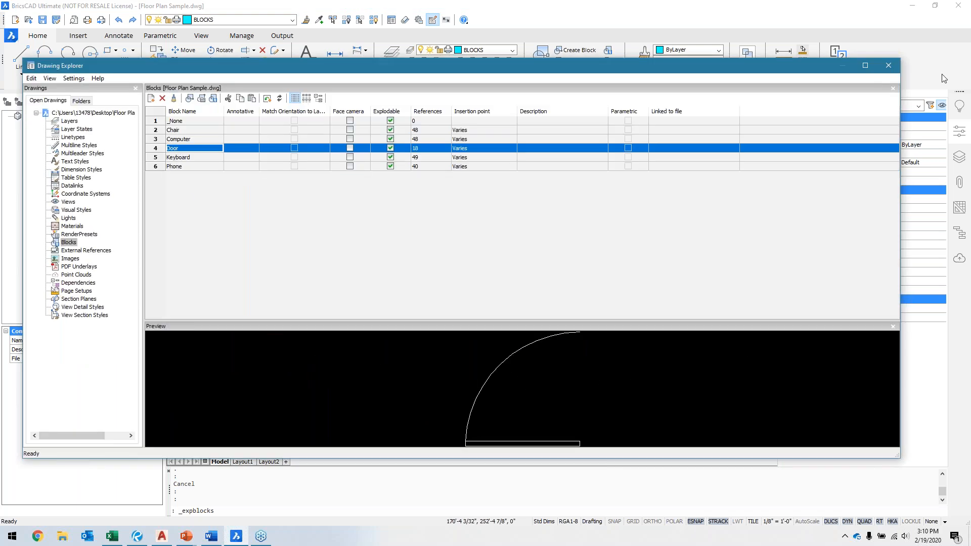
left_click(888, 65)
Step: Examine the mirrored door below the converted office door, including its swing arc's entity type, and compare the two orientations
scroll(735, 284, "up", 3)
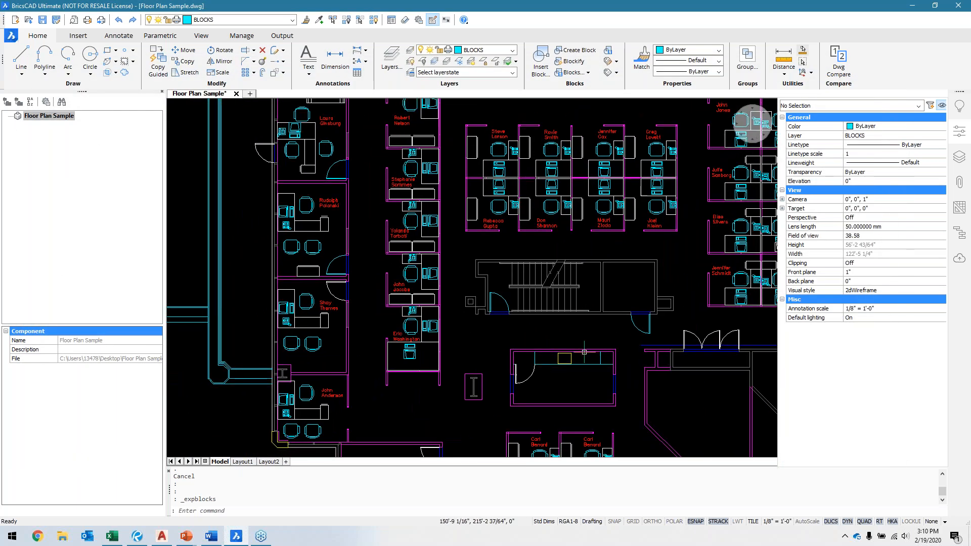
scroll(575, 353, "up", 2)
scroll(416, 291, "up", 3)
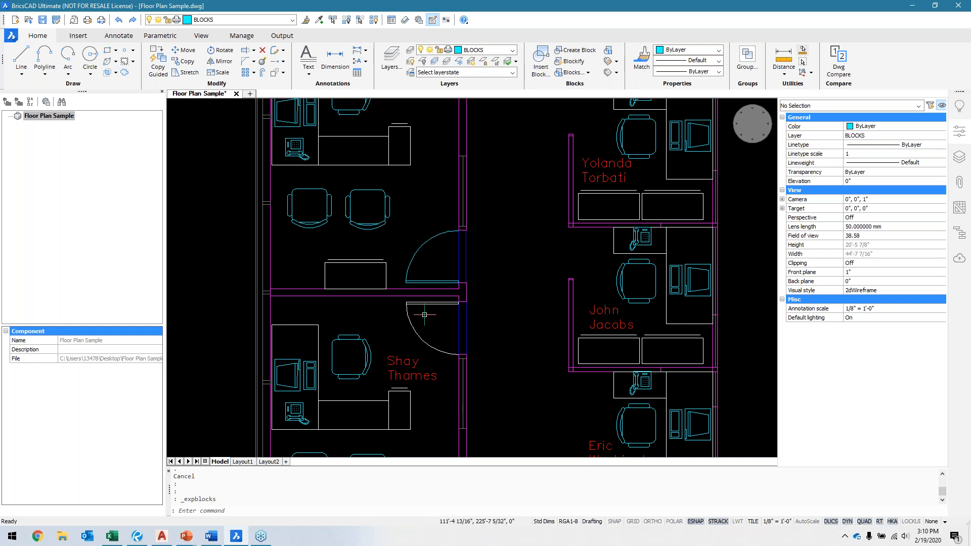
mouse_move(416, 328)
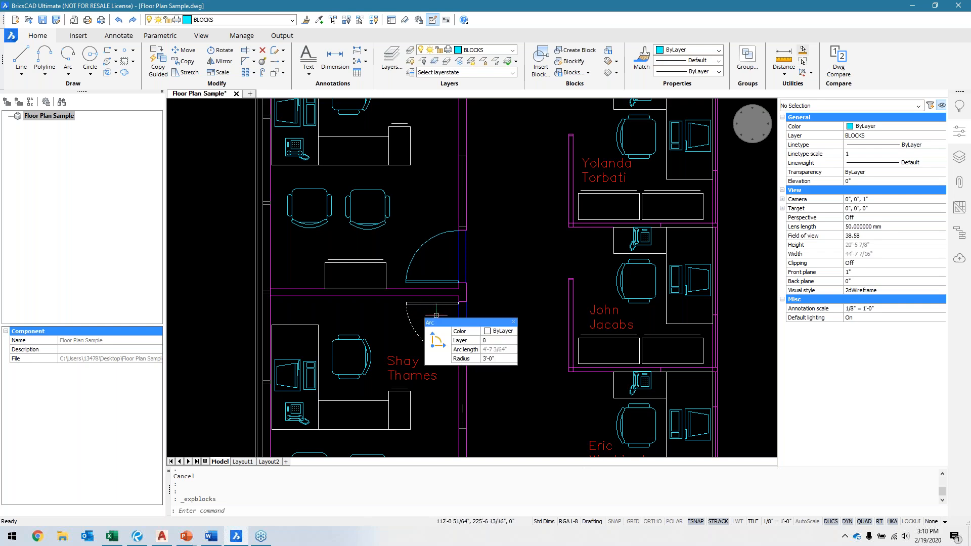
scroll(436, 315, "up", 3)
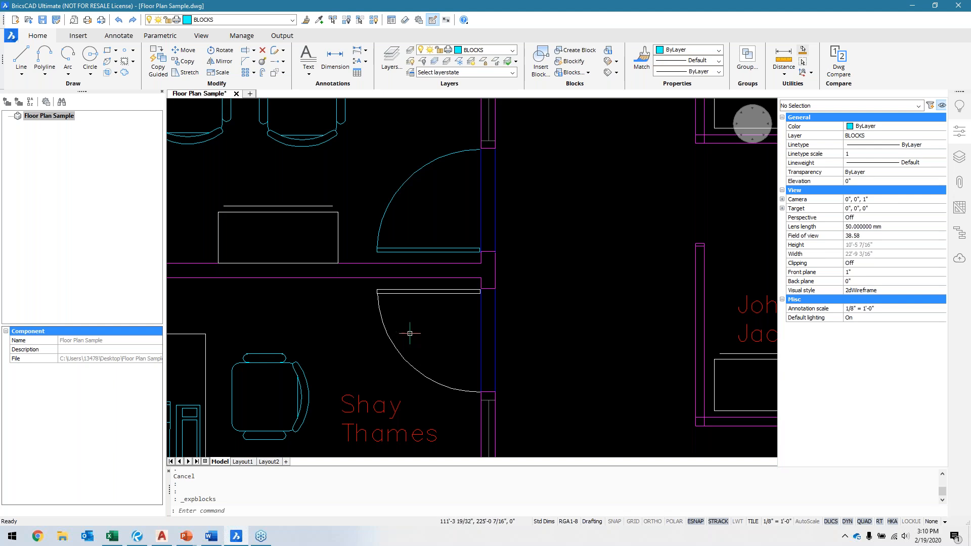
scroll(405, 329, "down", 2)
mouse_move(481, 347)
middle_mouse_down()
mouse_move(475, 394)
mouse_move(492, 347)
mouse_move(484, 329)
middle_mouse_up()
scroll(428, 253, "down", 1)
middle_click_drag(428, 257, 458, 303)
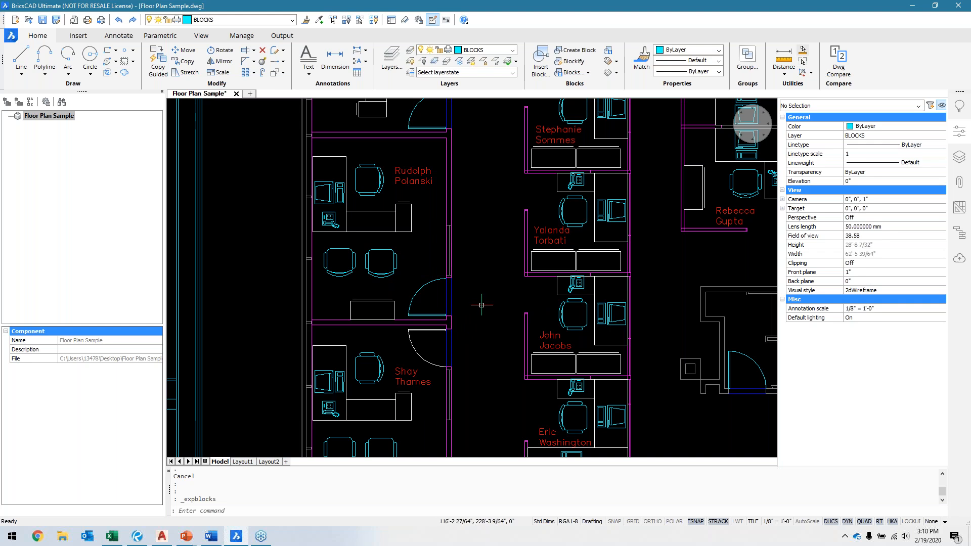
middle_click_drag(496, 299, 508, 330)
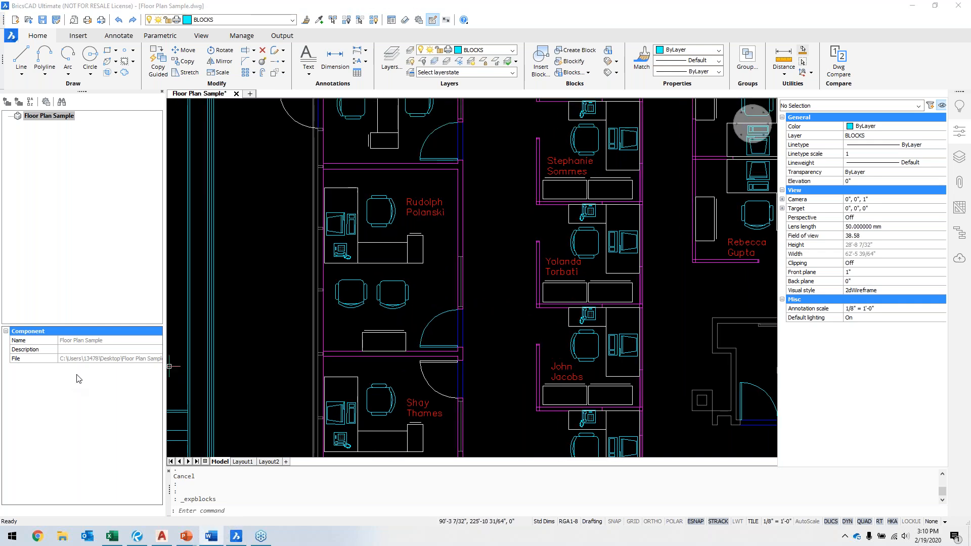
left_click(480, 292)
left_click(497, 316)
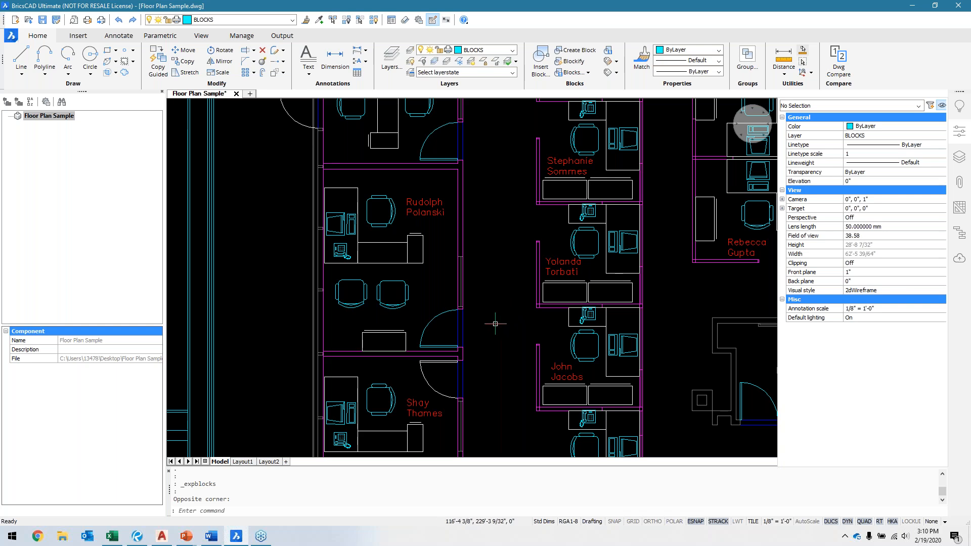
Step: Select the entire floor plan and explode all its block references into loose geometry
scroll(513, 323, "down", 6)
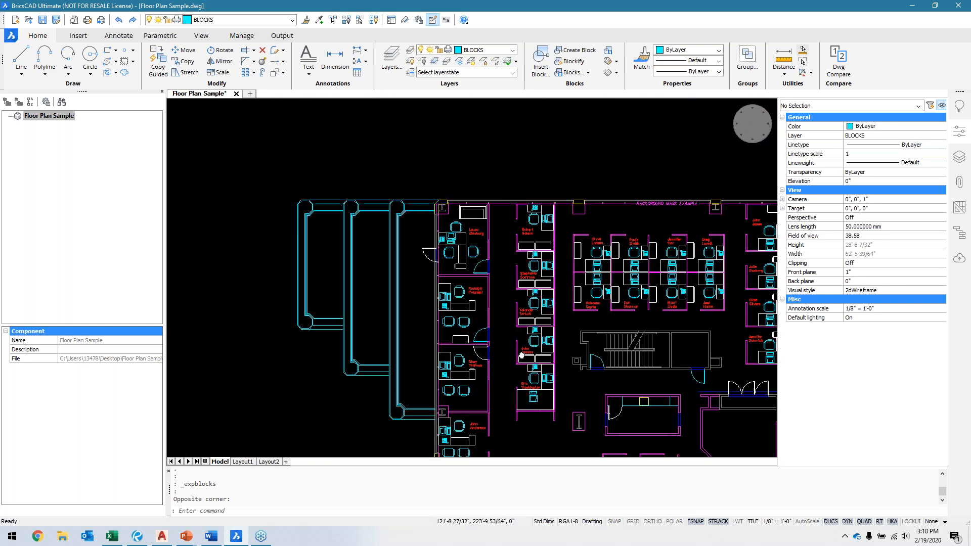
scroll(440, 276, "down", 2)
middle_click_drag(560, 390, 473, 323)
scroll(473, 323, "down", 3)
scroll(469, 303, "down", 1)
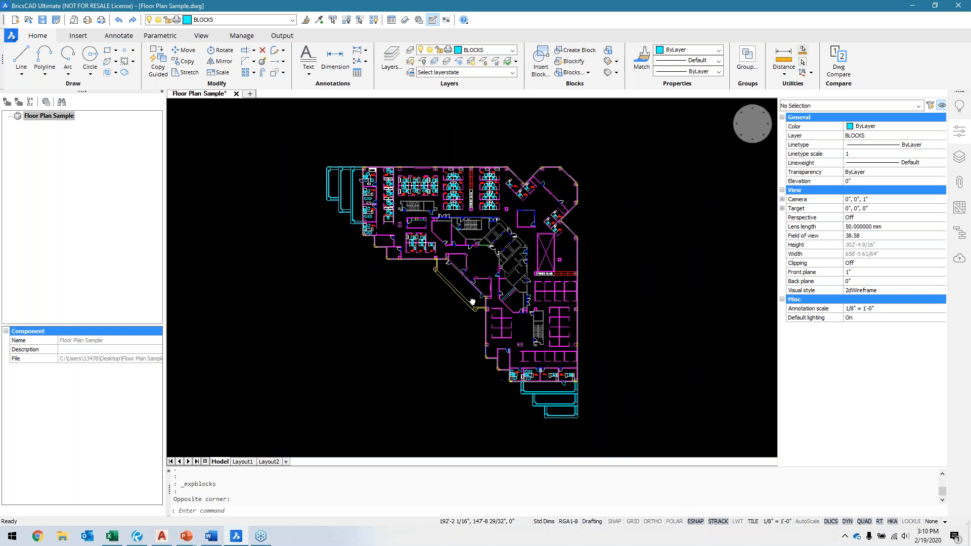
left_click(296, 128)
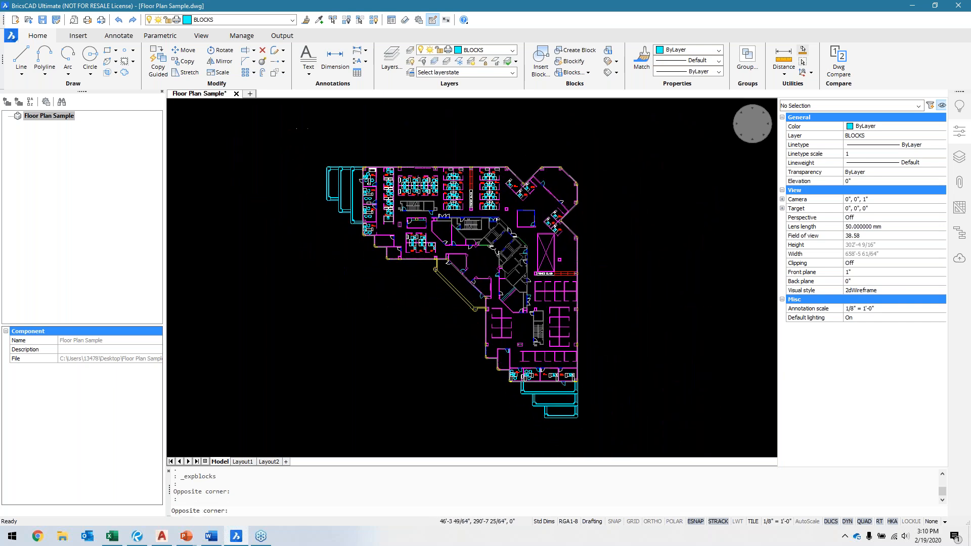
left_click(653, 434)
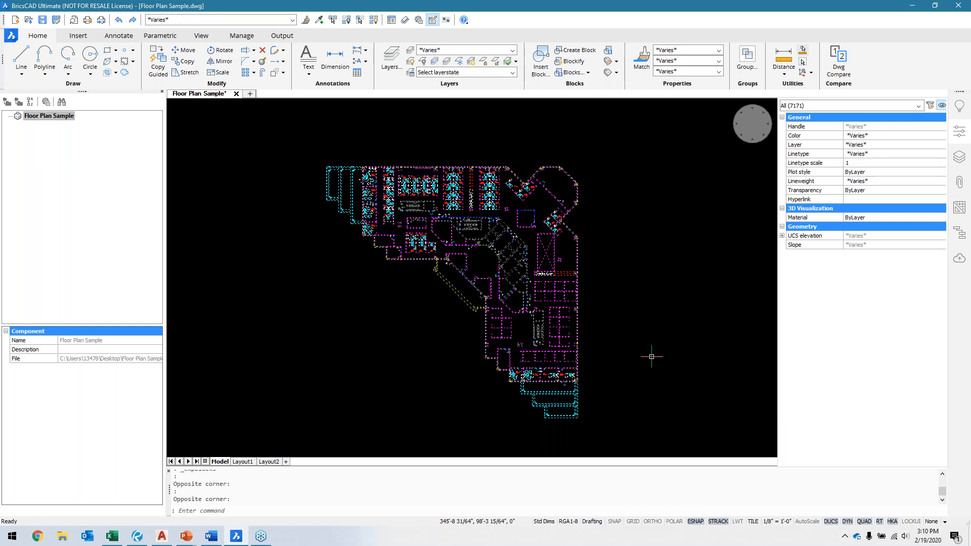
left_click(263, 62)
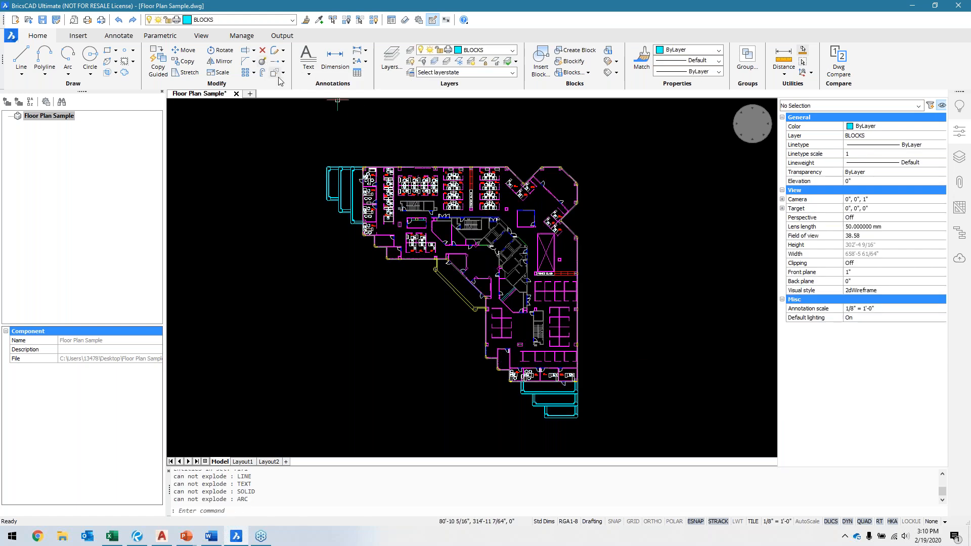
Step: Inspect the exploded furniture in the upper-left offices and open the list of the drawing's block definitions
scroll(355, 165, "up", 4)
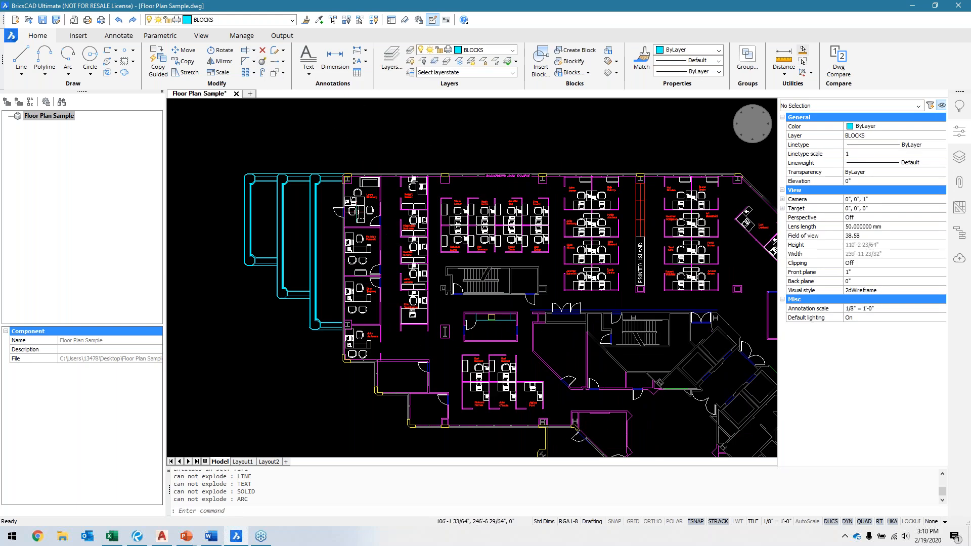
scroll(355, 207, "up", 5)
scroll(355, 207, "up", 3)
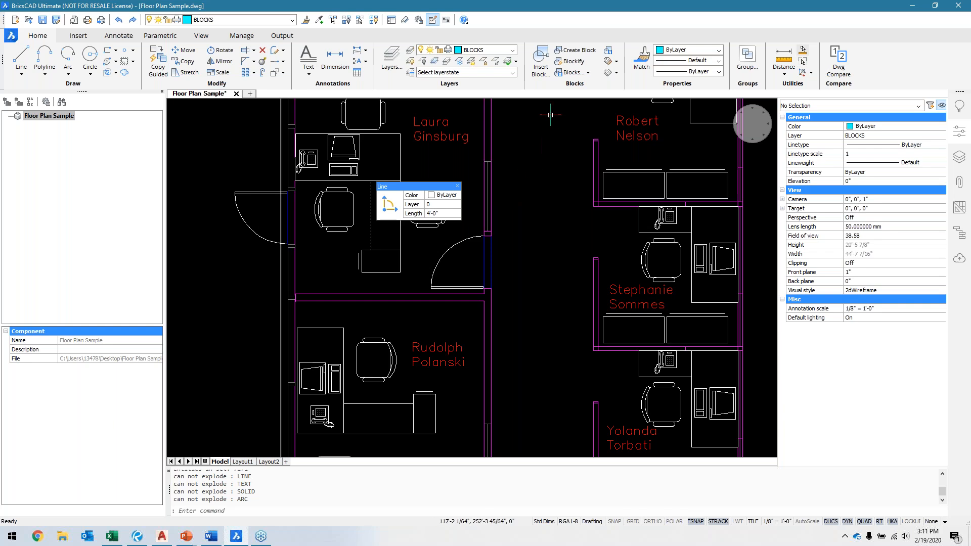
left_click(571, 73)
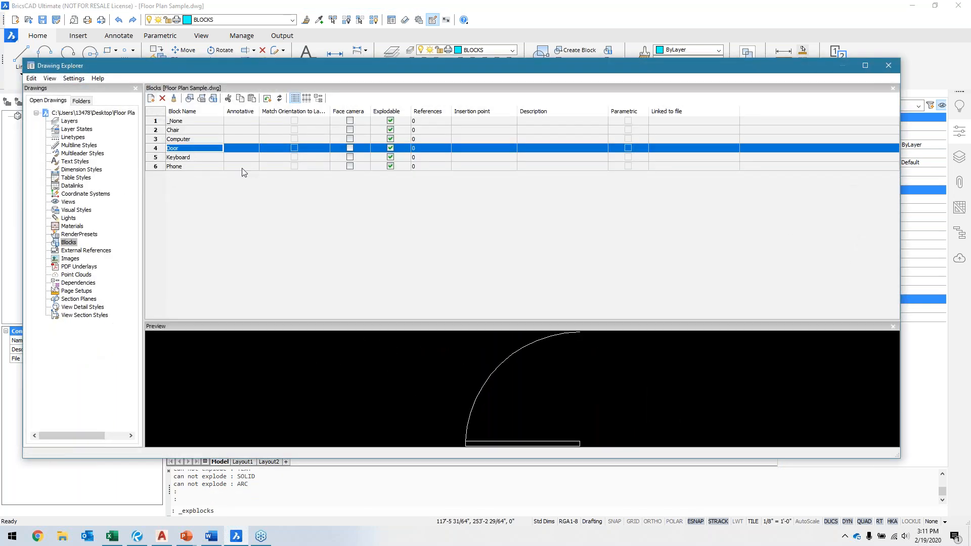
Step: Insert one Door block in the corridor between the upper-left office and the cubicles, and close the block list
right_click(197, 152)
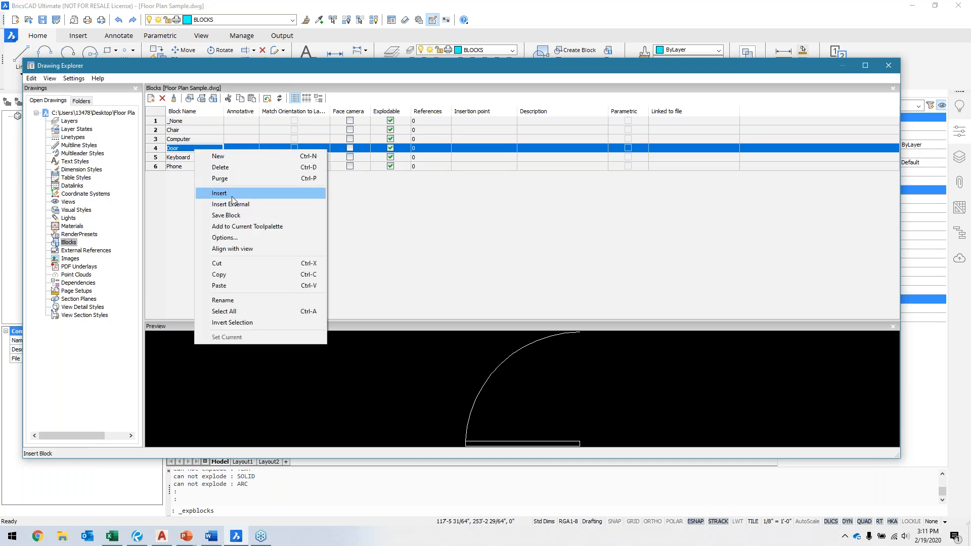
left_click(273, 194)
left_click(567, 258)
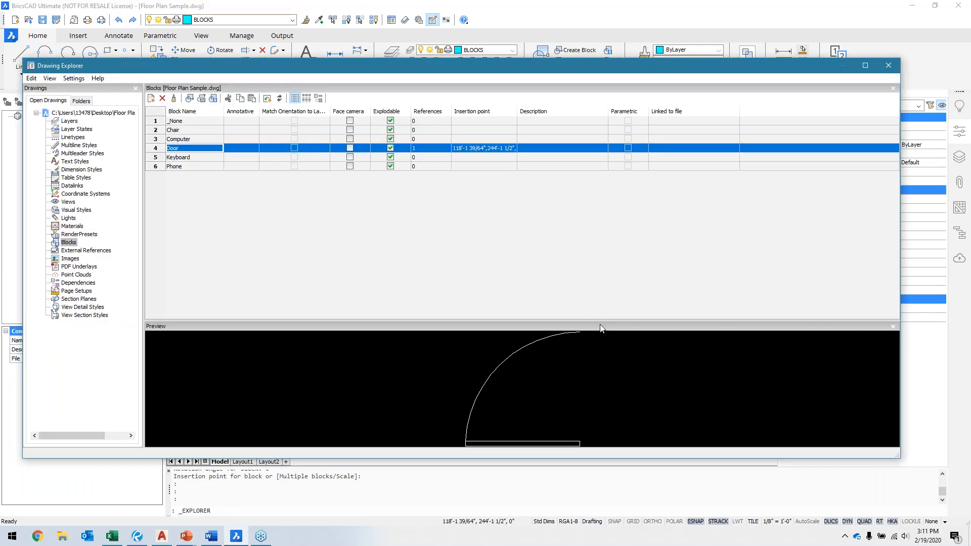
left_click(889, 68)
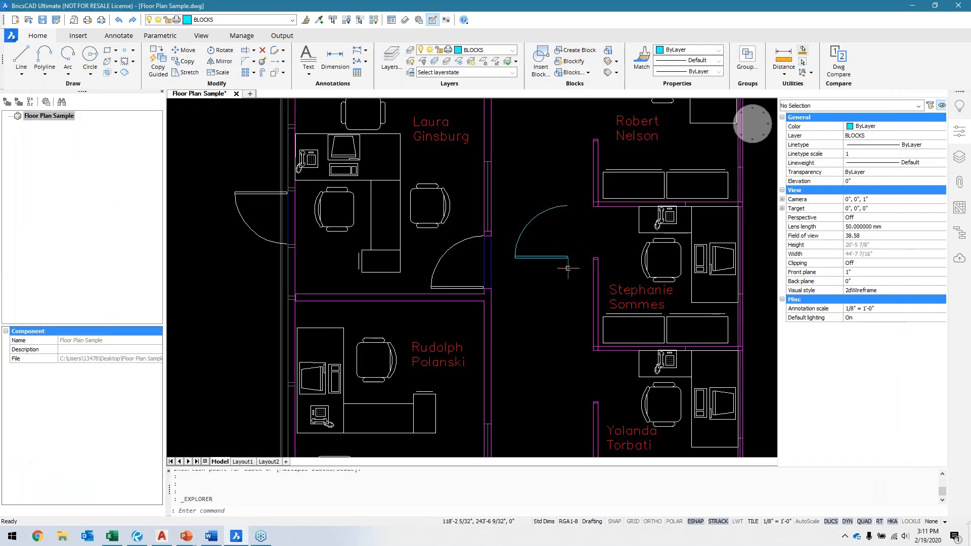
Step: Delete the Door block that was inserted in the corridor
key("ctrl+z")
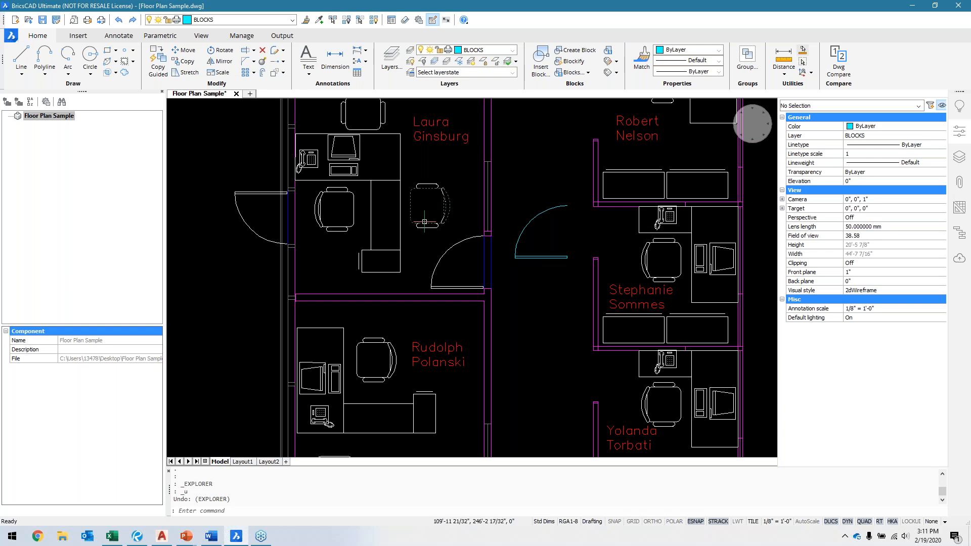
left_click(527, 226)
key("Delete")
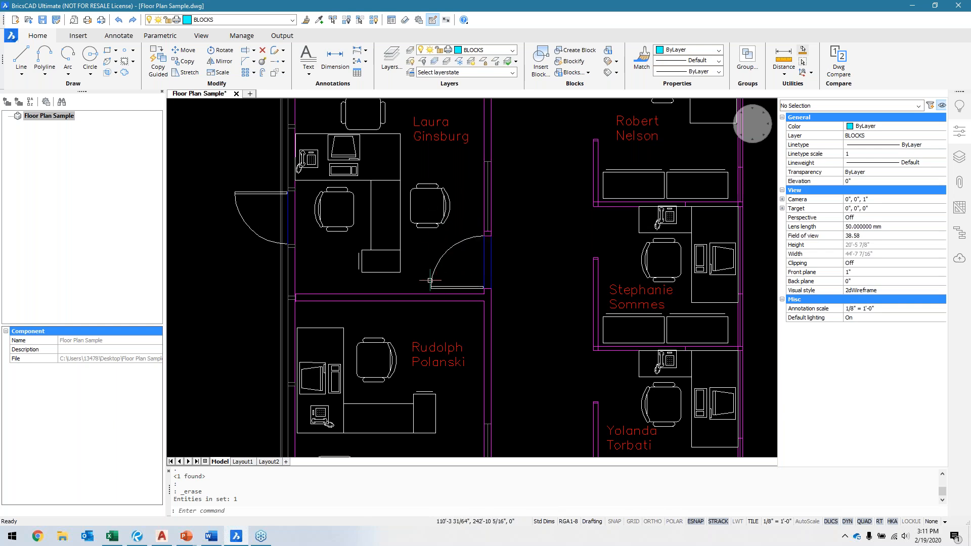
Step: Run Blockify with the Find all groups option, using the entire drawing as the search space
scroll(433, 278, "up", 4)
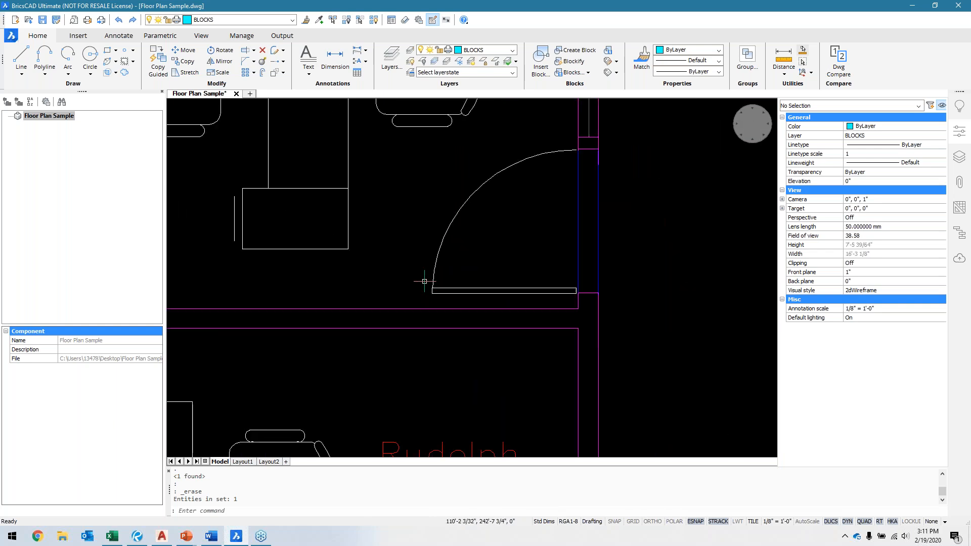
scroll(430, 221, "down", 4)
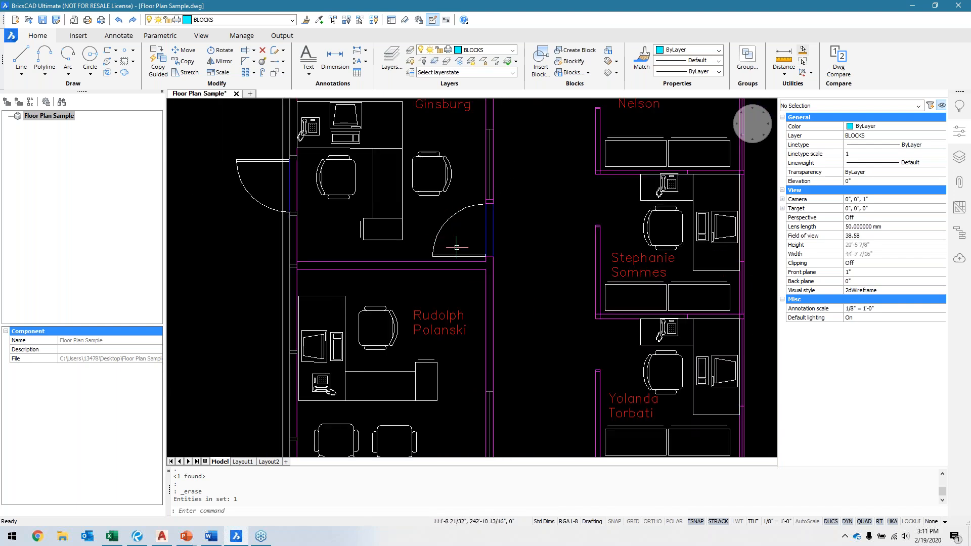
scroll(518, 243, "down", 4)
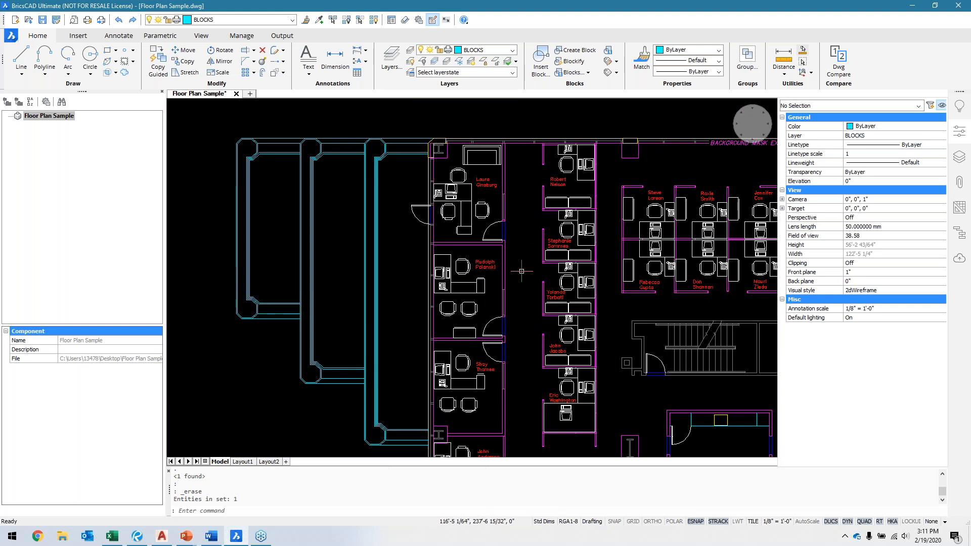
scroll(503, 273, "down", 2)
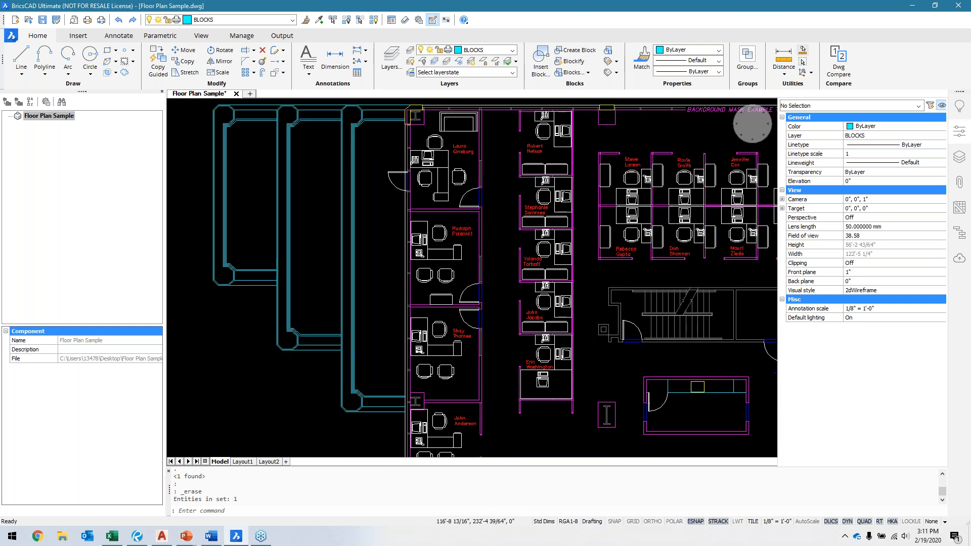
middle_click_drag(502, 286, 458, 245)
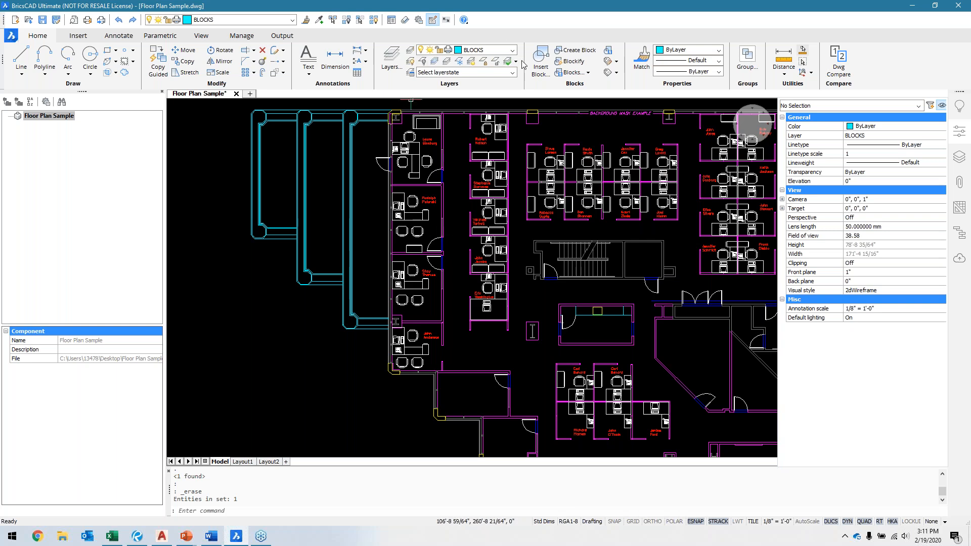
left_click(573, 62)
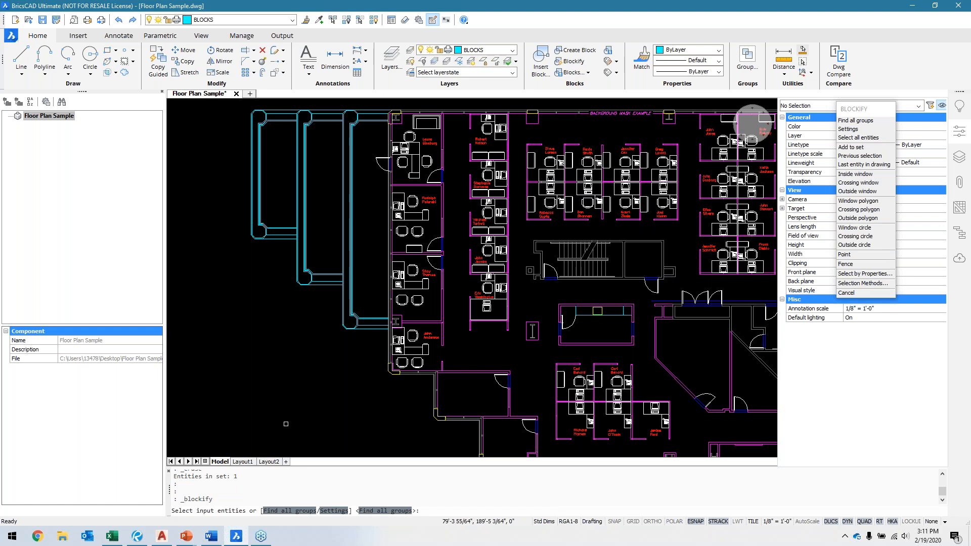
key("Return")
key("Return")
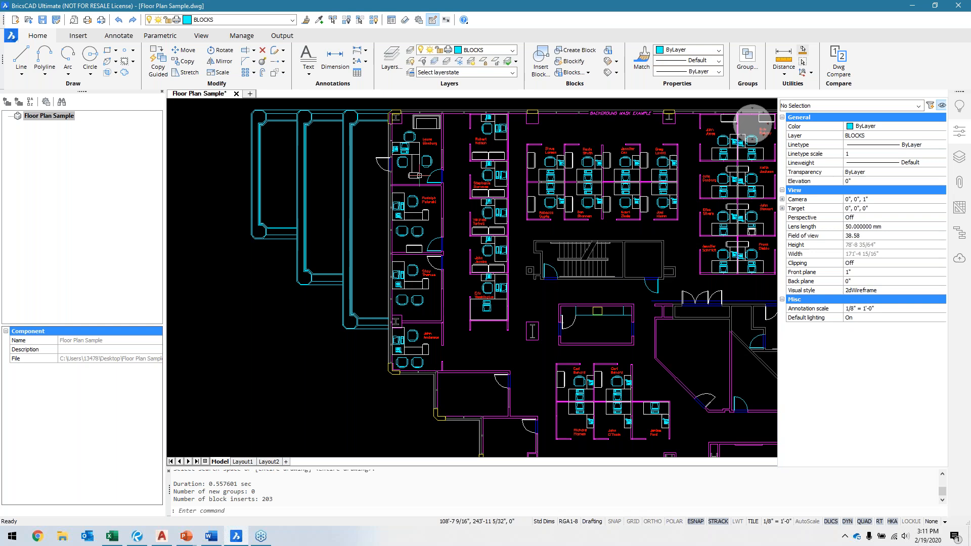
Step: Inspect the reconverted office furniture and doors, and check the reference counts in the drawing's block list
scroll(416, 204, "up", 5)
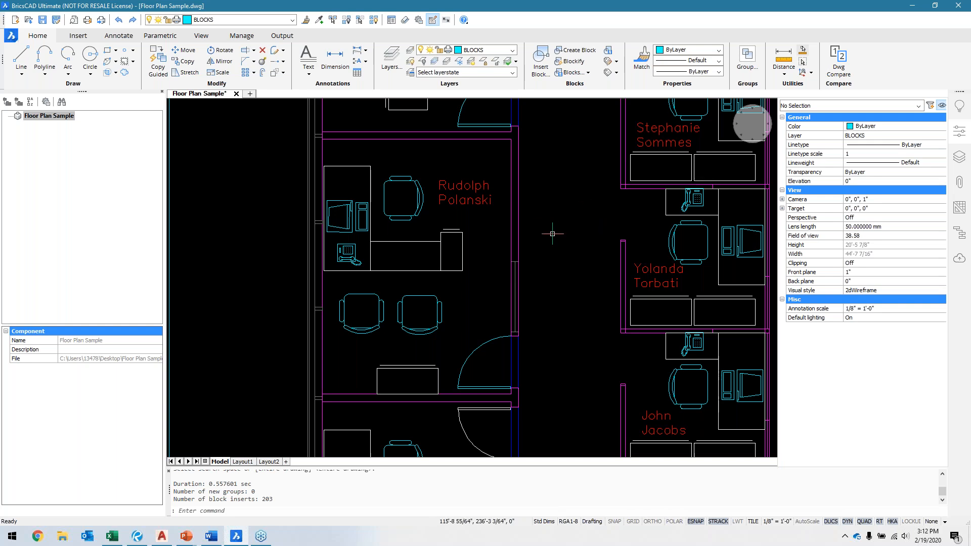
mouse_move(422, 213)
left_click(572, 72)
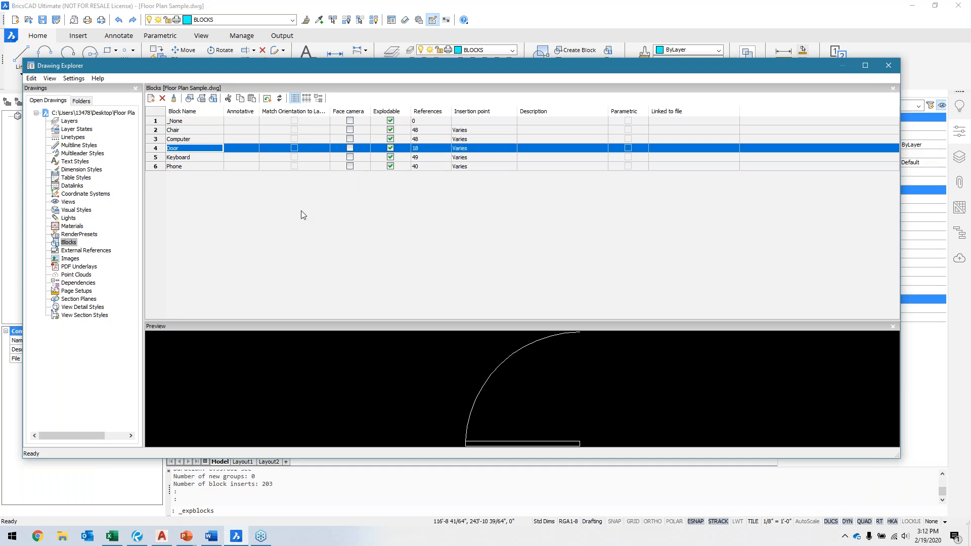
Step: Review the drawing's block definitions and their reference counts once more, and close the list
left_click(885, 66)
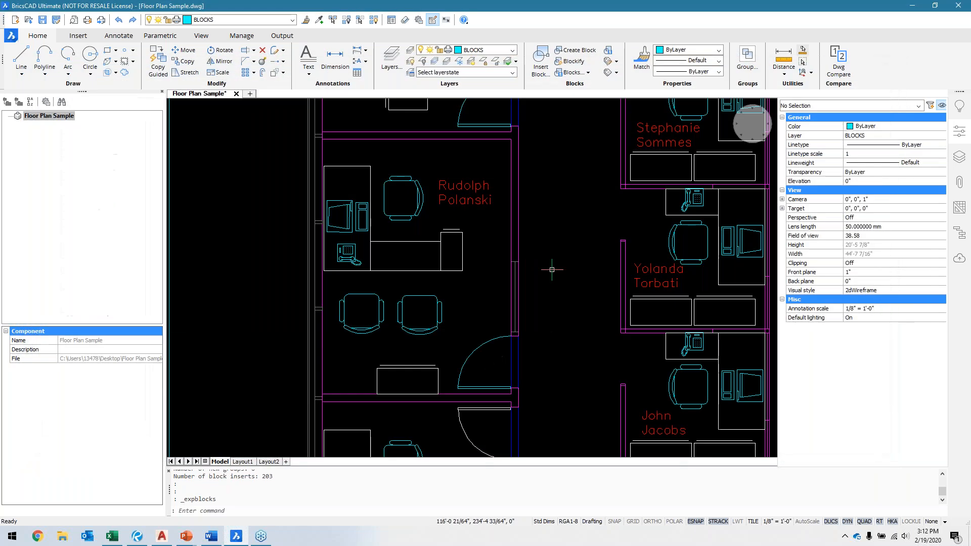
left_click(570, 73)
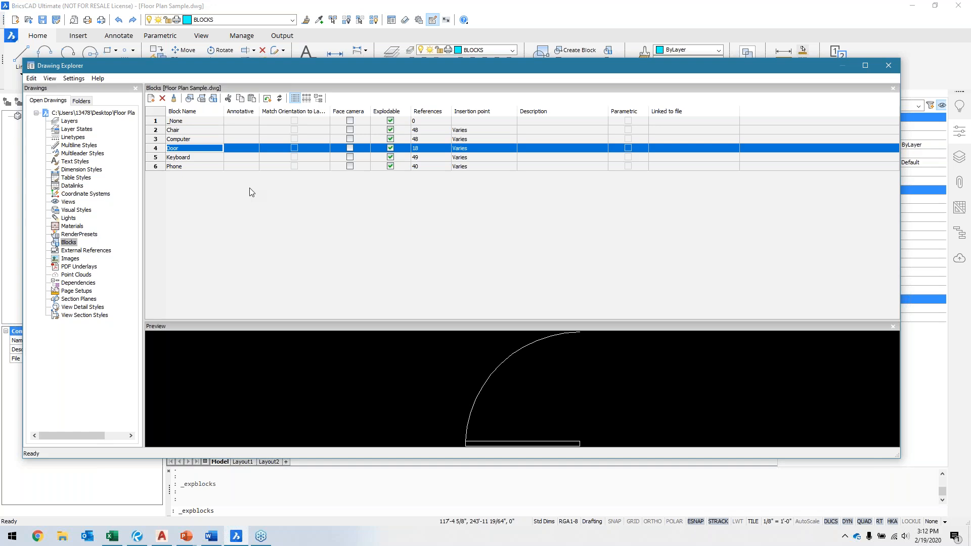
left_click(888, 65)
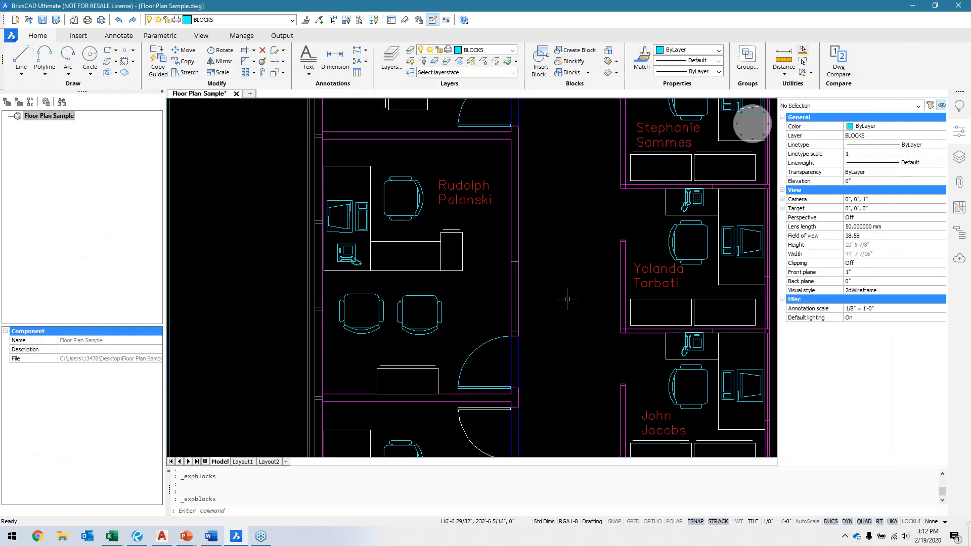
Step: Examine the offices and cubicles for repeated furniture laid out in regular patterns
scroll(567, 298, "down", 3)
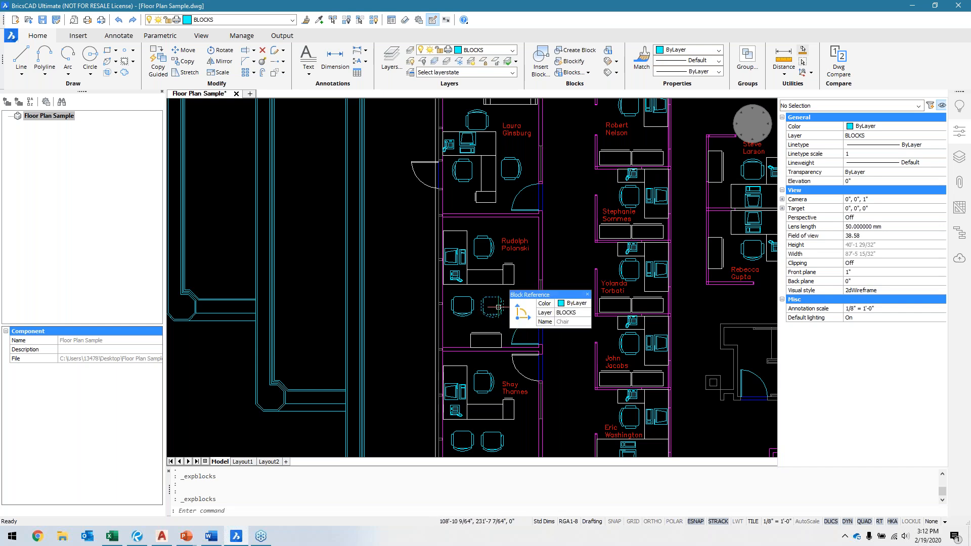
scroll(501, 307, "up", 3)
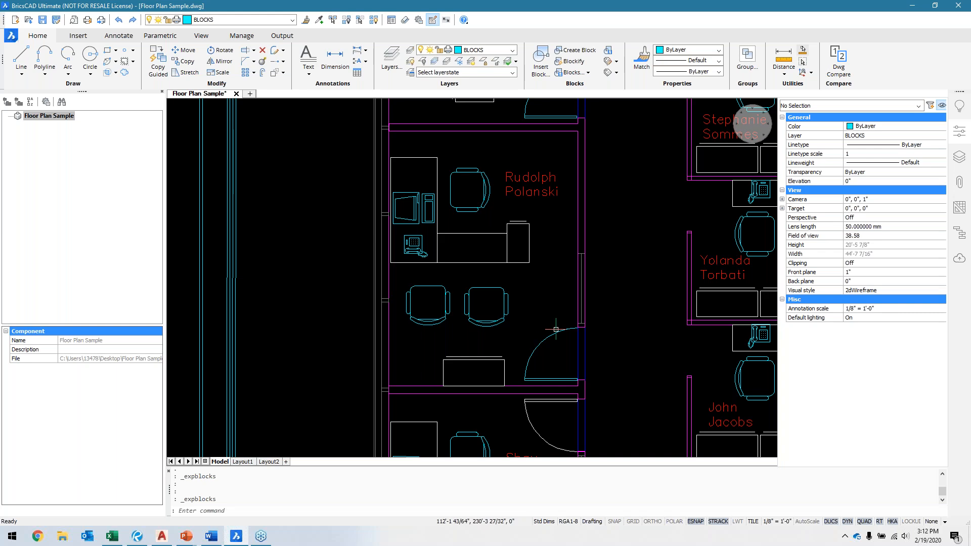
middle_click_drag(602, 344, 537, 280)
middle_click_drag(583, 314, 549, 300)
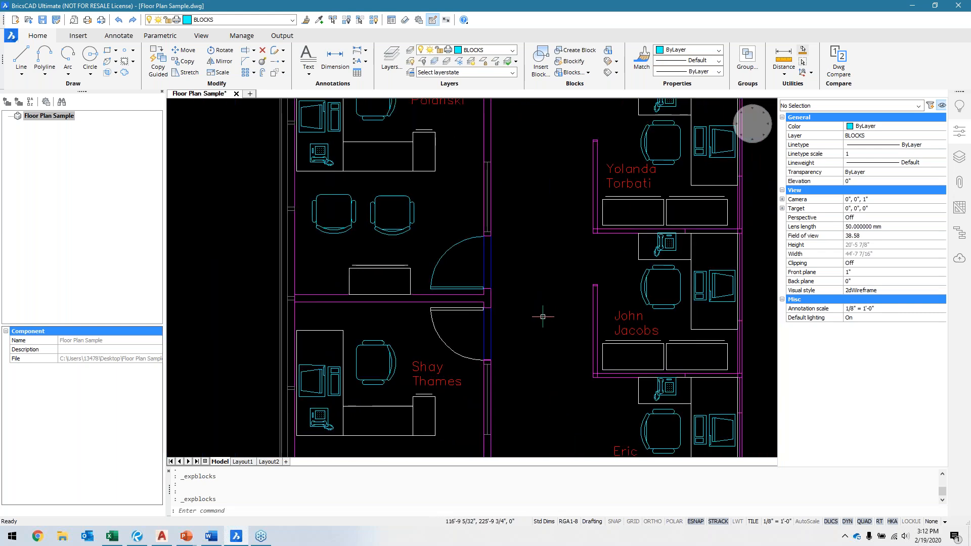
middle_click_drag(555, 307, 411, 329)
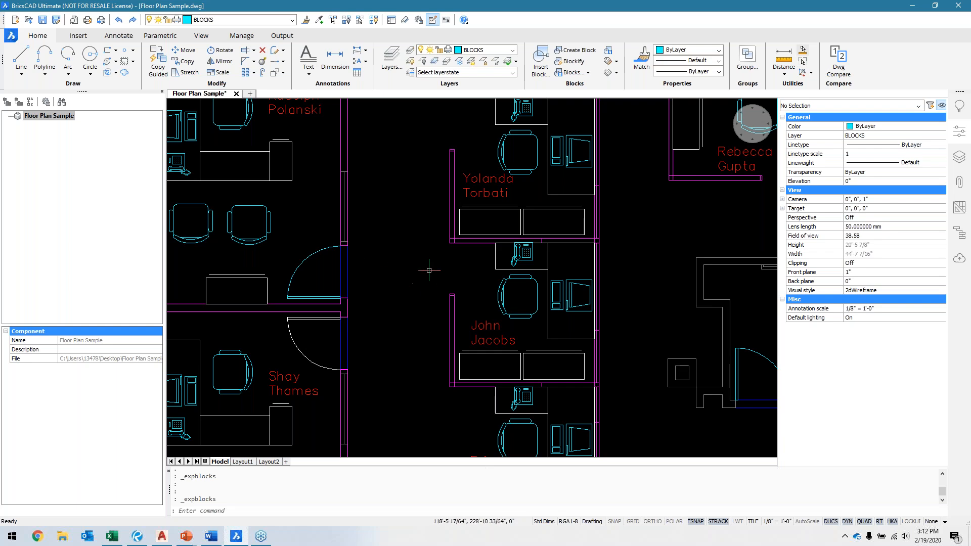
middle_click_drag(428, 277, 414, 356)
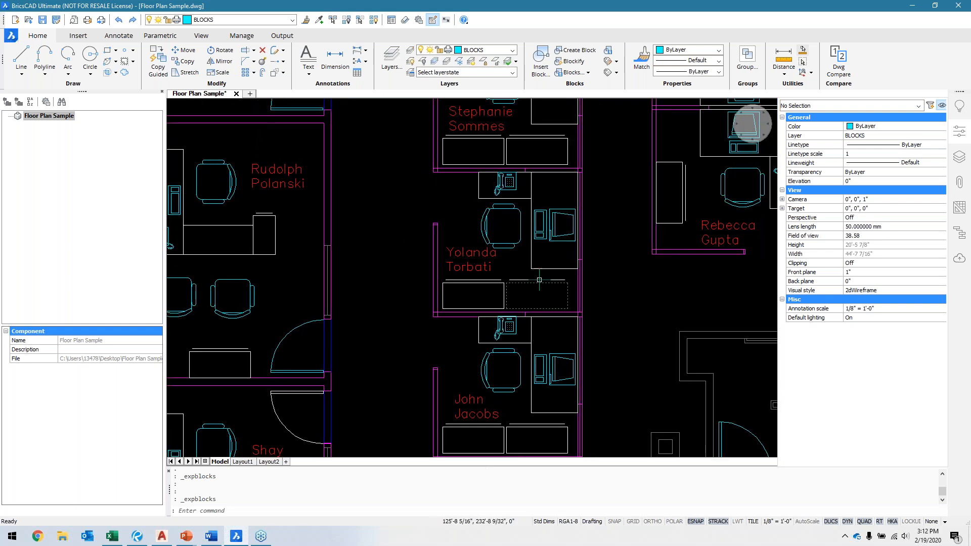
scroll(413, 347, "down", 3)
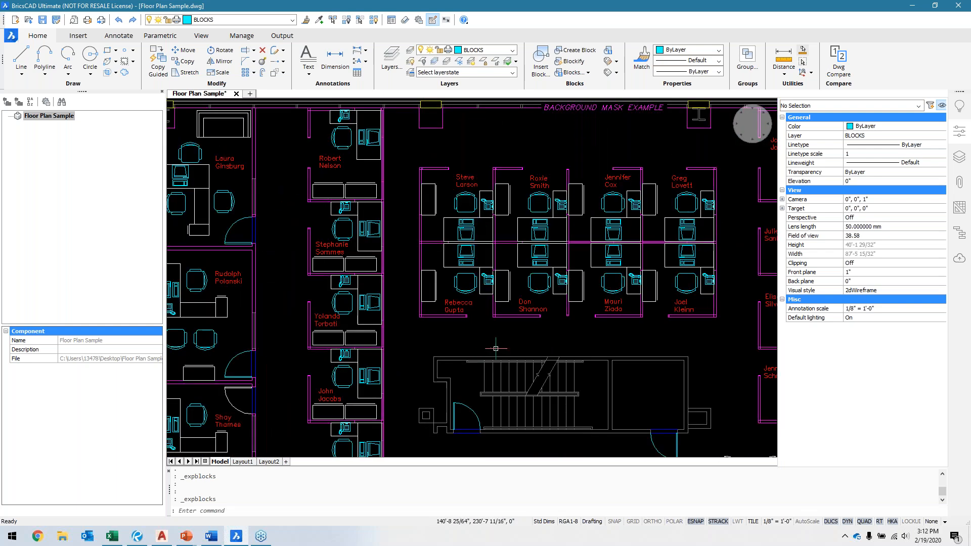
scroll(490, 354, "up", 1)
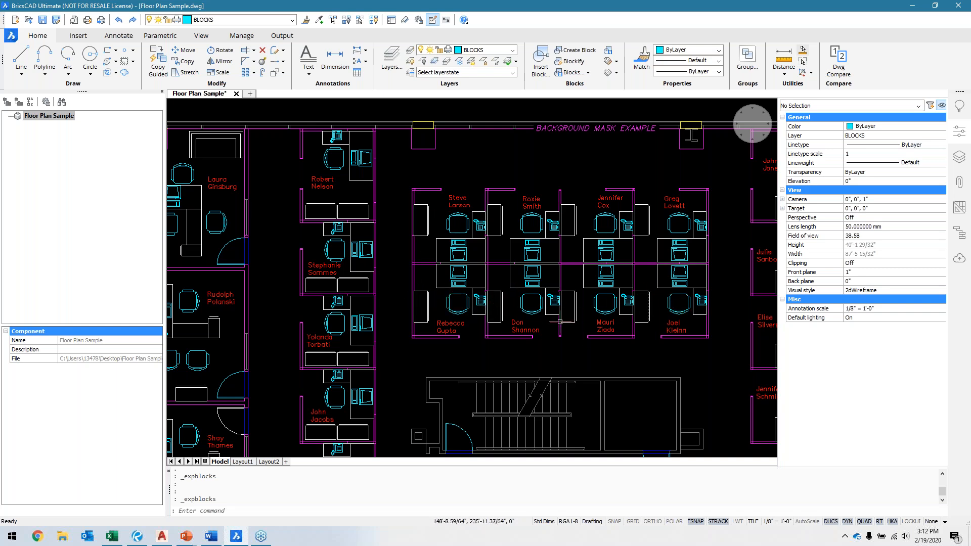
middle_click_drag(479, 362, 597, 320)
middle_click_drag(469, 328, 563, 326)
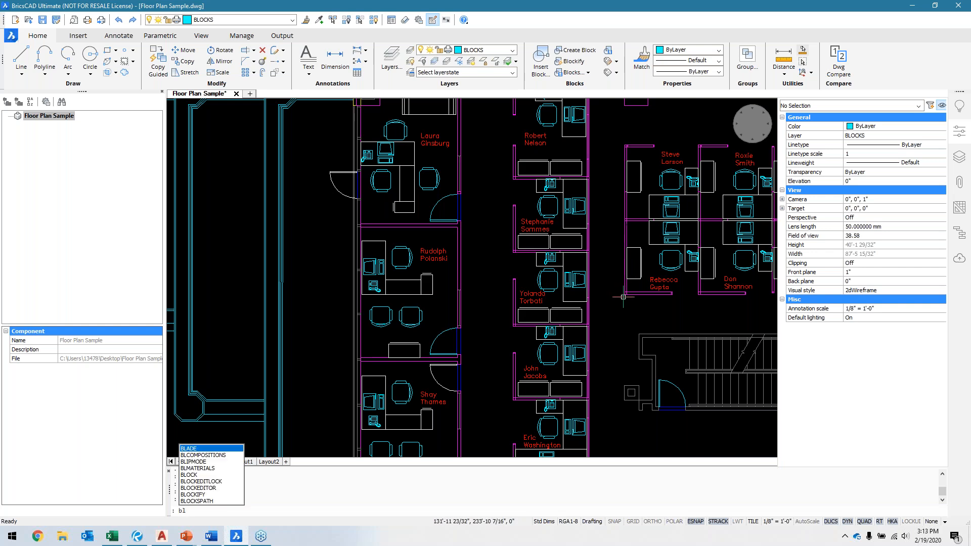
Step: Start Blockify and enable the Replace patterns by arrays option in its settings
type("ockig")
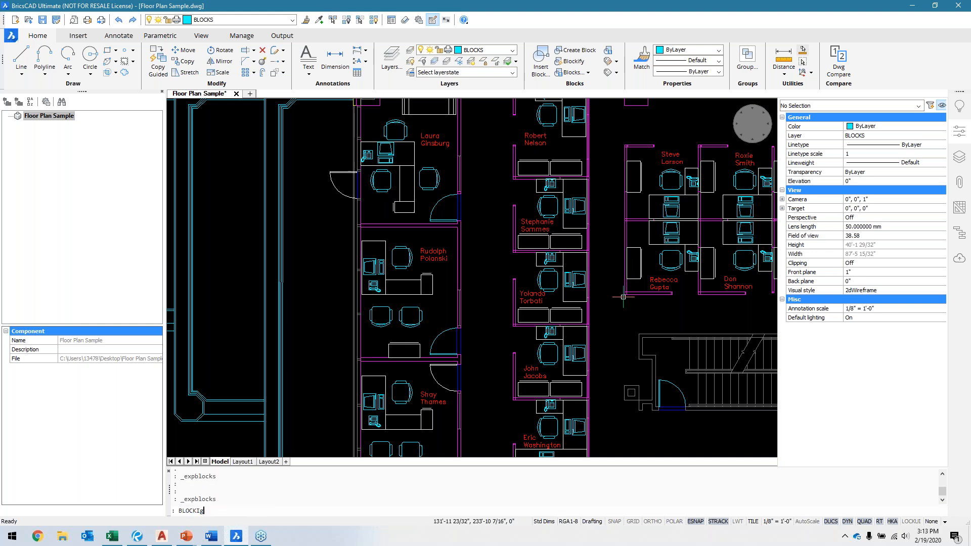
key("Return")
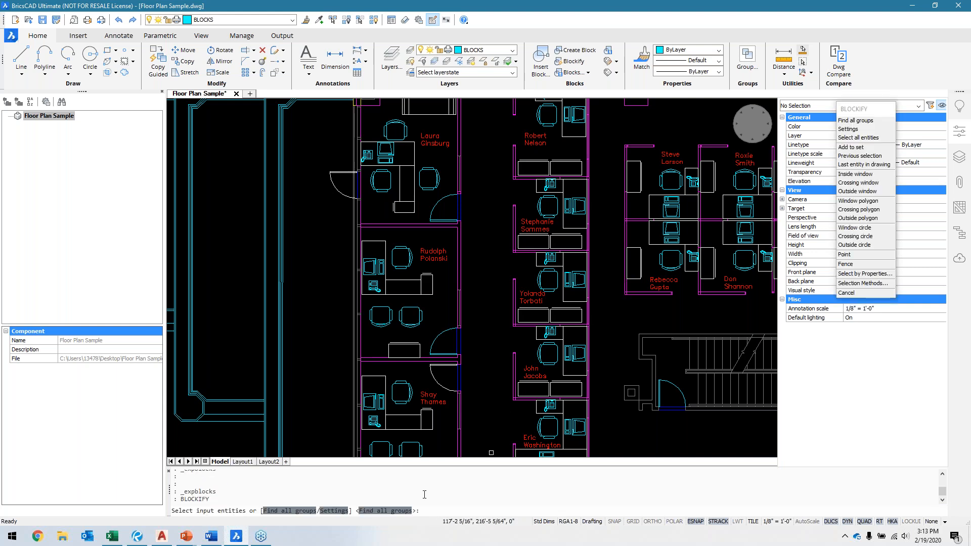
type("S")
key("Return")
left_click(606, 227)
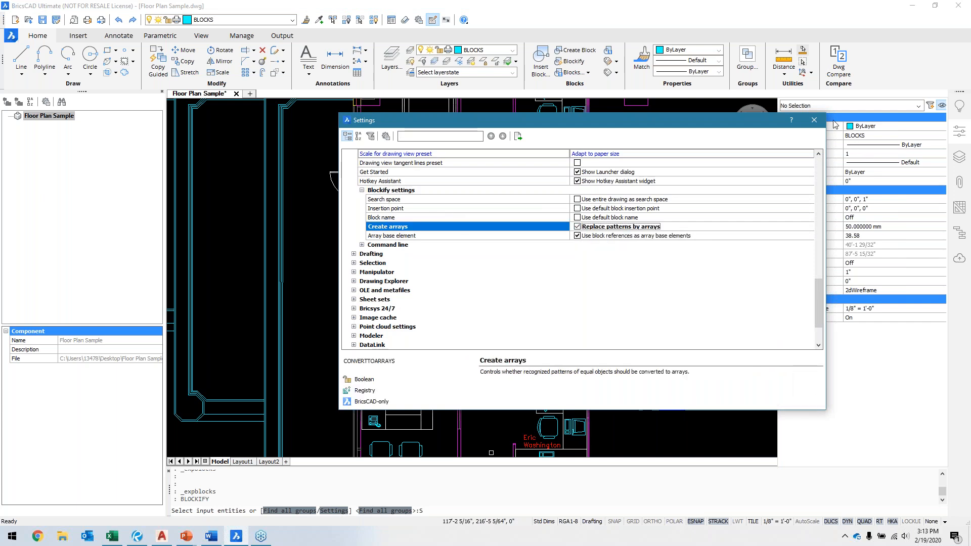
left_click(814, 120)
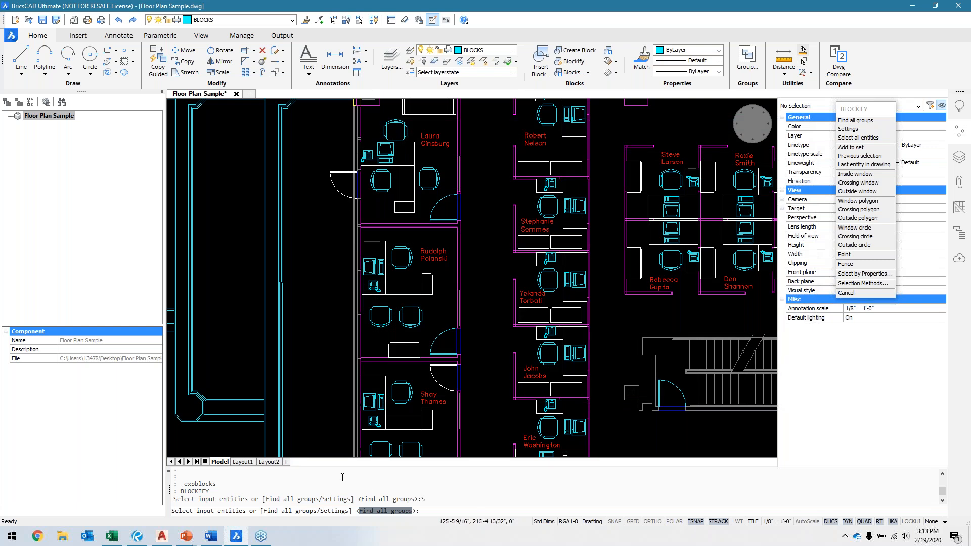
Step: Blockify the filing cabinet below the two guest chairs, searching the entire drawing, and name the block Filing_Cabinet
scroll(375, 319, "up", 7)
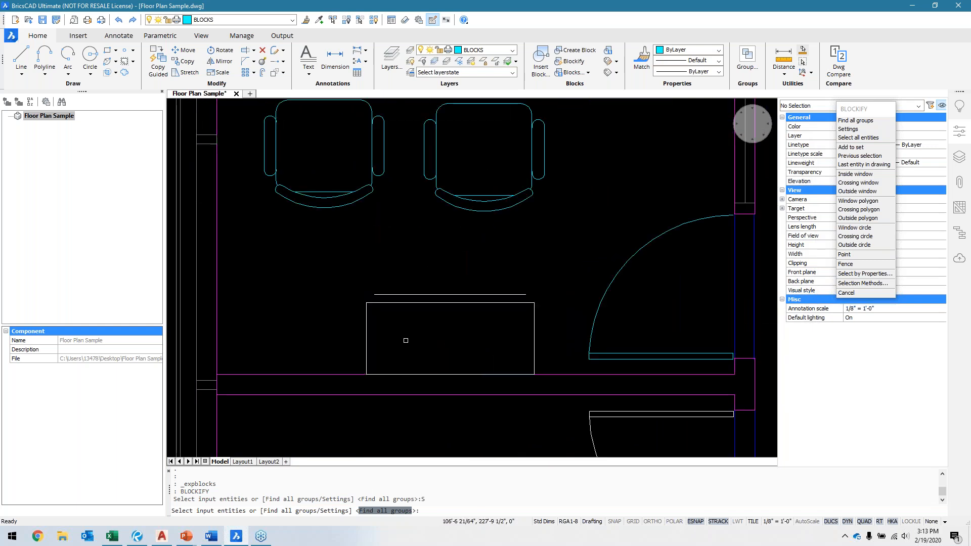
left_click(338, 264)
left_click(555, 382)
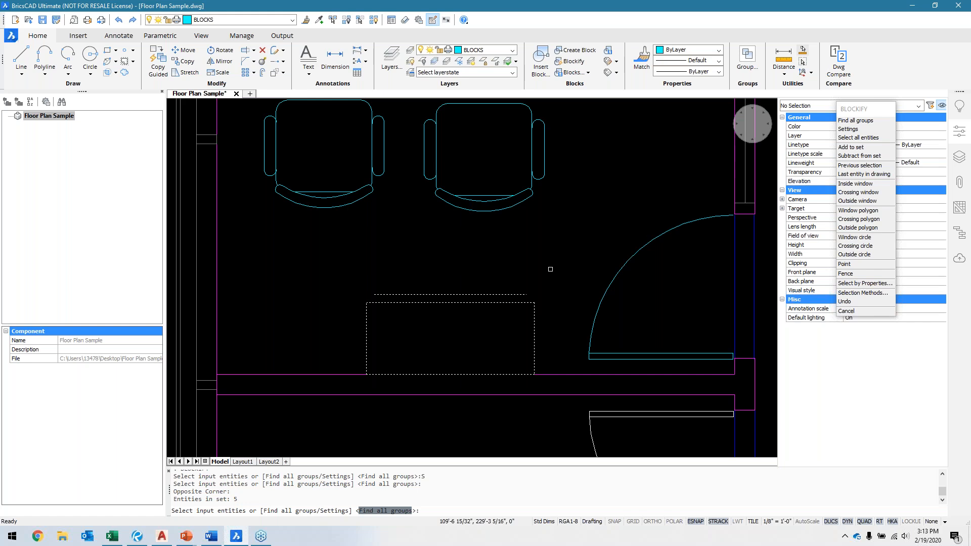
key("Return")
key("Return")
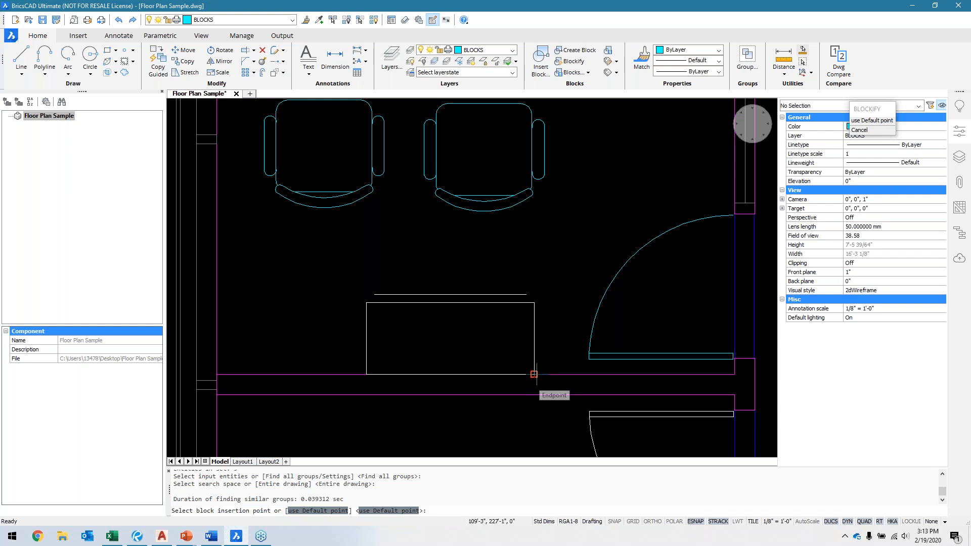
key("Return")
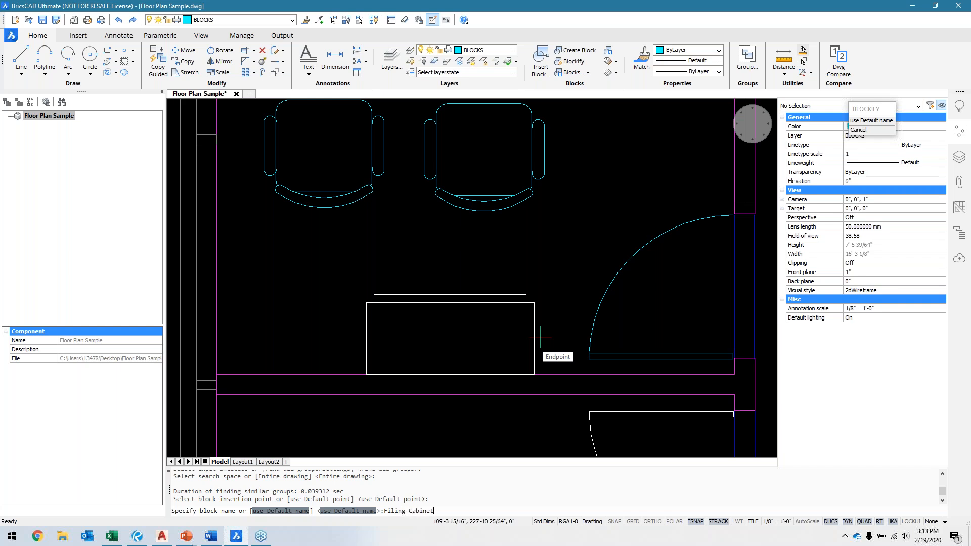
type("Filing_Cabinet")
key("Return")
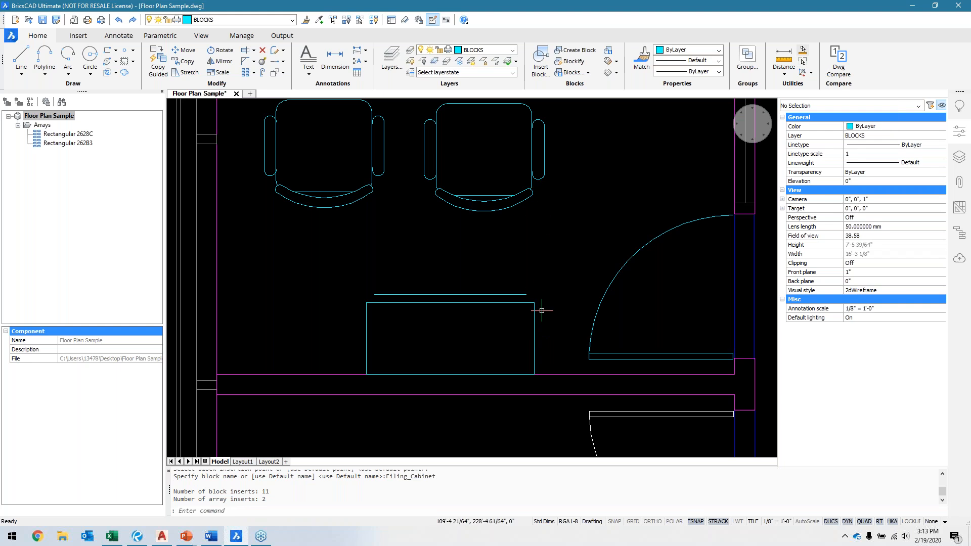
Step: Review the Blockify result and highlight each new rectangular array from the drawing's structure tree
scroll(539, 310, "down", 3)
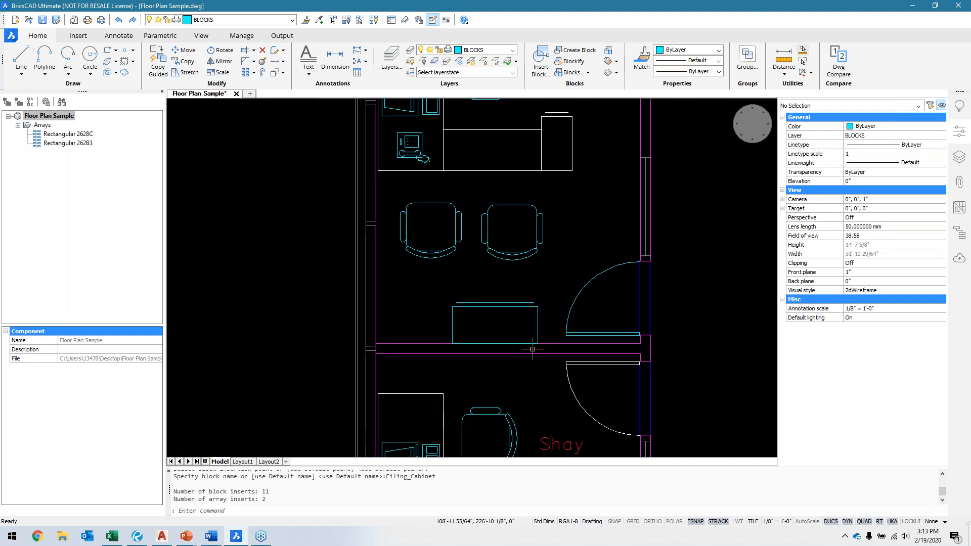
mouse_move(511, 316)
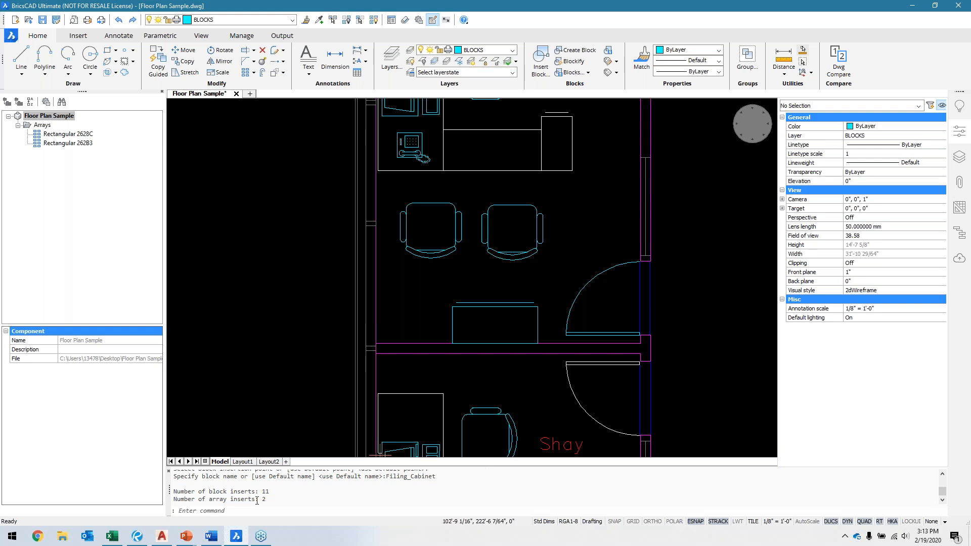
scroll(448, 336, "down", 5)
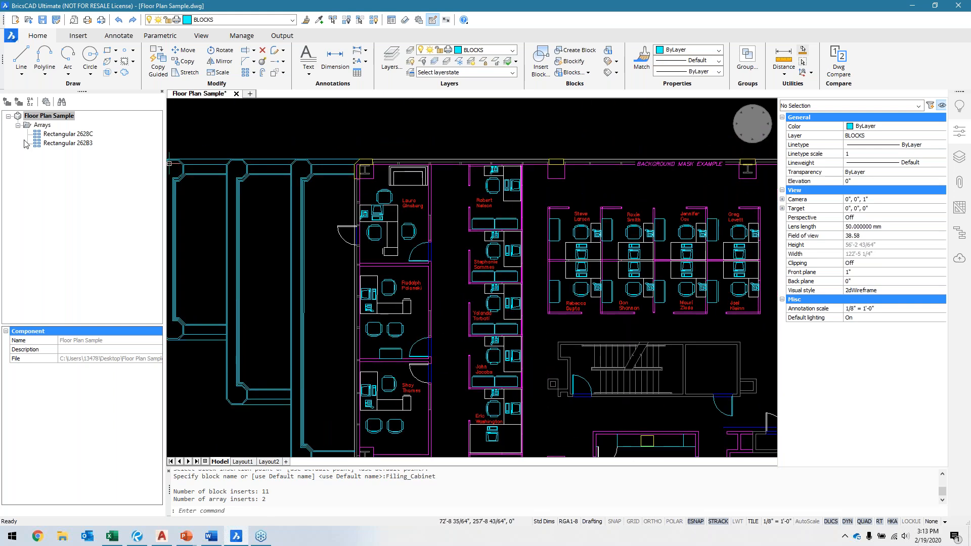
left_click(75, 134)
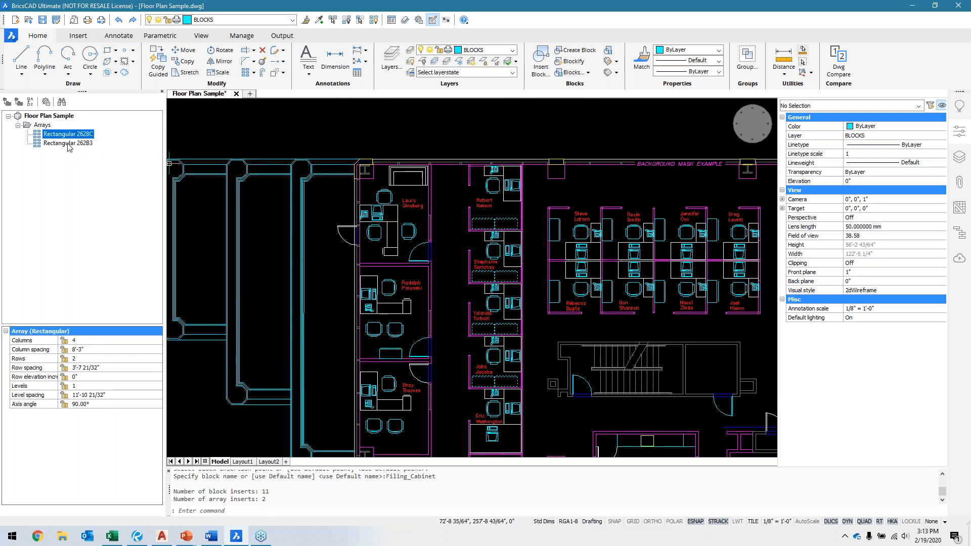
left_click(68, 144)
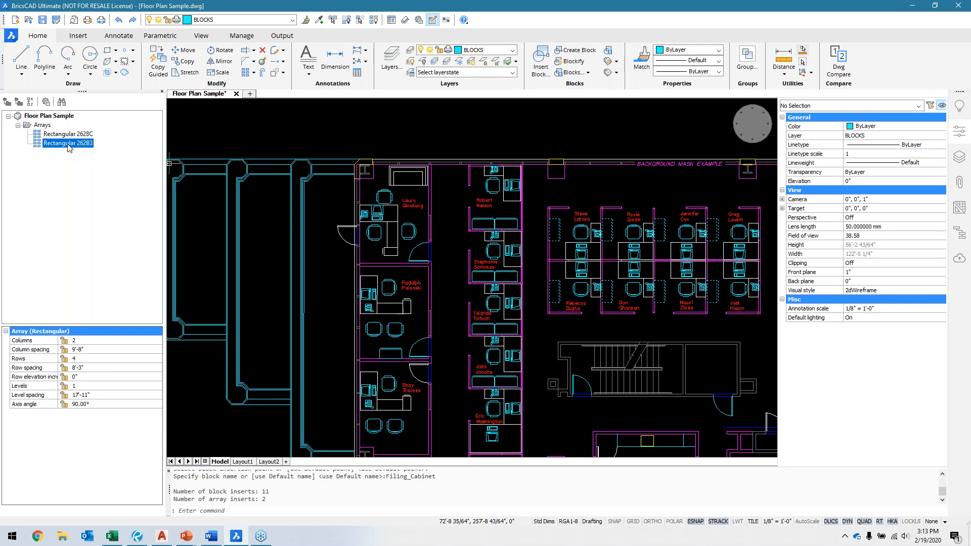
Step: Inspect the properties of the filing cabinet arrays in the central cubicles and in the cubicle column beside the offices
left_click(614, 291)
middle_click_drag(694, 312, 625, 312)
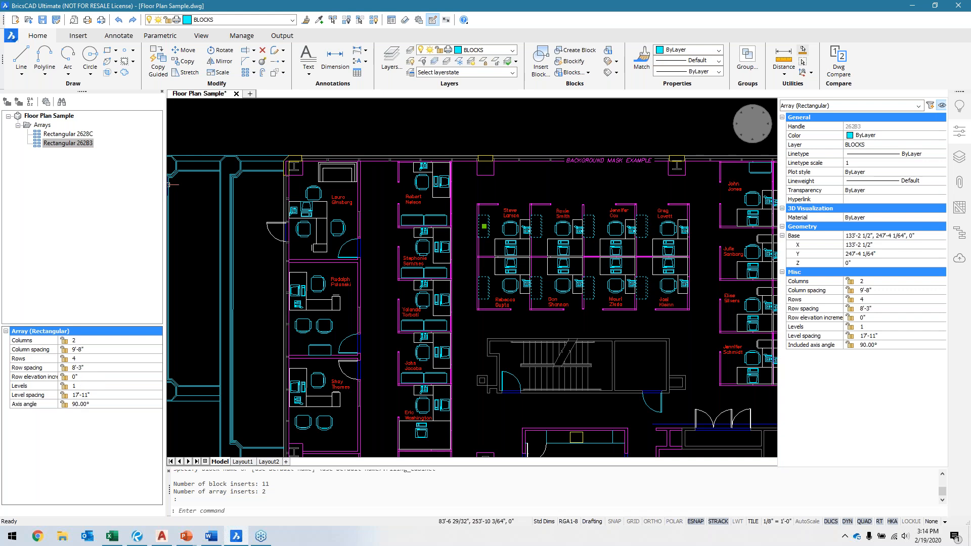
key("Escape")
left_click(427, 315)
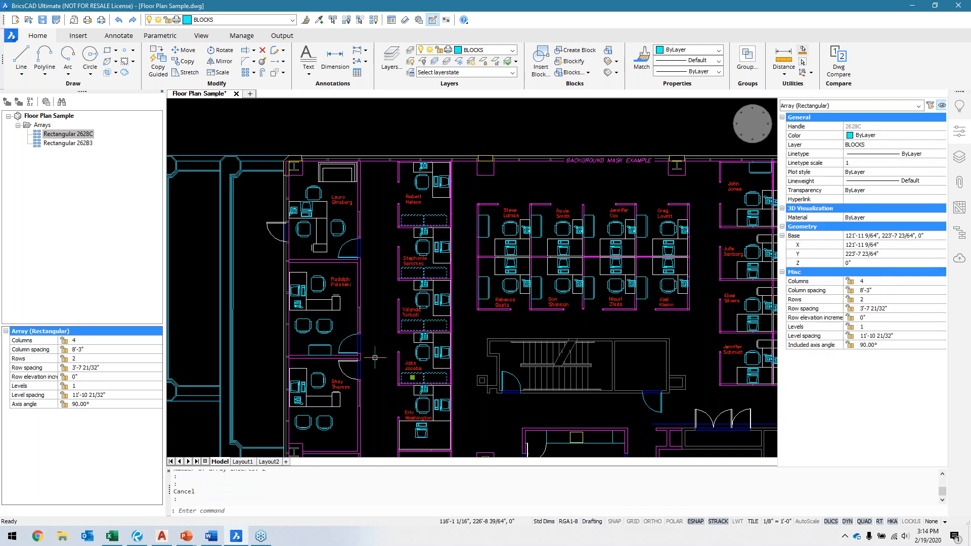
key("Escape")
middle_click_drag(475, 313, 454, 303)
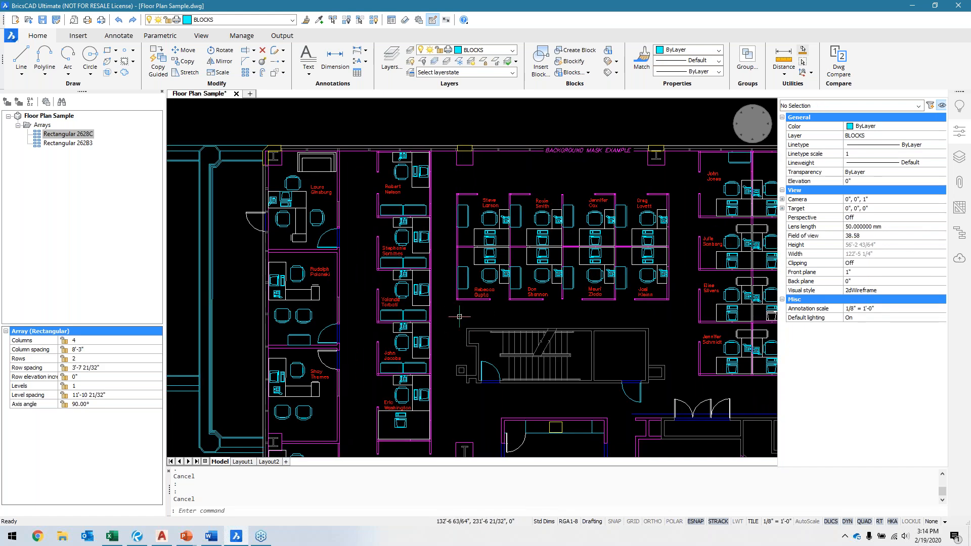
mouse_move(447, 388)
middle_mouse_down()
mouse_move(505, 386)
mouse_move(481, 351)
middle_mouse_up()
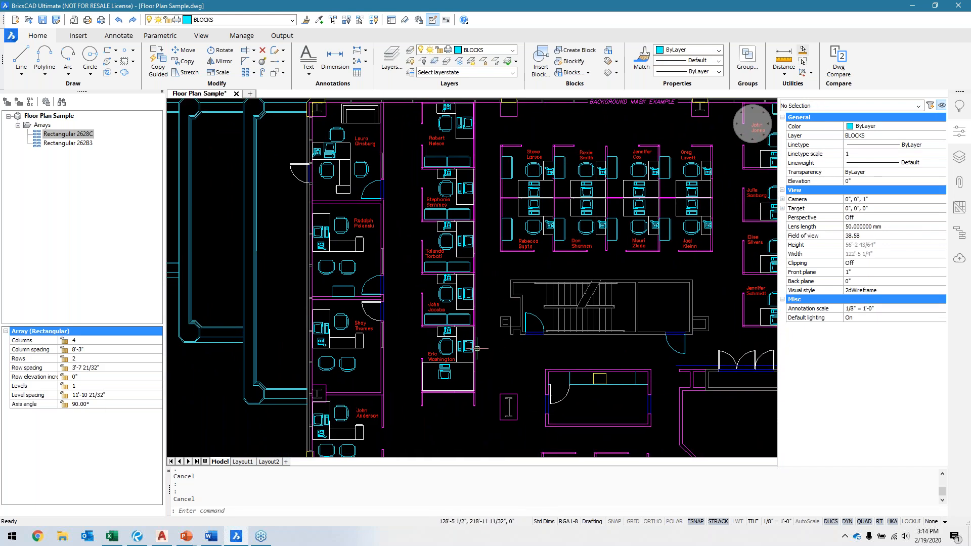
middle_click_drag(506, 279, 498, 277)
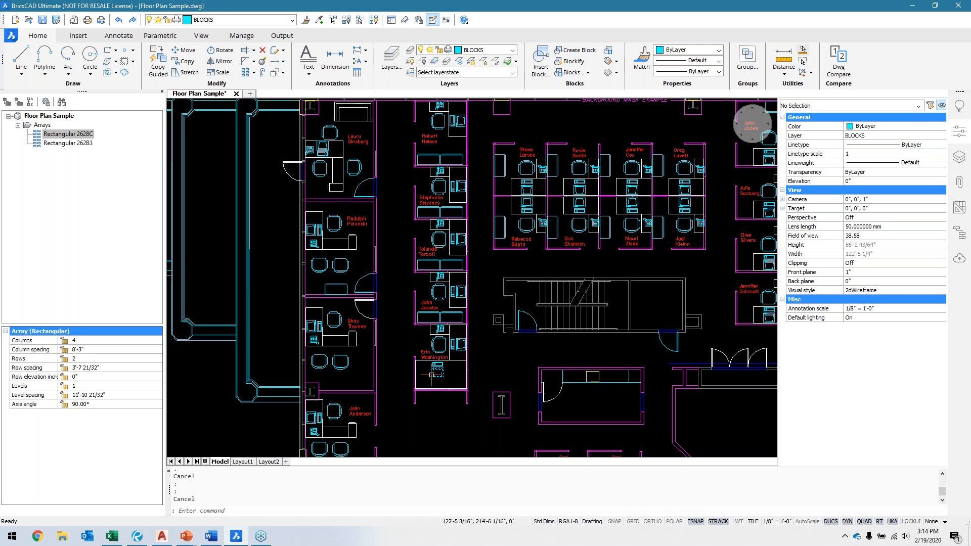
Step: Start Blockify again and disable the Replace patterns by arrays option in its settings
type("bloc")
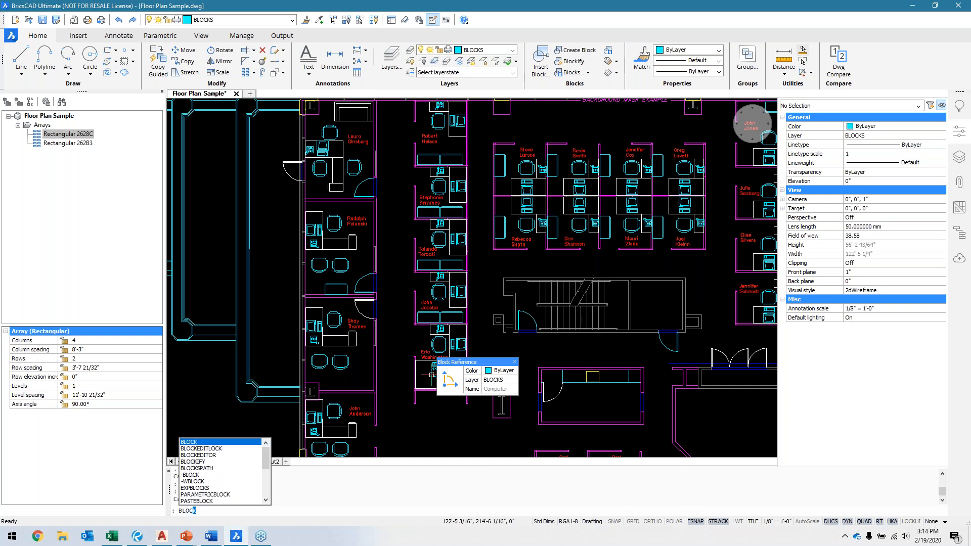
type("ki")
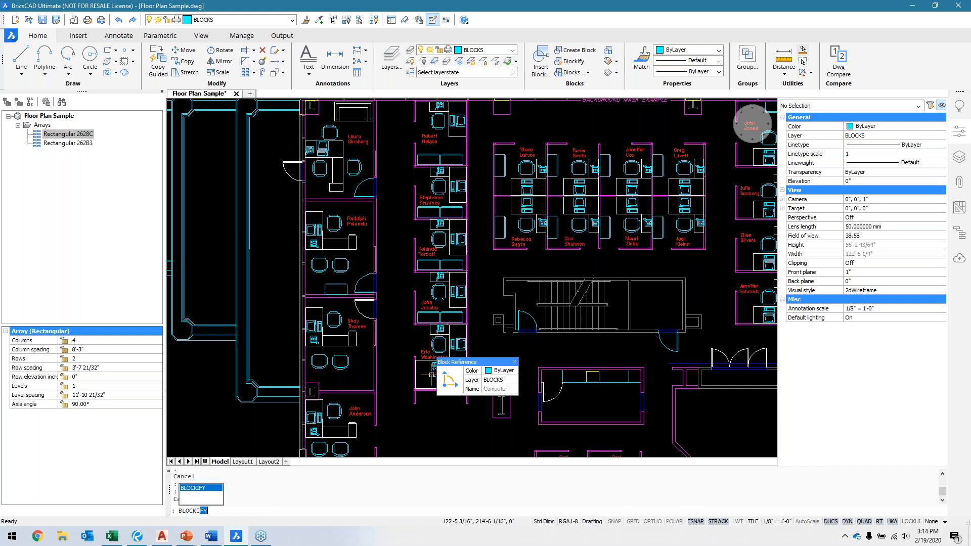
type("fy")
key("Return")
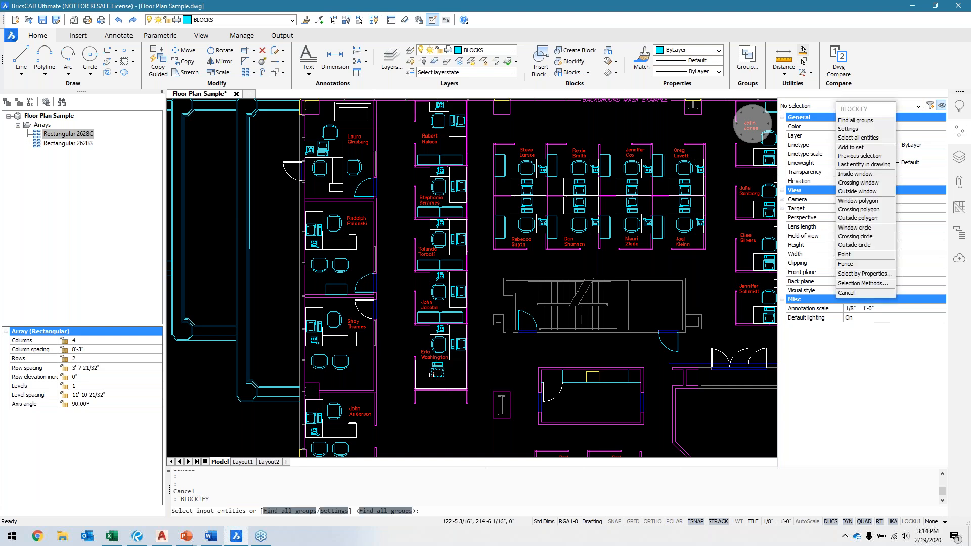
left_click(334, 511)
left_click(578, 227)
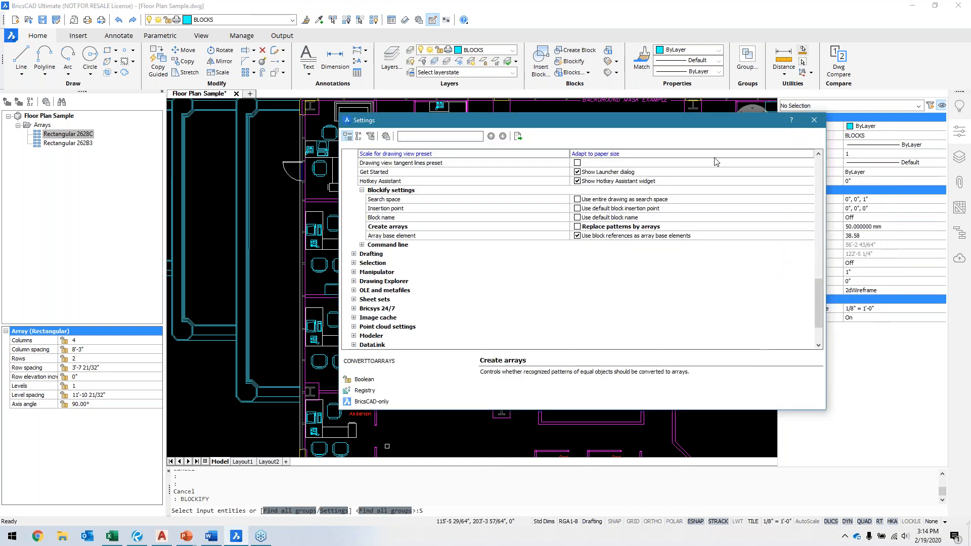
left_click(814, 121)
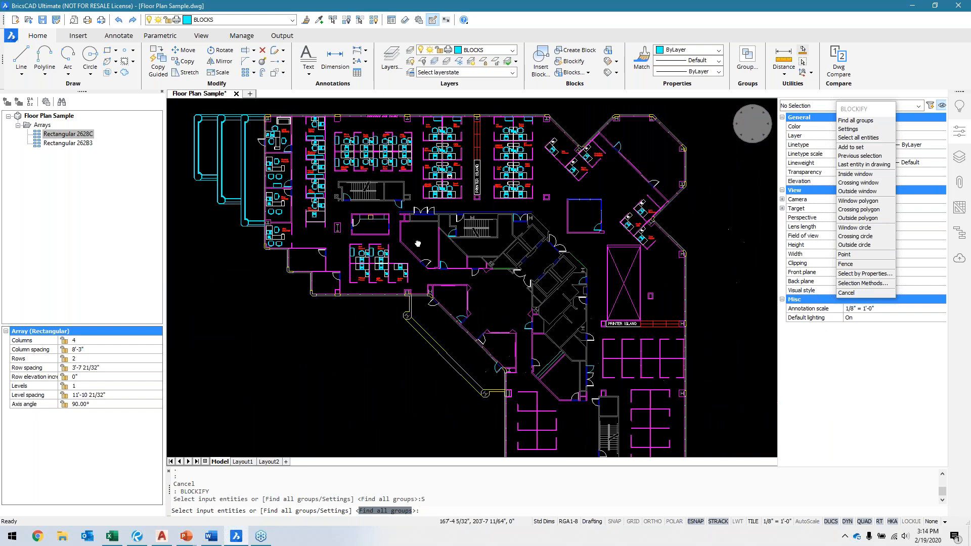
Step: Cancel Blockify and explode everything in the floor plan, including the filing cabinet arrays
middle_click_drag(551, 314, 550, 284)
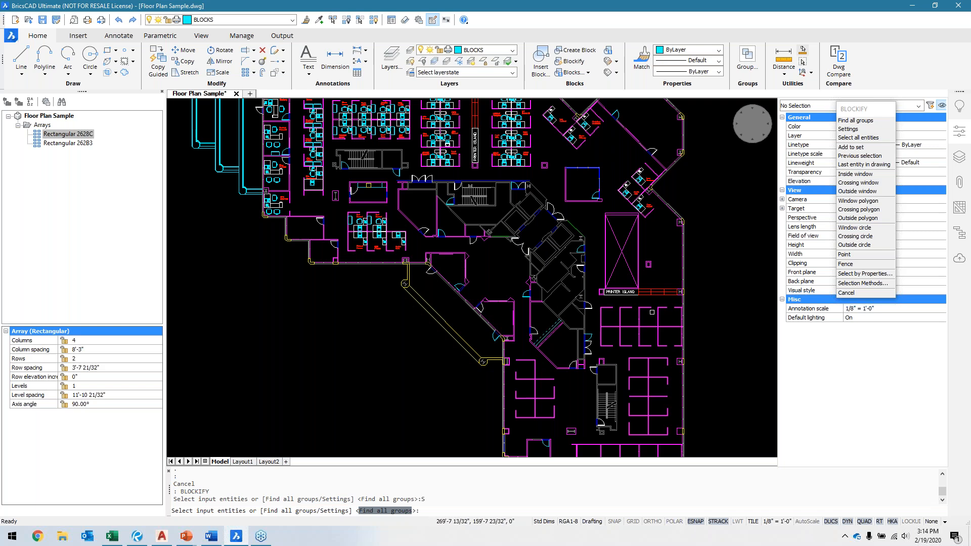
key("Escape")
middle_click_drag(700, 303, 699, 270)
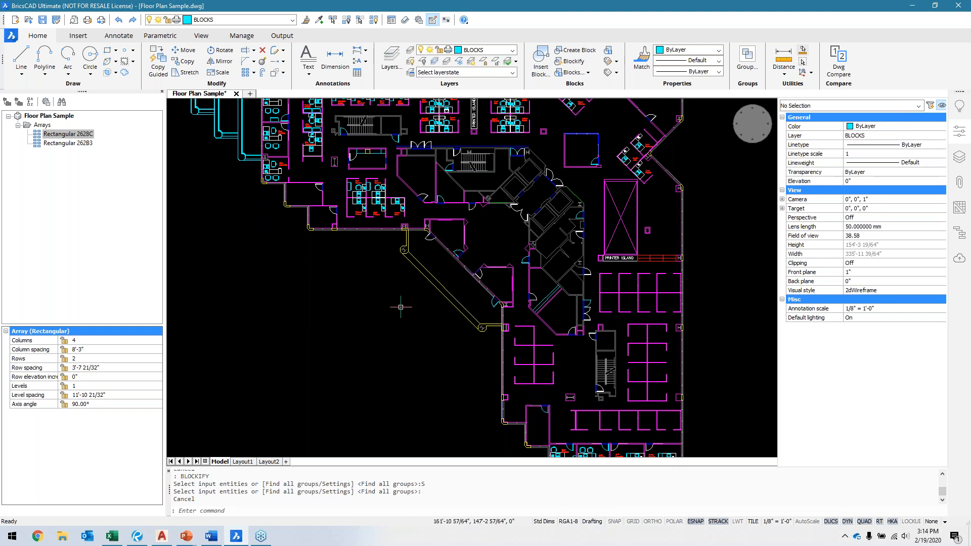
scroll(401, 307, "down", 5)
left_click(297, 165)
left_click(605, 409)
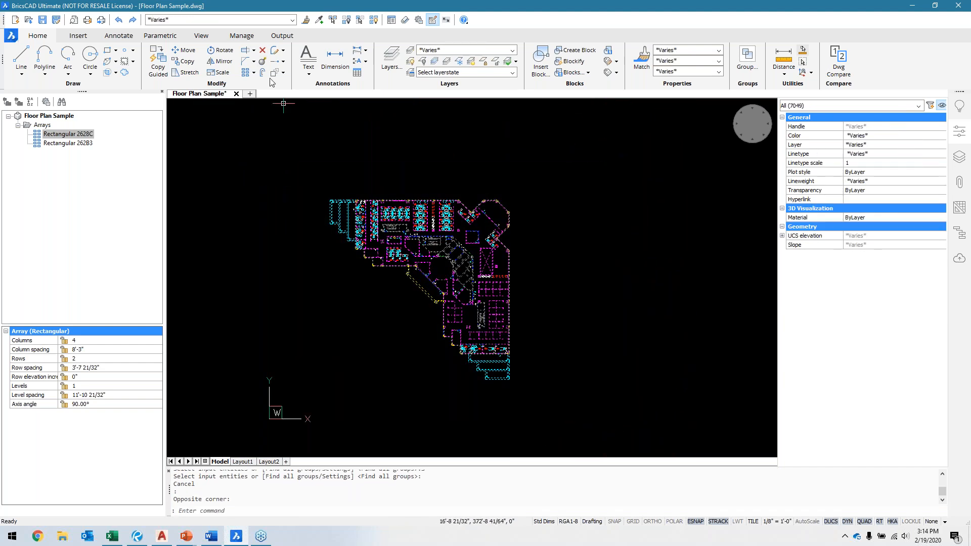
left_click(263, 62)
scroll(376, 225, "up", 5)
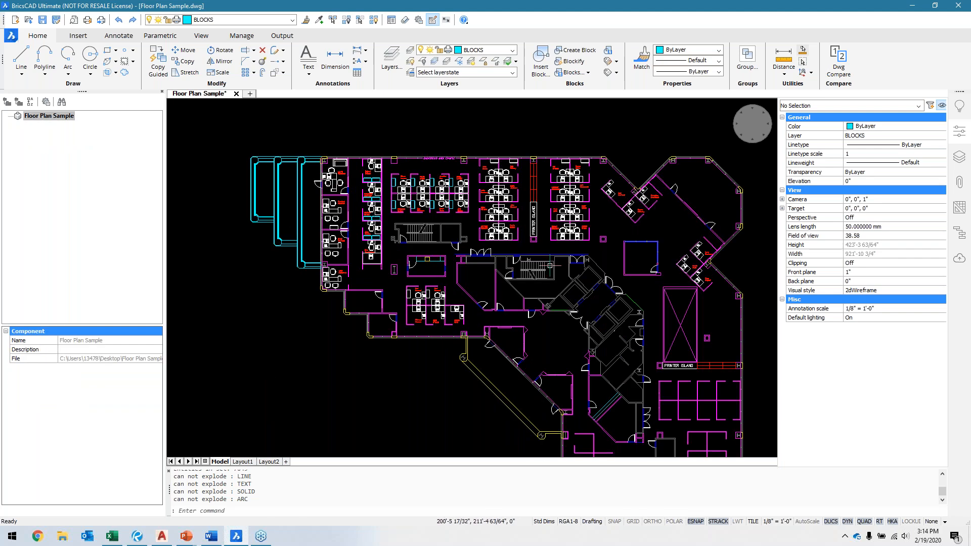
Step: Explode the filing cabinet block in the first cubicle of the central group's lower row and check that its edges are loose lines
scroll(448, 195, "up", 8)
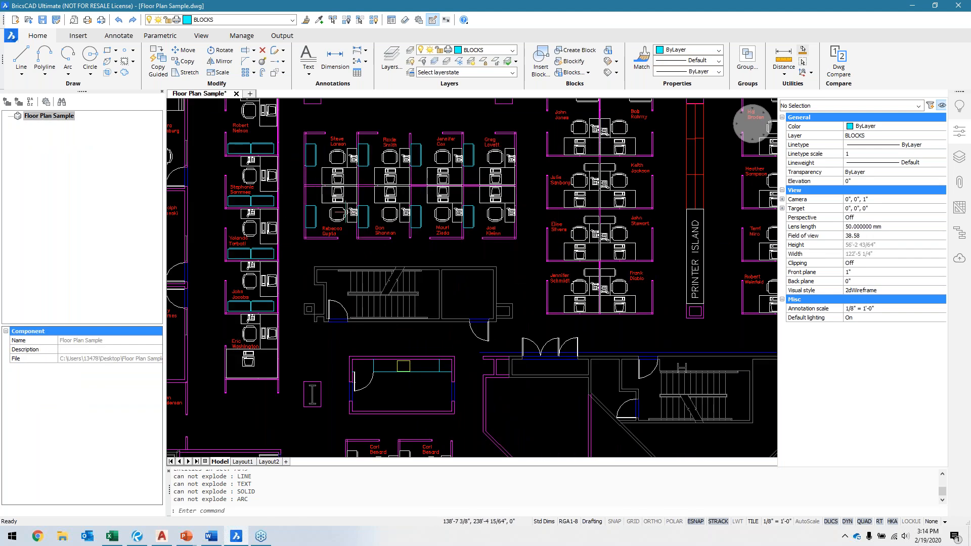
left_click(293, 227)
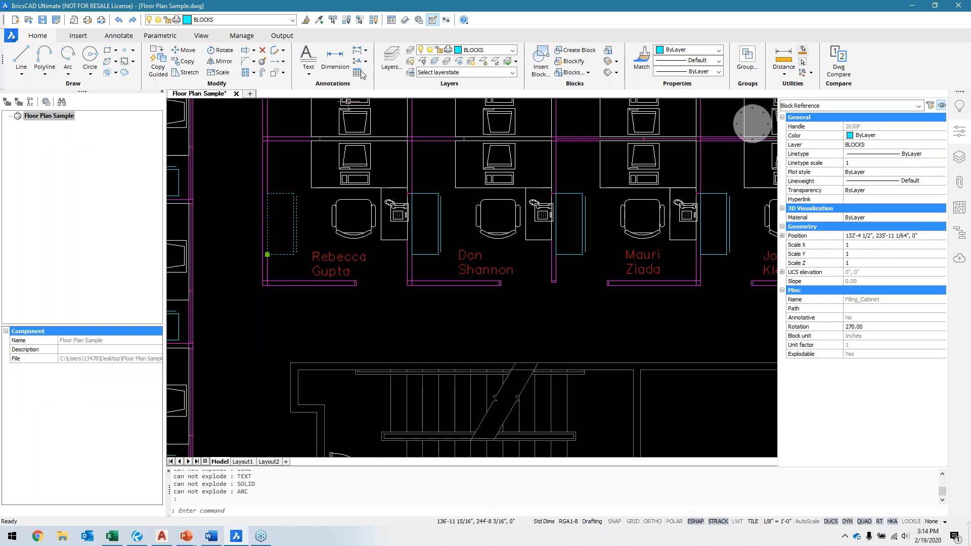
left_click(262, 63)
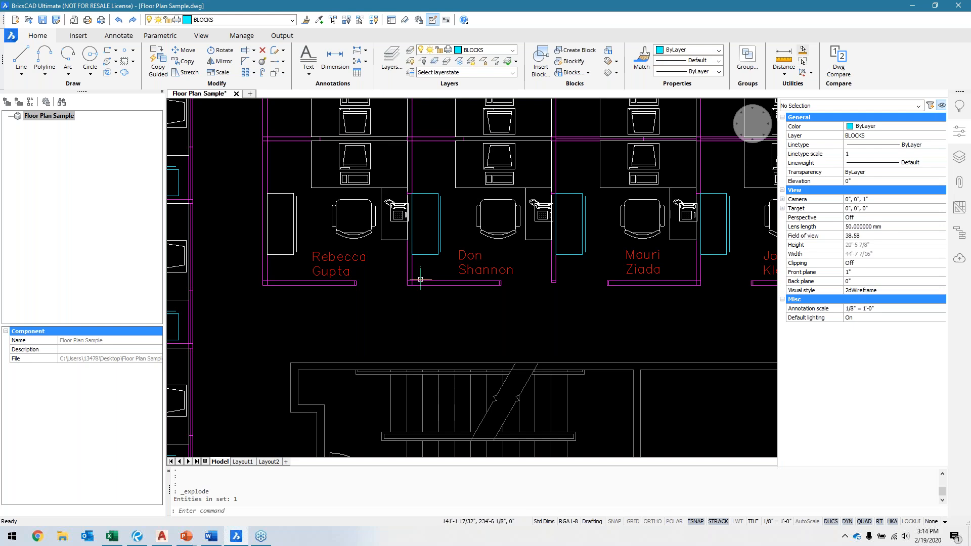
mouse_move(280, 255)
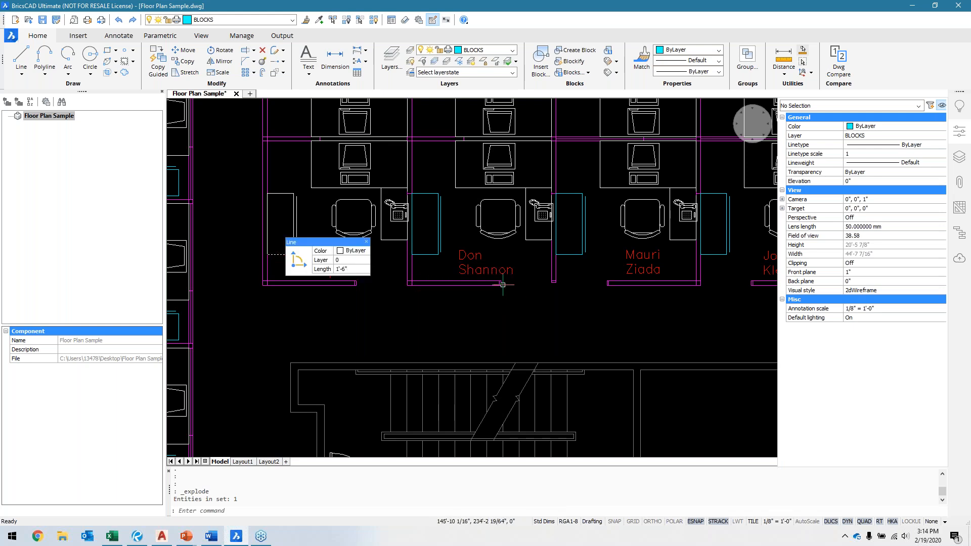
scroll(430, 308, "down", 5)
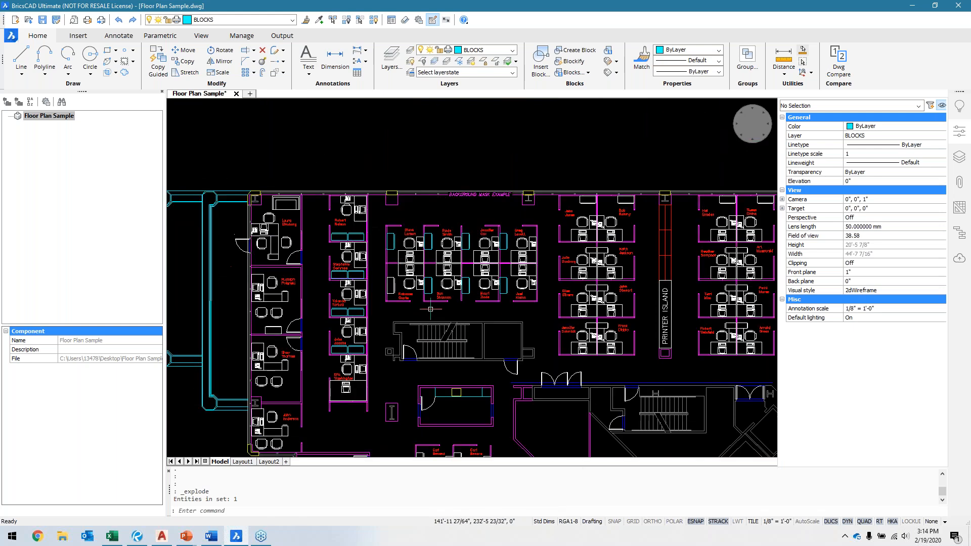
scroll(430, 309, "down", 8)
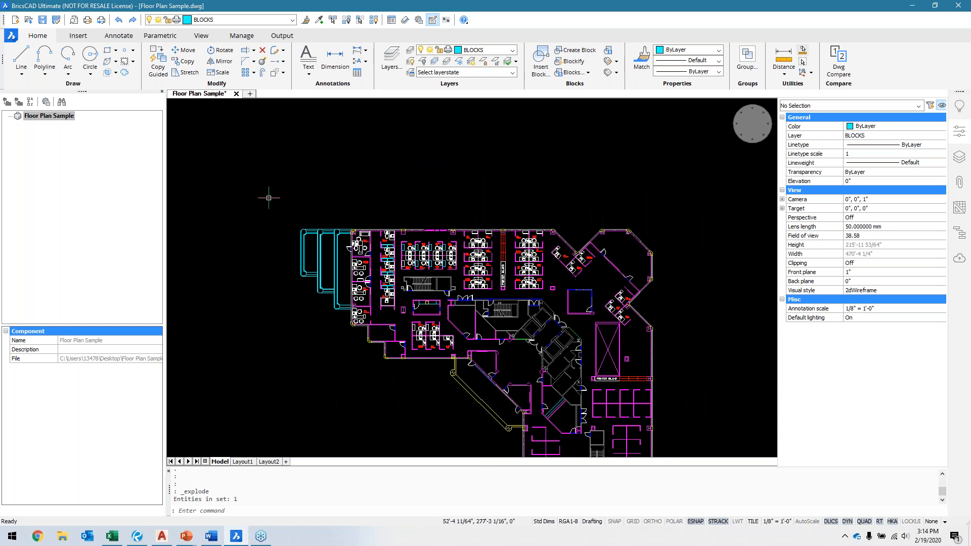
Step: Select the entire floor plan and explode it again to break up the remaining filing cabinet blocks, checking the cubicles
middle_click_drag(285, 215, 272, 150)
left_click(266, 142)
scroll(607, 424, "down", 1)
middle_click_drag(617, 386, 550, 256)
left_click(646, 417)
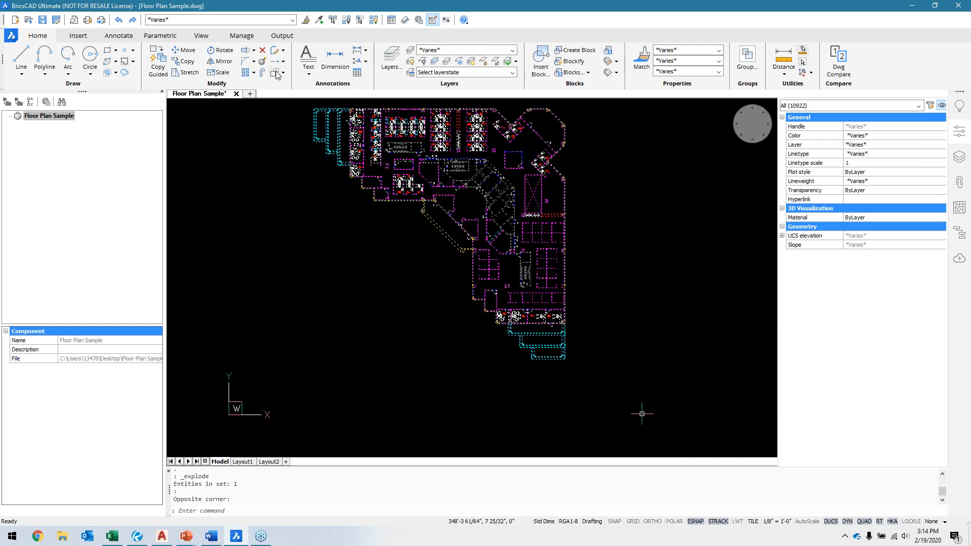
left_click(262, 62)
scroll(495, 218, "up", 7)
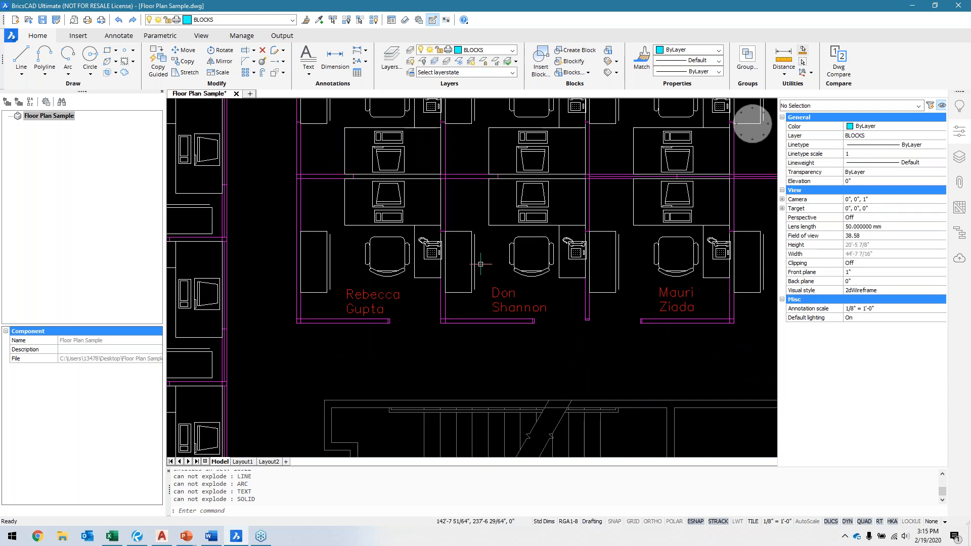
scroll(468, 234, "down", 7)
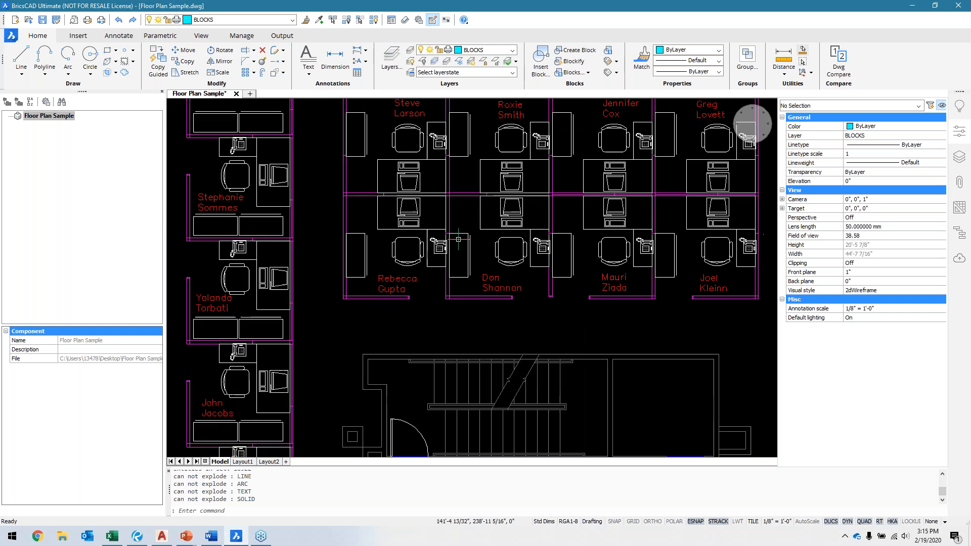
scroll(483, 291, "down", 3)
middle_click_drag(517, 323, 480, 264)
scroll(481, 270, "down", 3)
middle_click_drag(504, 315, 483, 279)
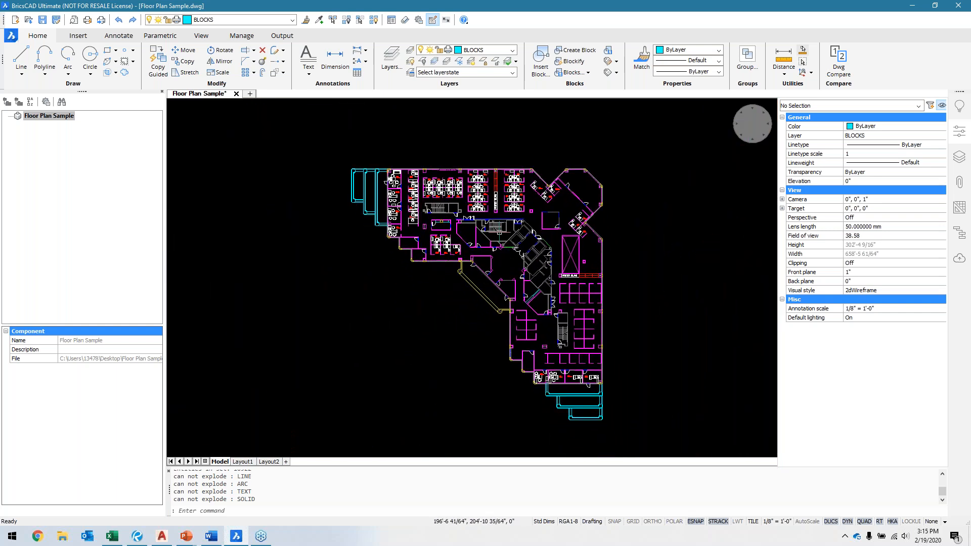
Step: Purge all block definitions from _None through Phone out of the drawing in the Drawing Explorer
mouse_move(499, 238)
left_click(573, 72)
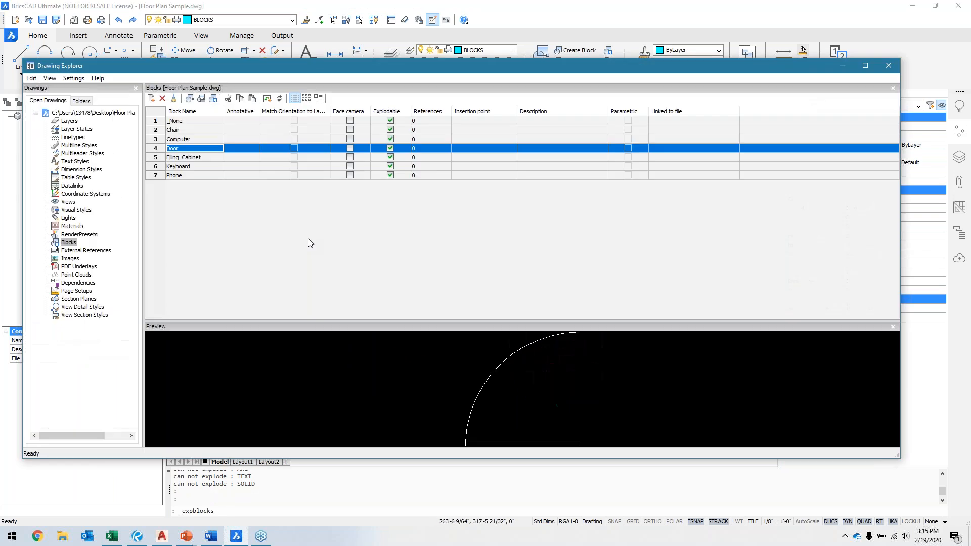
left_click(187, 176)
left_click(182, 121, "shift")
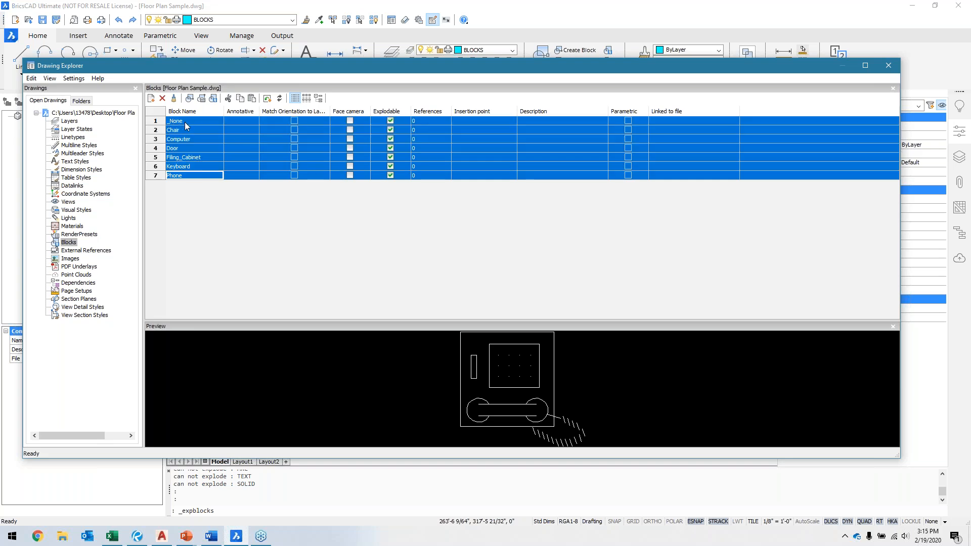
right_click(186, 125)
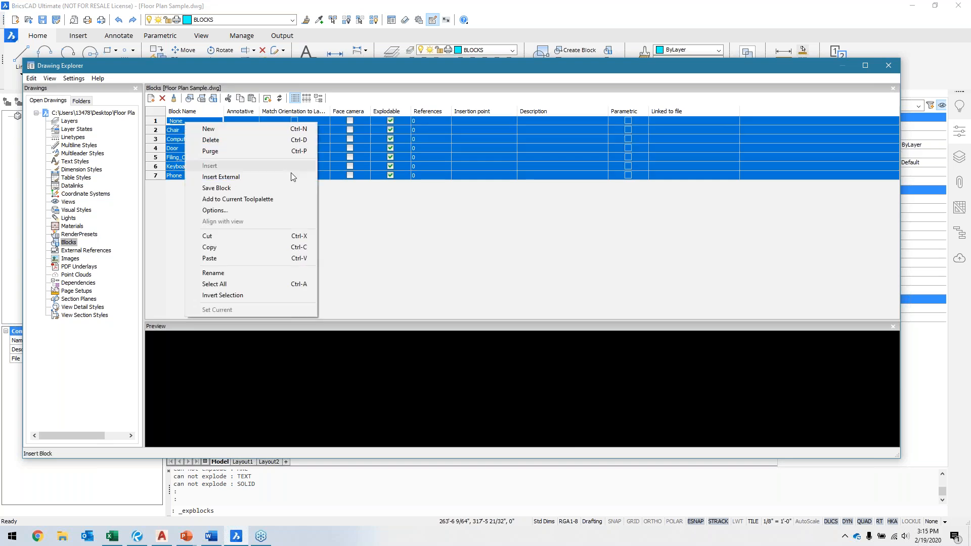
left_click(220, 151)
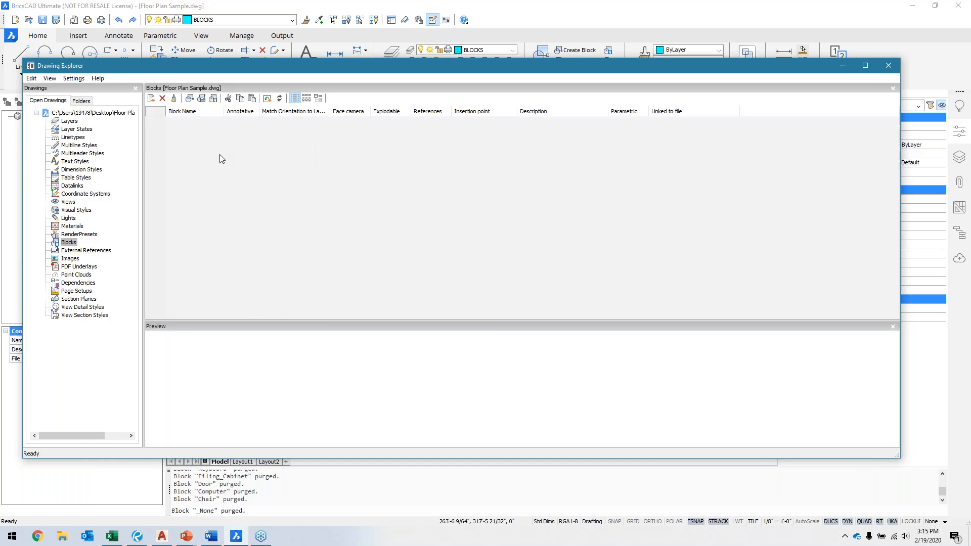
left_click(889, 66)
Step: Save the cleaned floor plan drawing at its full extents and close it
scroll(454, 209, "up", 1)
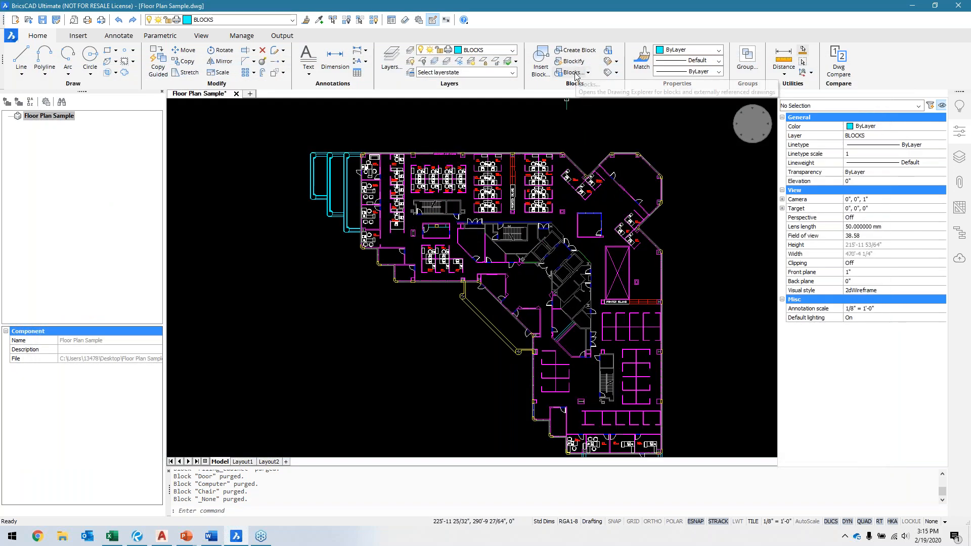
middle_click_drag(629, 335, 595, 290)
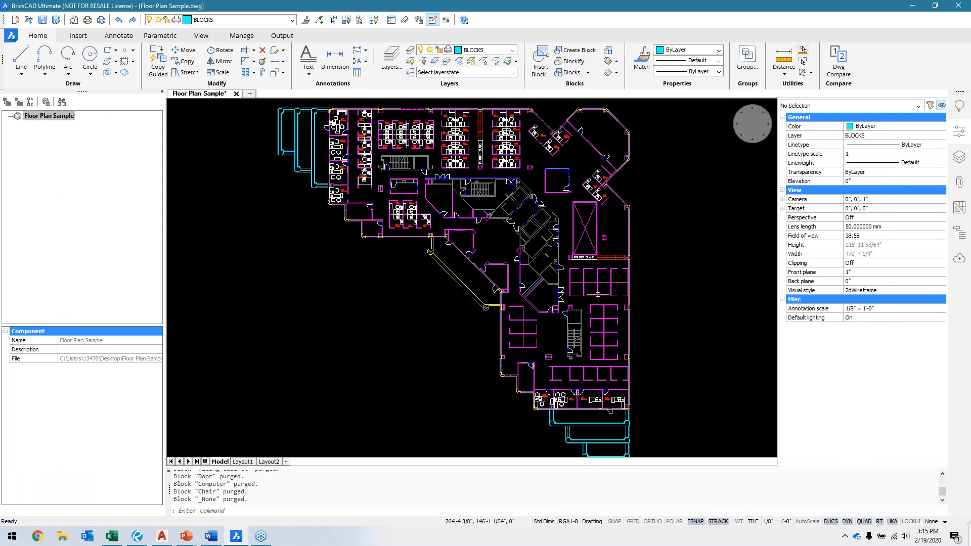
scroll(606, 299, "down", 1)
middle_click(679, 295)
middle_click(678, 295)
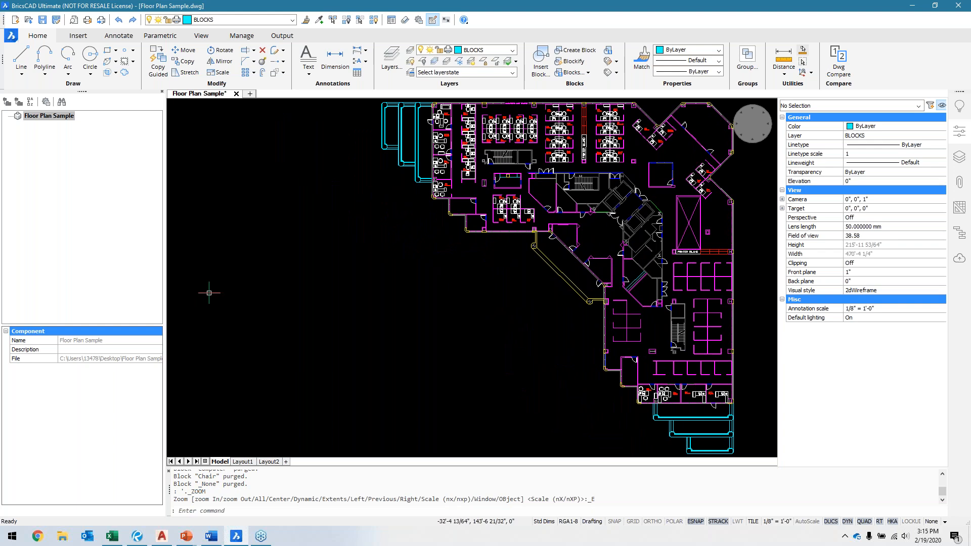
left_click(42, 21)
left_click(233, 94)
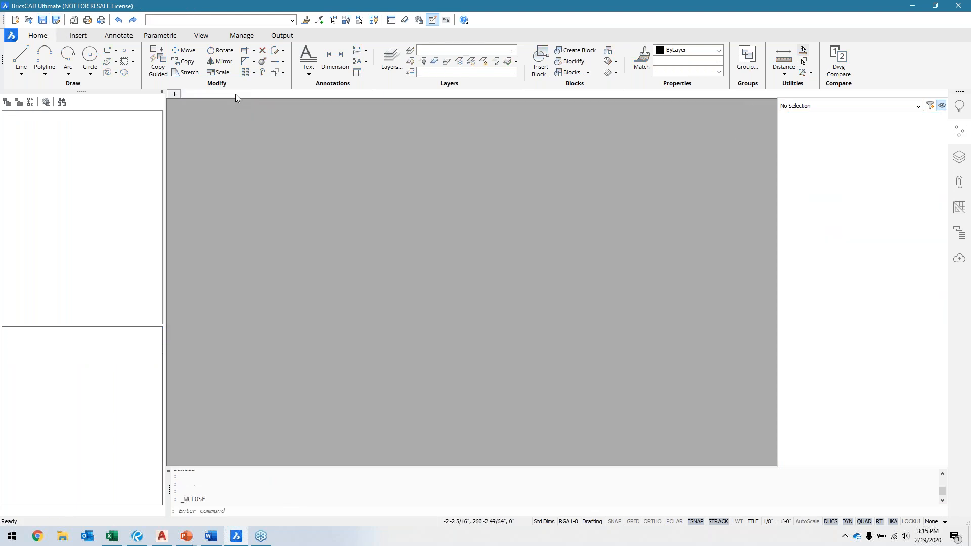
Step: Open the Floor Plan Sample drawing from the Mastering the Basics Part 1 folder and inspect a guest chair block in an office
left_click(28, 20)
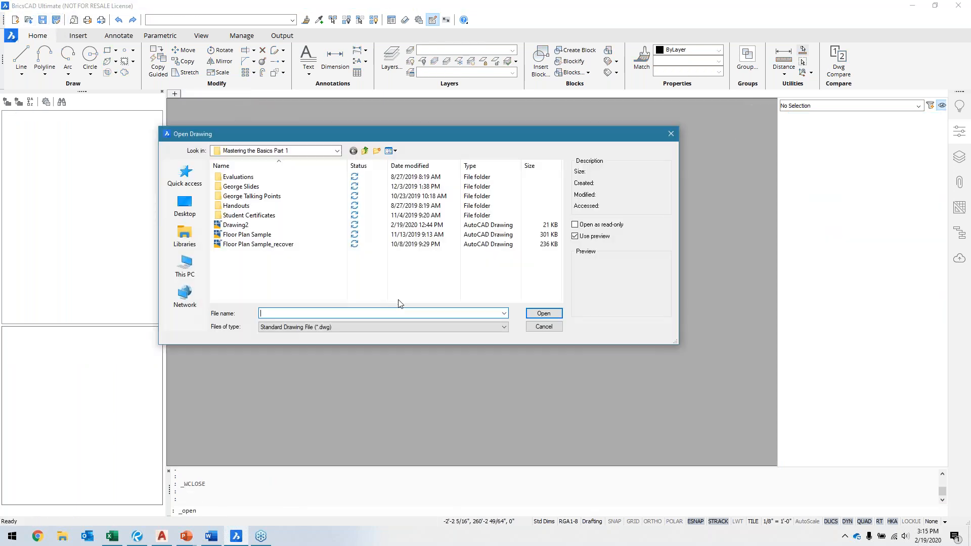
double_click(238, 235)
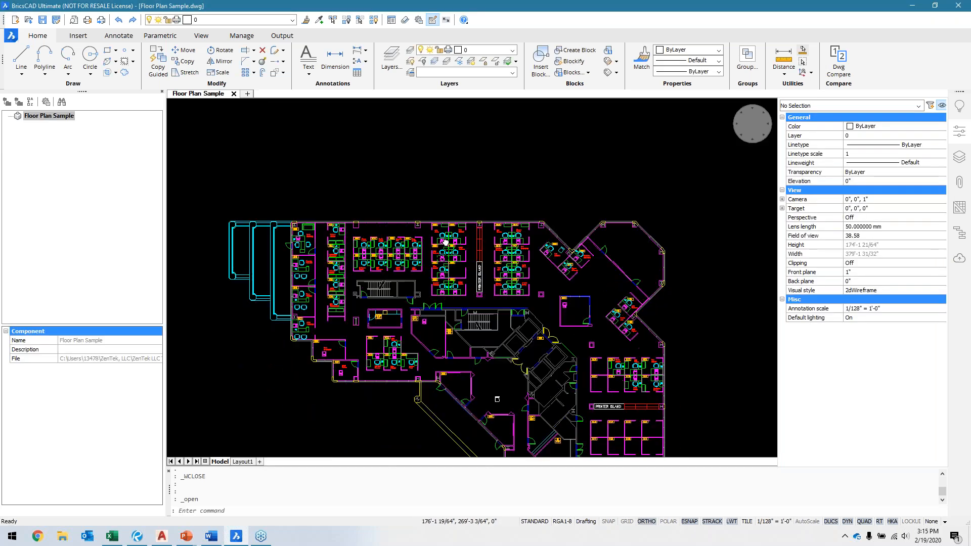
scroll(301, 256, "up", 5)
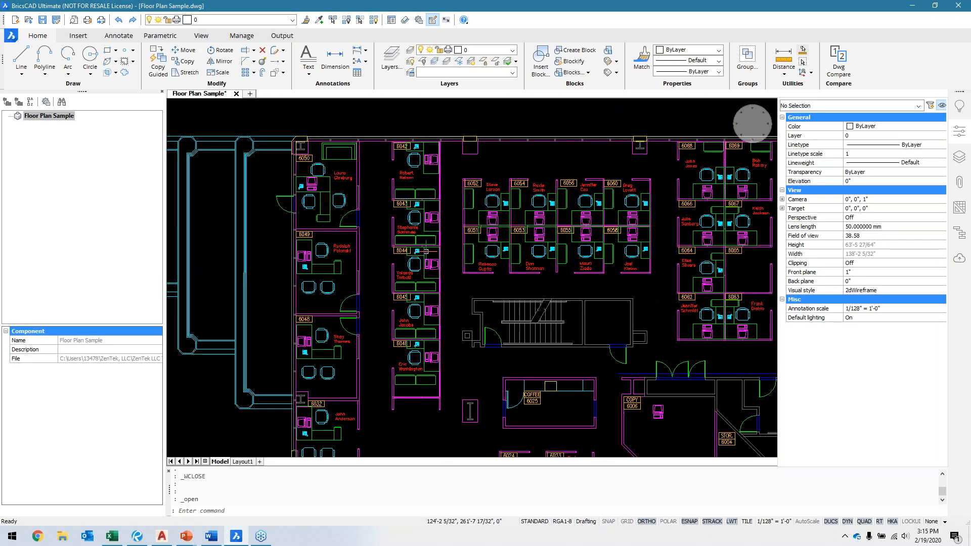
middle_click_drag(454, 293, 429, 254)
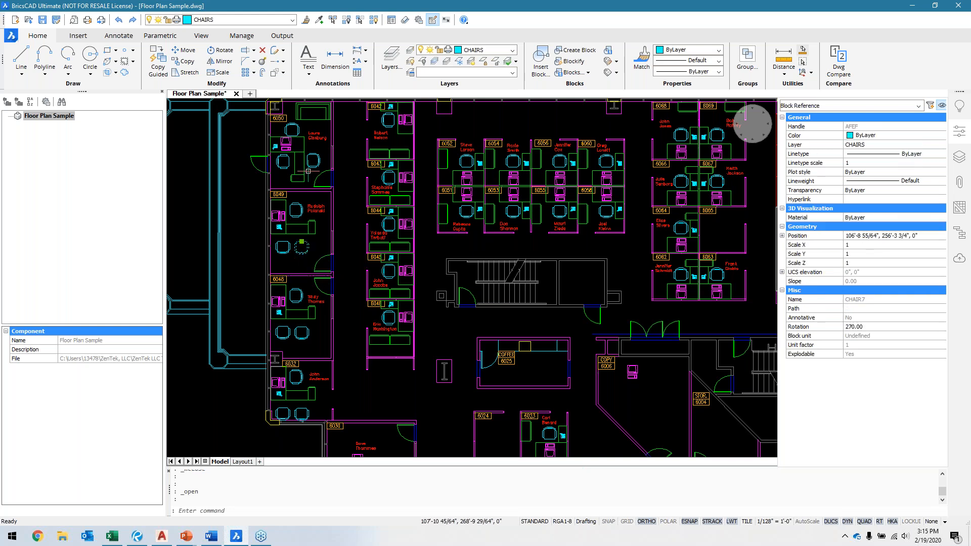
Step: Undo all recent changes in the opened floor plan, back to its state at opening
key("ctrl+z")
key("ctrl+z")
key("ctrl+z")
key("ctrl+z")
key("ctrl+z")
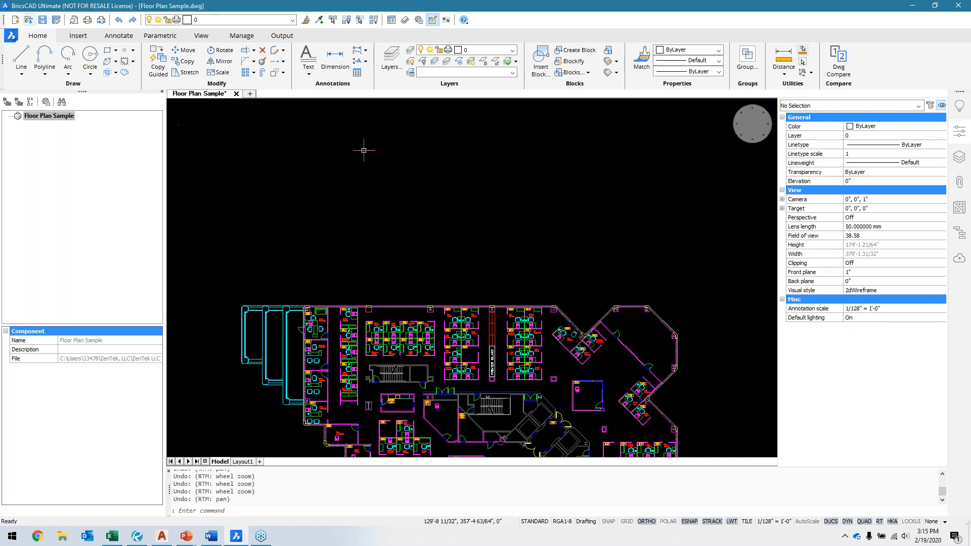
key("ctrl+z")
key("ctrl+z")
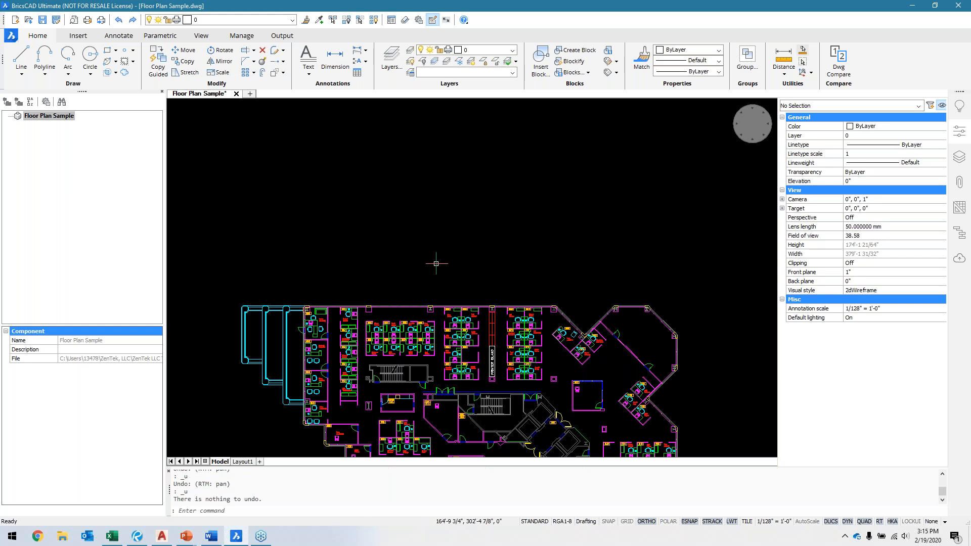
Step: Reopen the Floor Plan Sample drawing from the Mastering the Basics Part 1 folder and undo the last commands
key("ctrl+o")
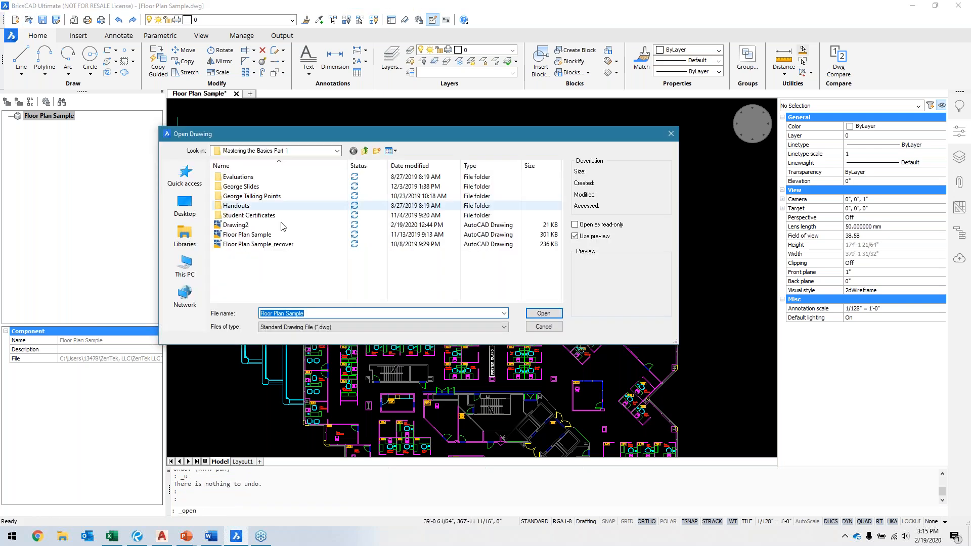
left_click(247, 226)
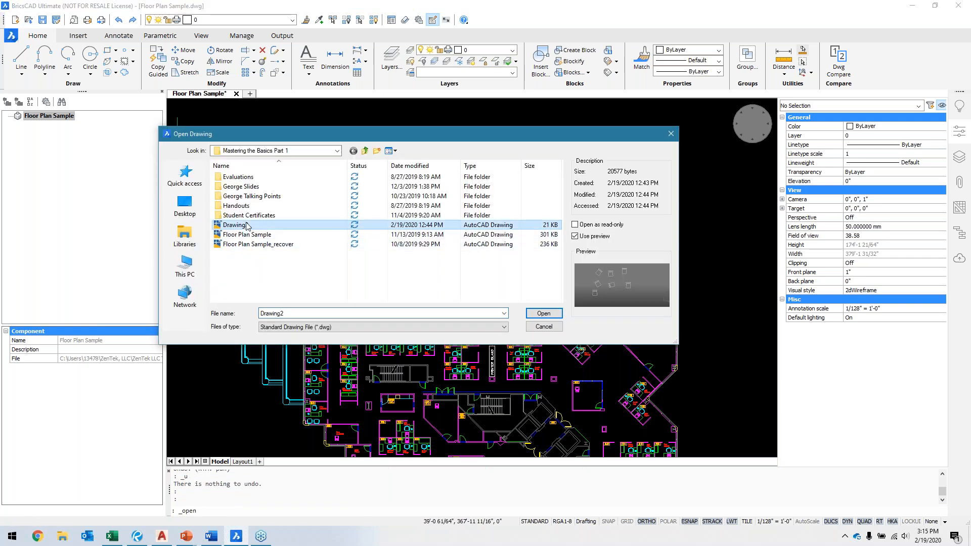
left_click(244, 235)
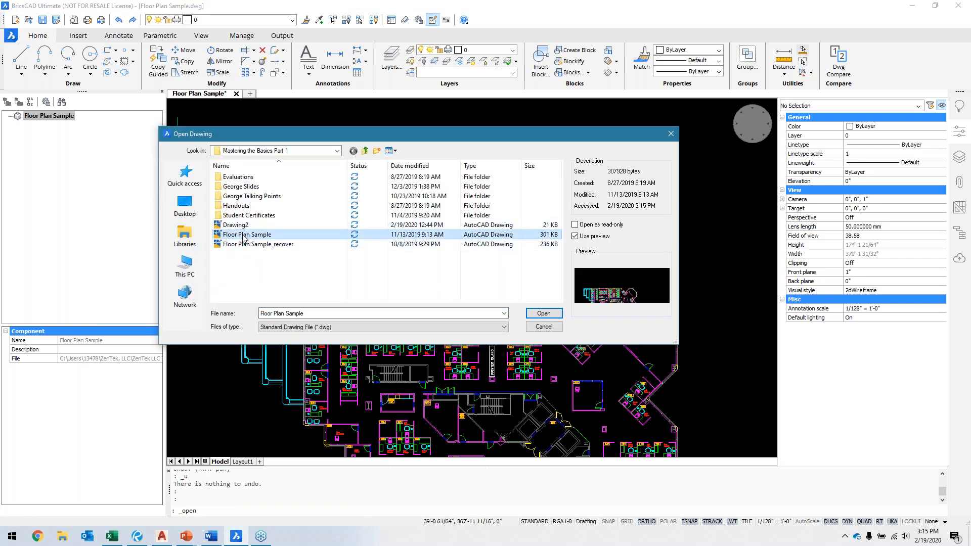
left_click(544, 313)
left_click(598, 271)
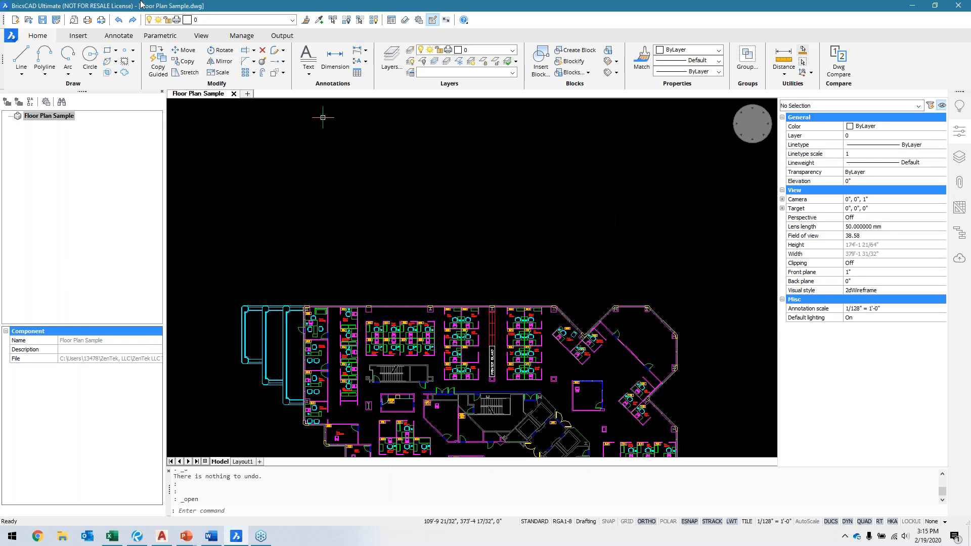
left_click(118, 21)
left_click(119, 21)
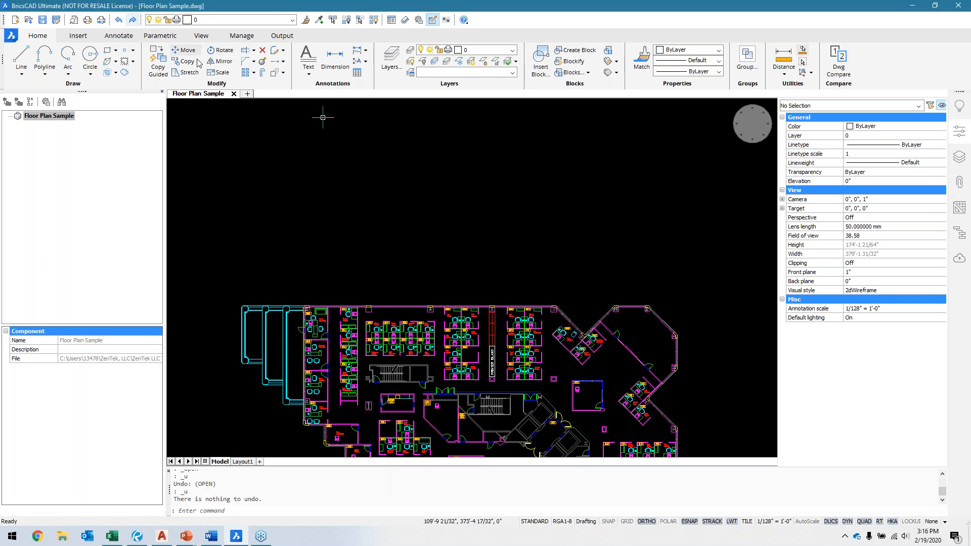
Step: Close and reopen the Floor Plan Sample drawing from the Mastering the Basics Part 1 folder, and review its block definitions
left_click(234, 94)
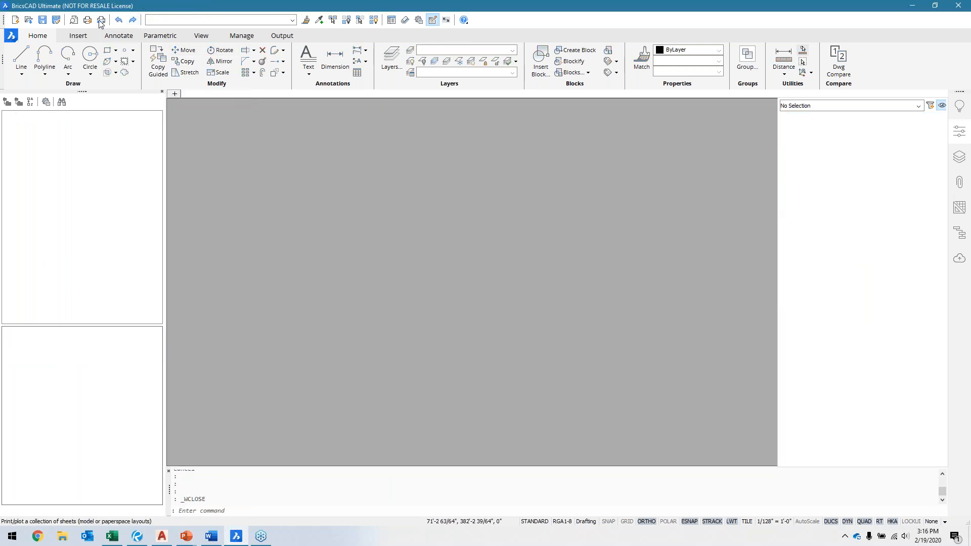
left_click(29, 20)
left_click(671, 134)
left_click(10, 36)
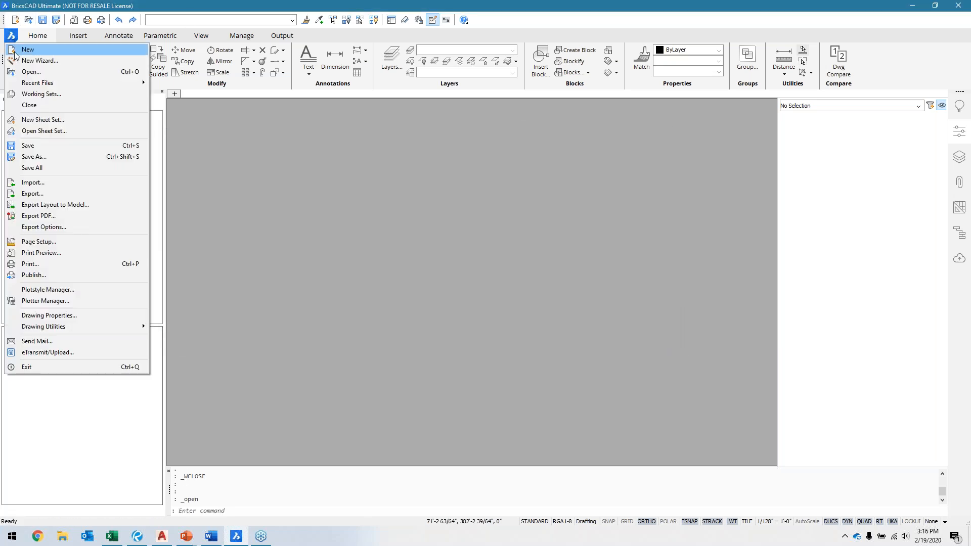
left_click(32, 72)
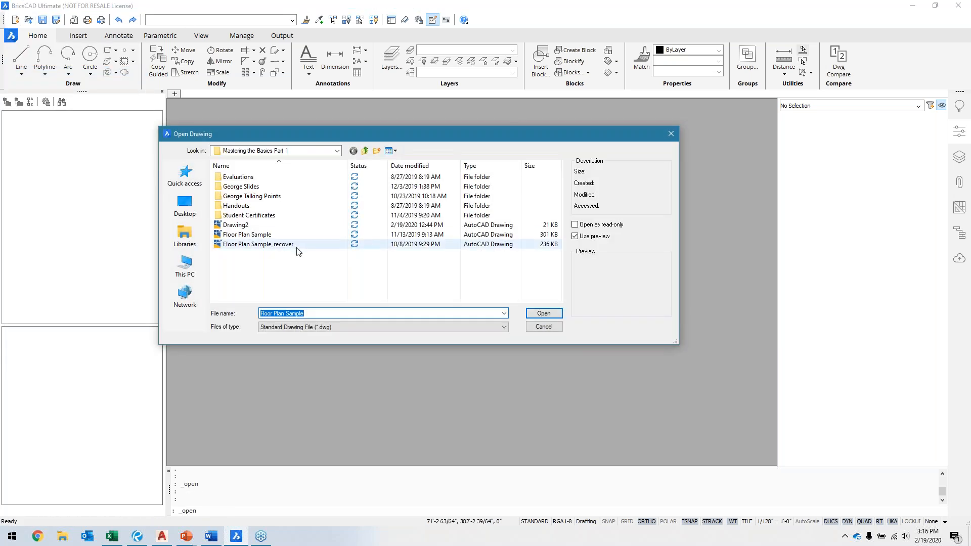
double_click(274, 237)
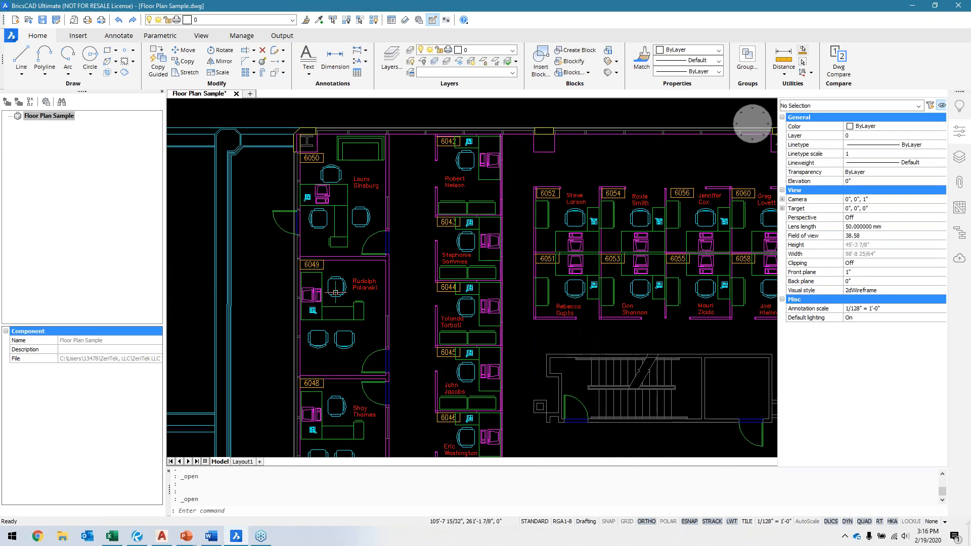
left_click(571, 73)
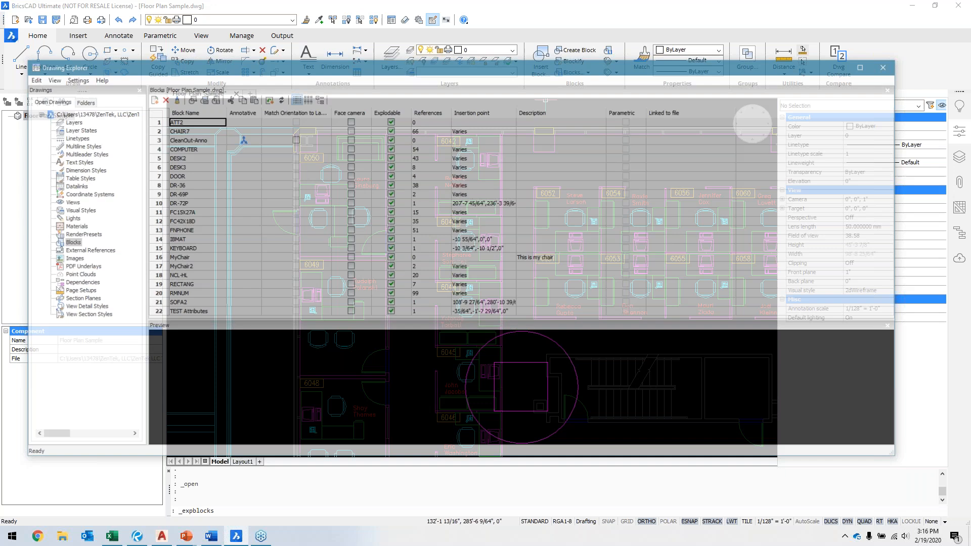
left_click(889, 66)
Step: Select the entire floor plan and explode it one level
scroll(497, 257, "down", 3)
scroll(496, 257, "down", 5)
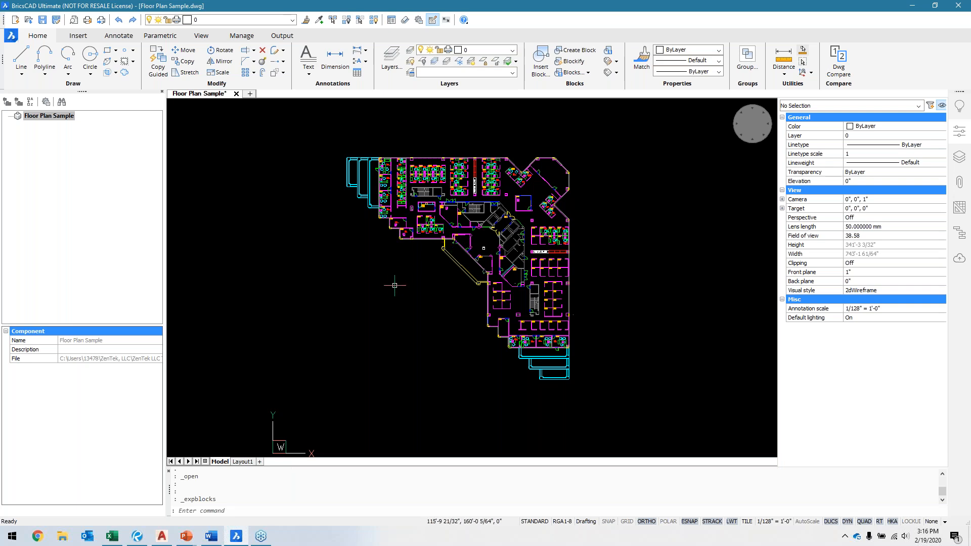
middle_click_drag(392, 284, 394, 305)
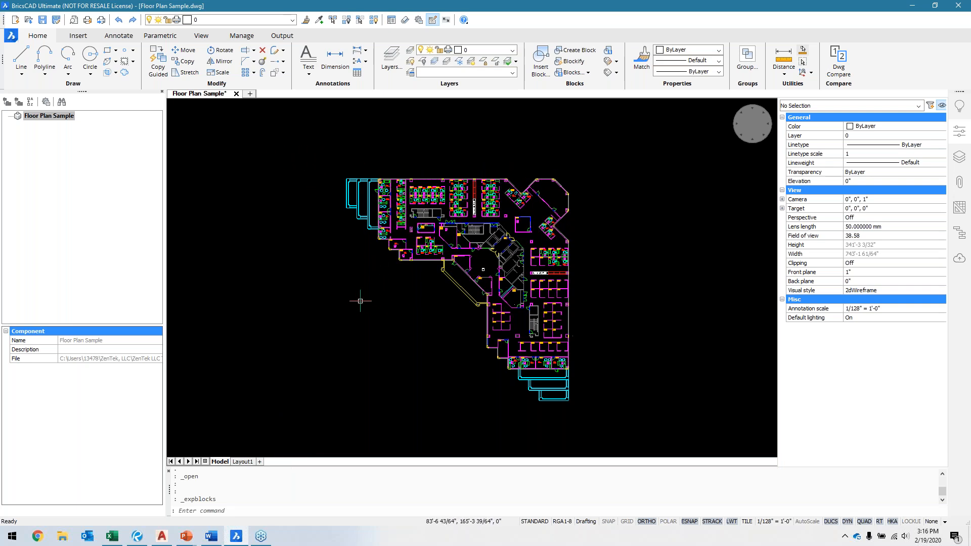
left_click(299, 144)
left_click(625, 427)
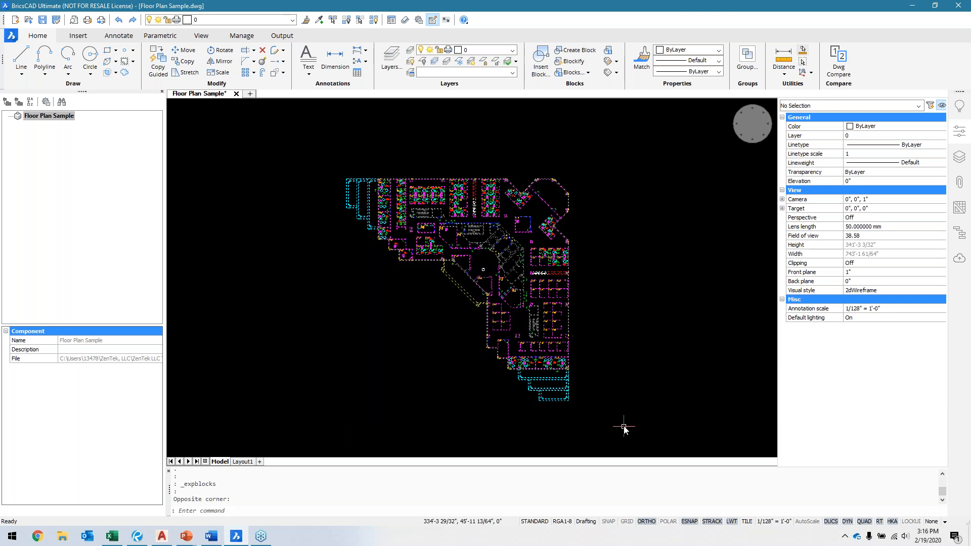
left_click(264, 64)
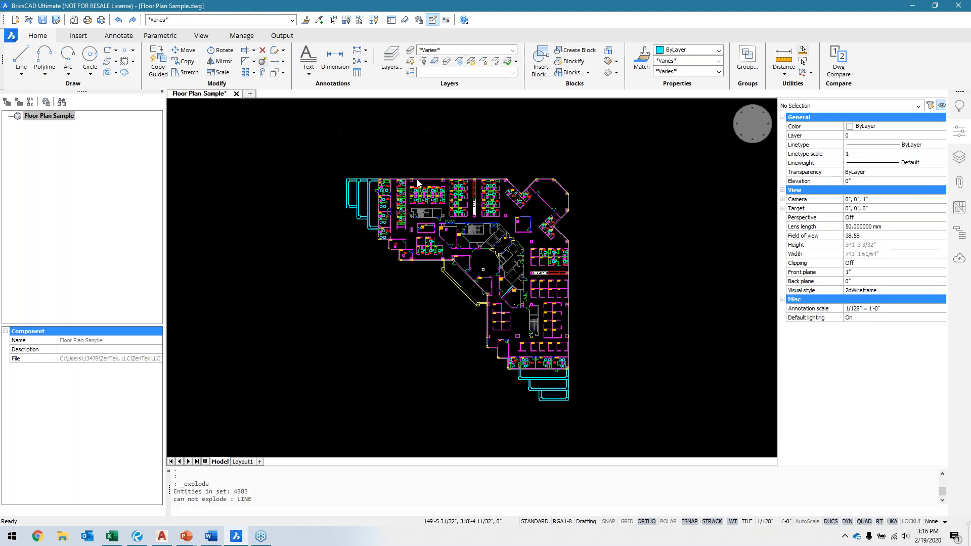
Step: Purge all block definitions from ATT2 through TEST Attributes in the Drawing Explorer and close it
left_click(567, 74)
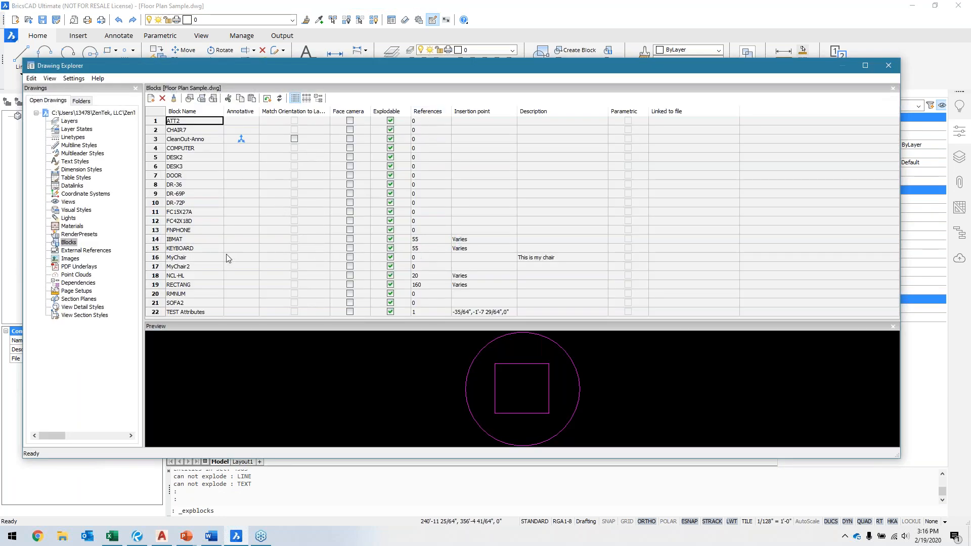
left_click(198, 313)
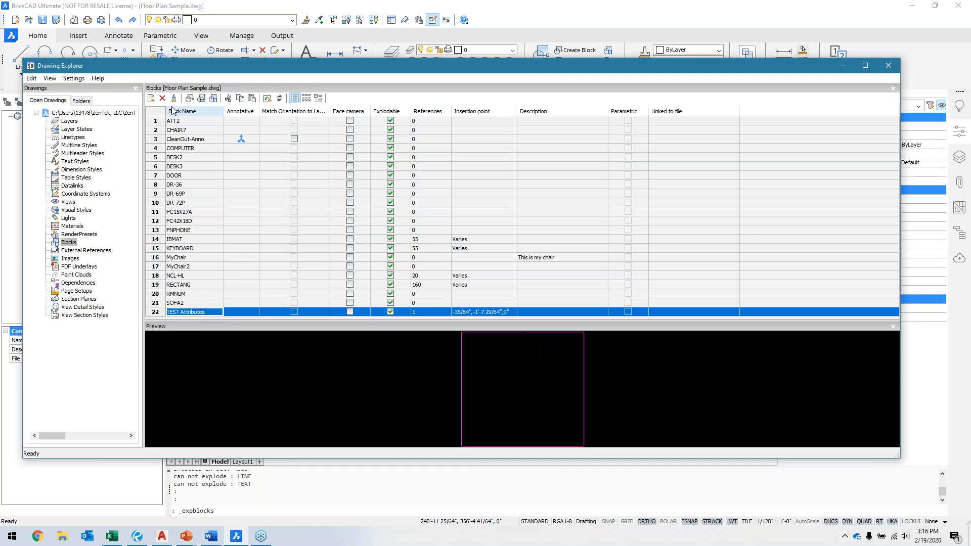
left_click(201, 122, "shift")
right_click(198, 121)
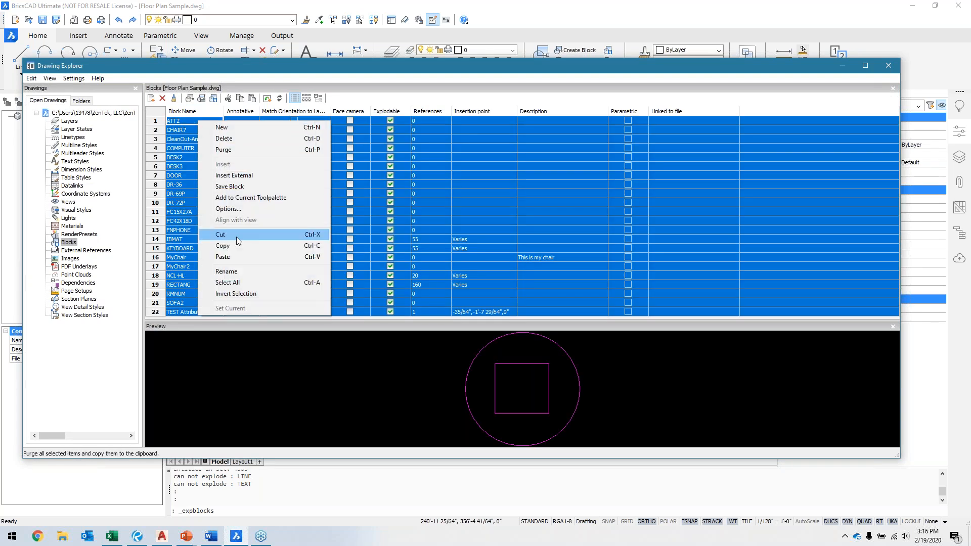
left_click(232, 150)
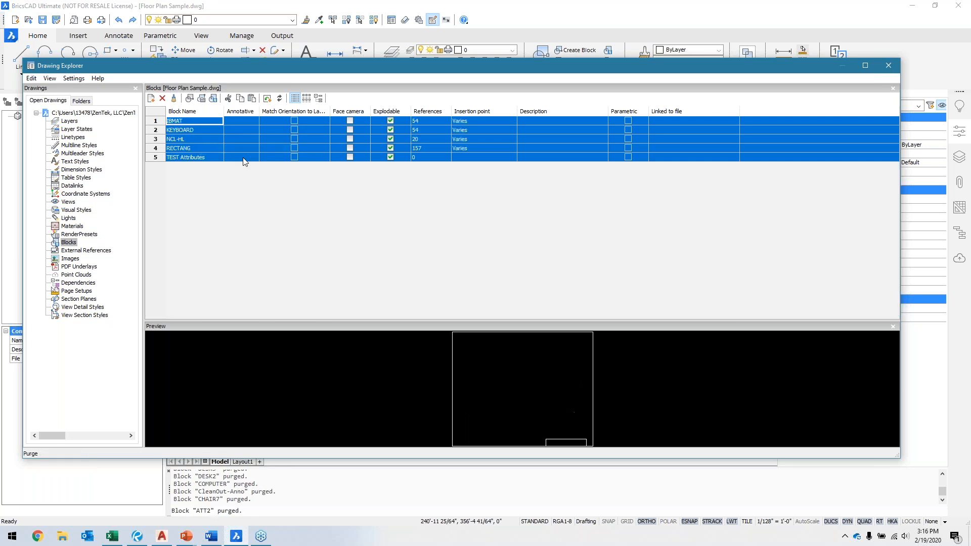
left_click(888, 65)
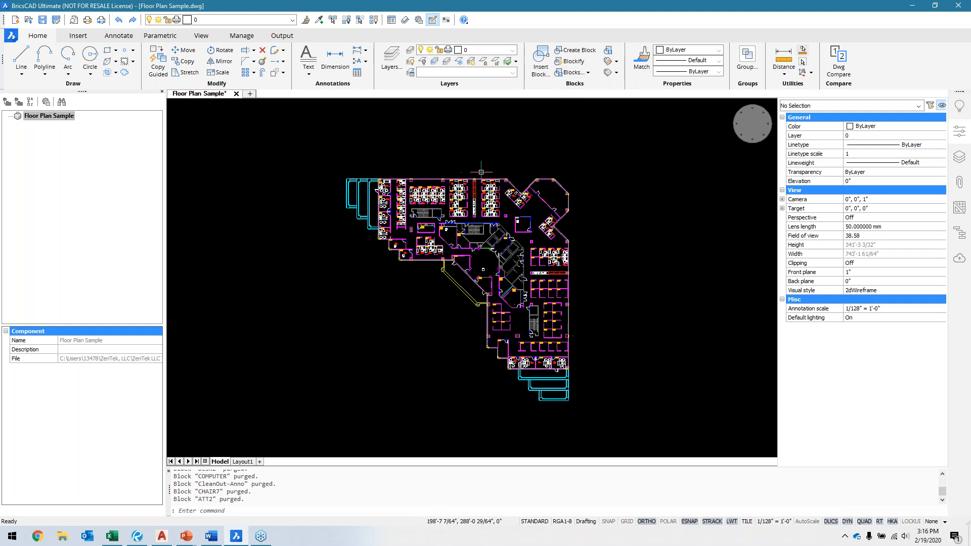
Step: Run Blockify on the linework of the guest chair nearer the door in an office, searching the entire drawing for matches
scroll(418, 239, "up", 5)
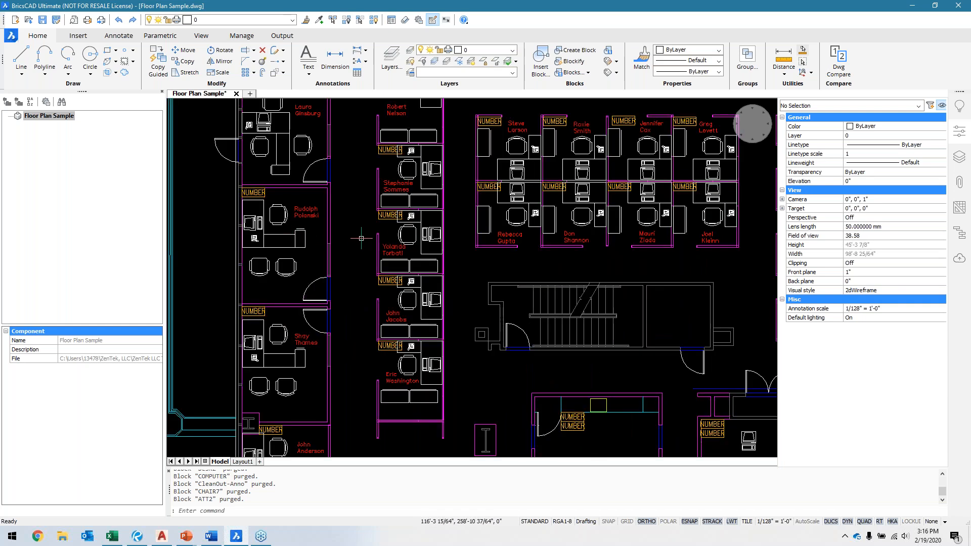
middle_click_drag(361, 248, 416, 249)
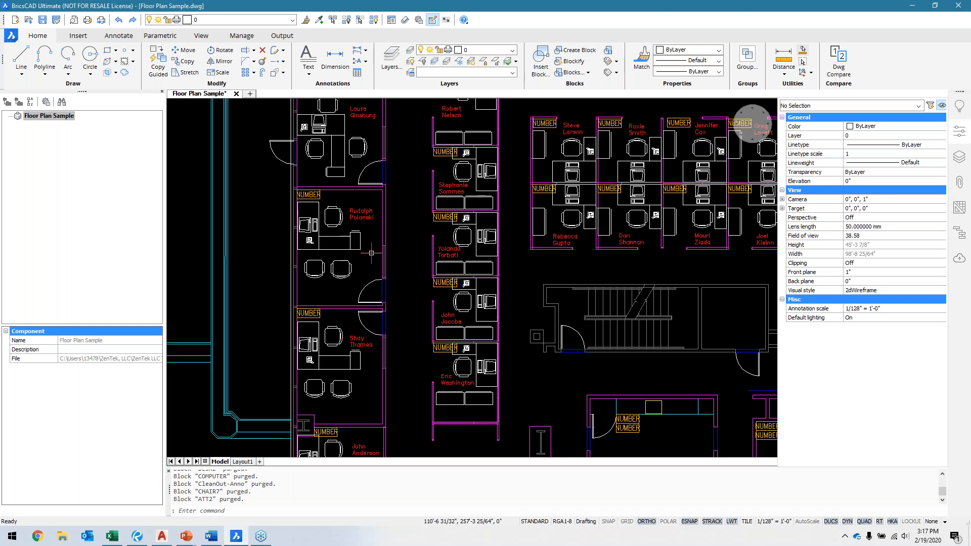
scroll(374, 260, "up", 2)
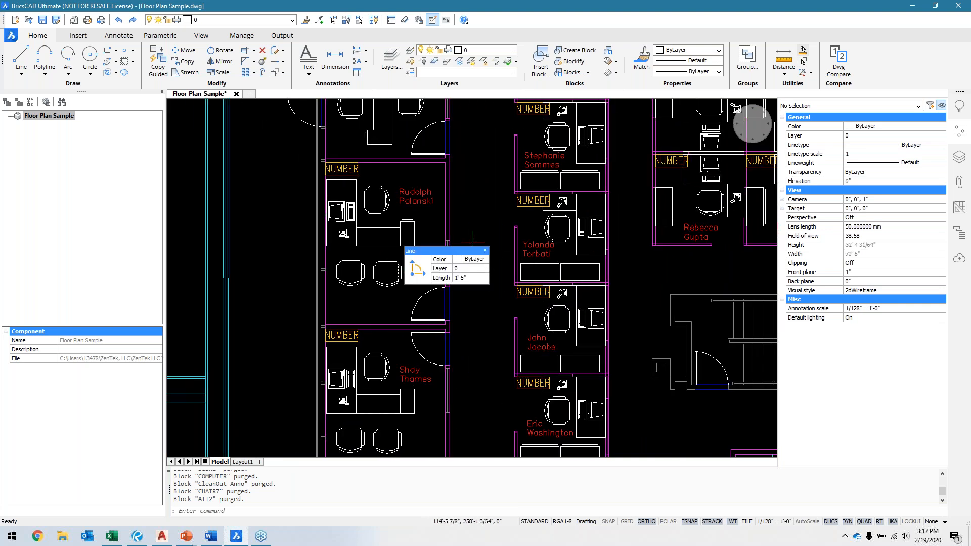
scroll(489, 234, "up", 4)
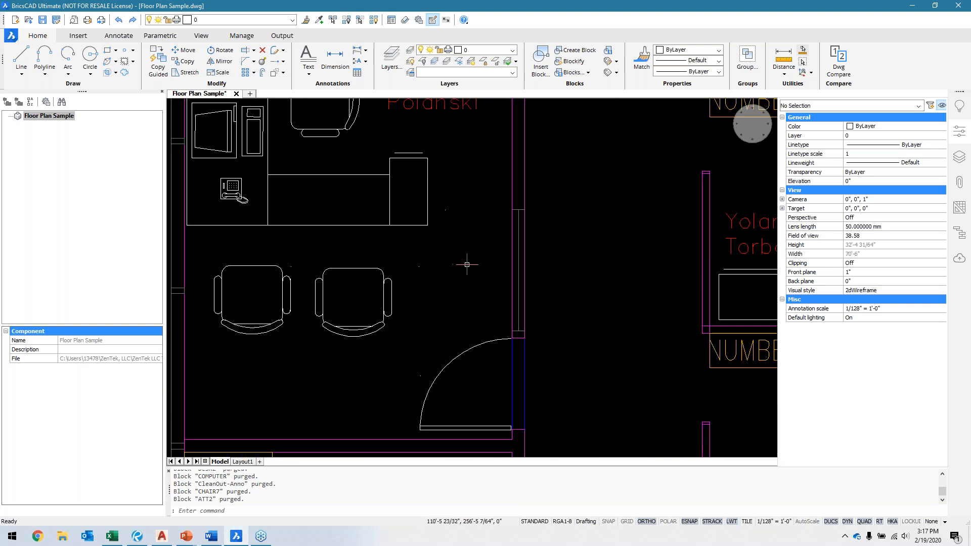
type("o")
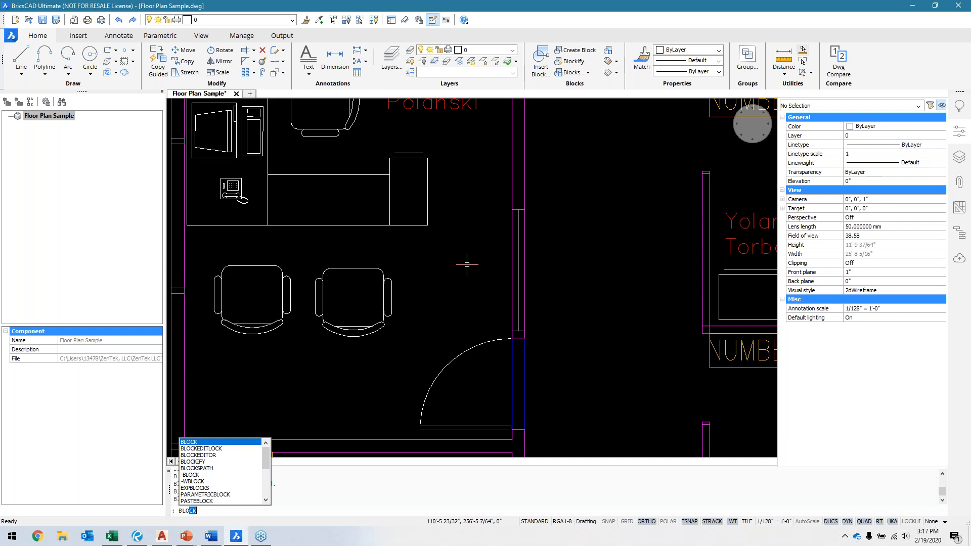
type("oc")
key("BackSpace")
type("IFY")
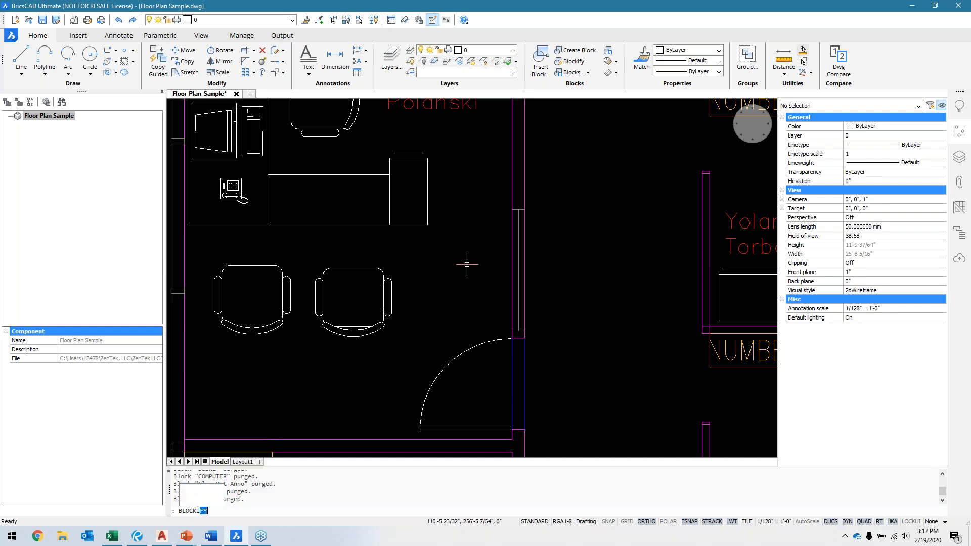
key("Return")
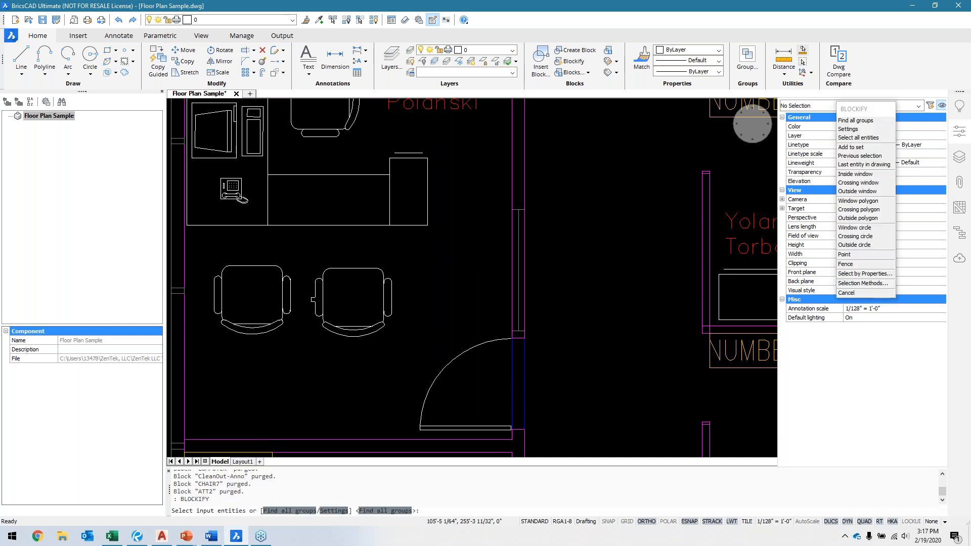
left_click(307, 255)
left_click(414, 342)
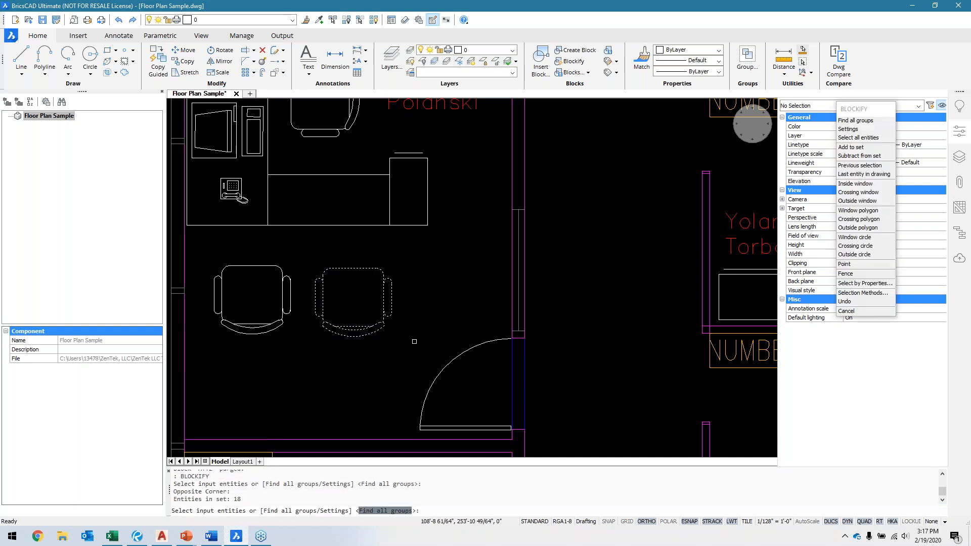
key("Return")
key("Return")
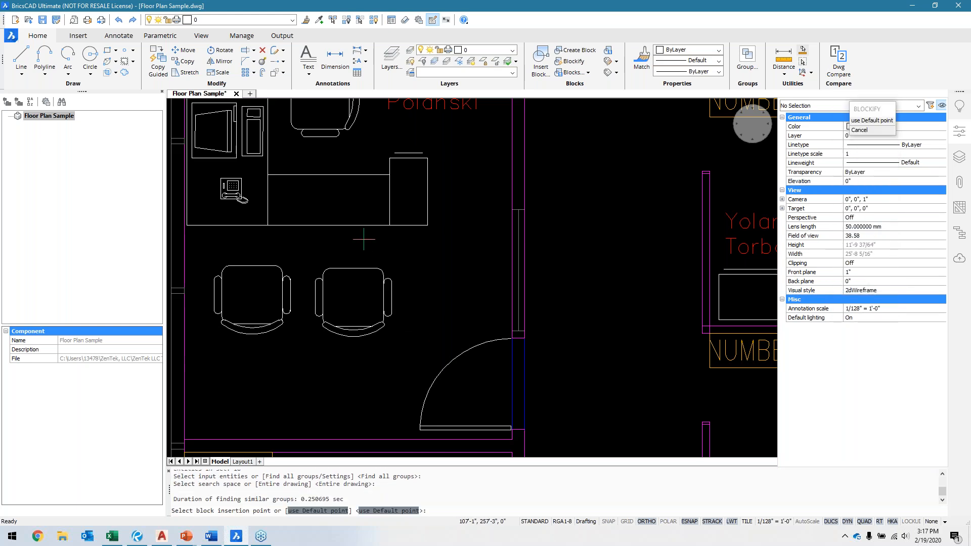
Step: Set the block's insertion point at the midpoint of the chair's desk-side edge, name it Chair, and select the resulting block
left_click(356, 268)
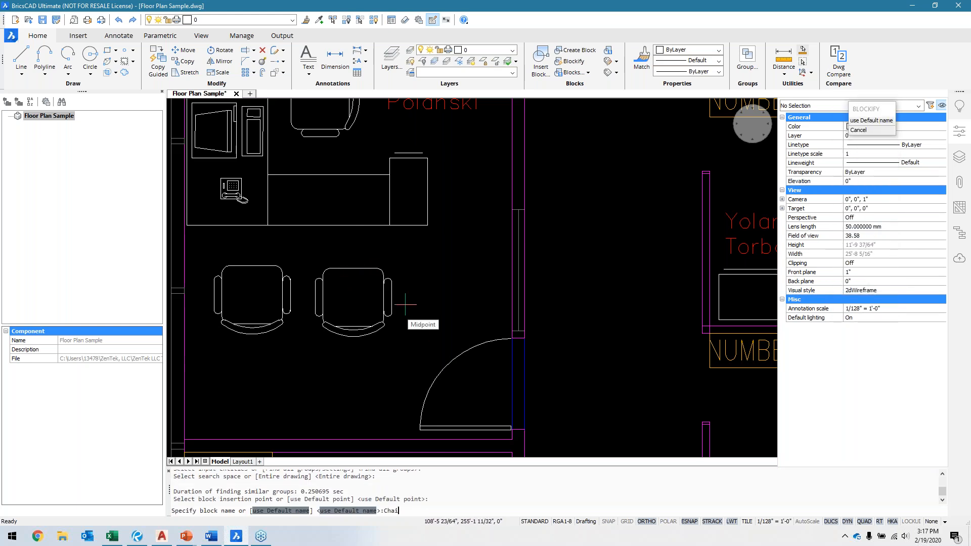
key("Return")
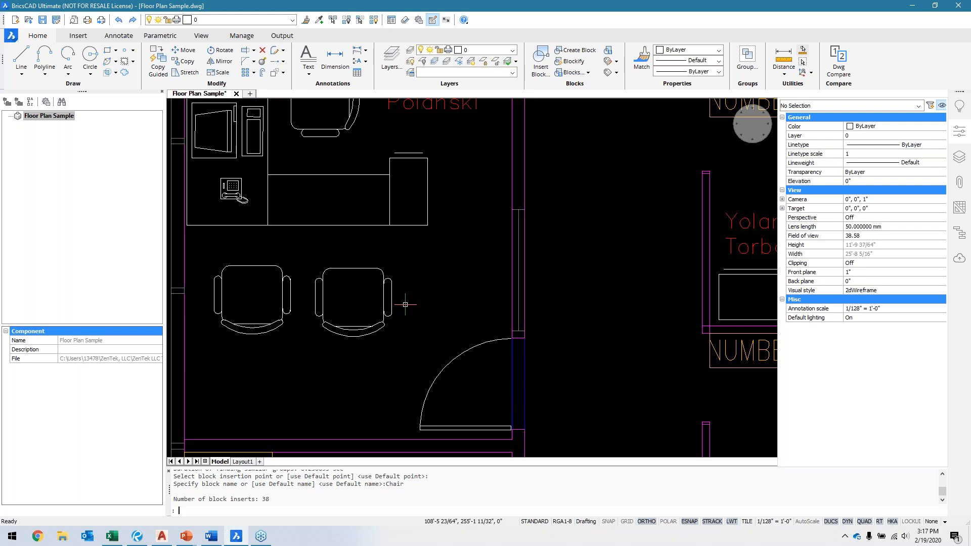
scroll(405, 305, "down", 3)
left_click(382, 275)
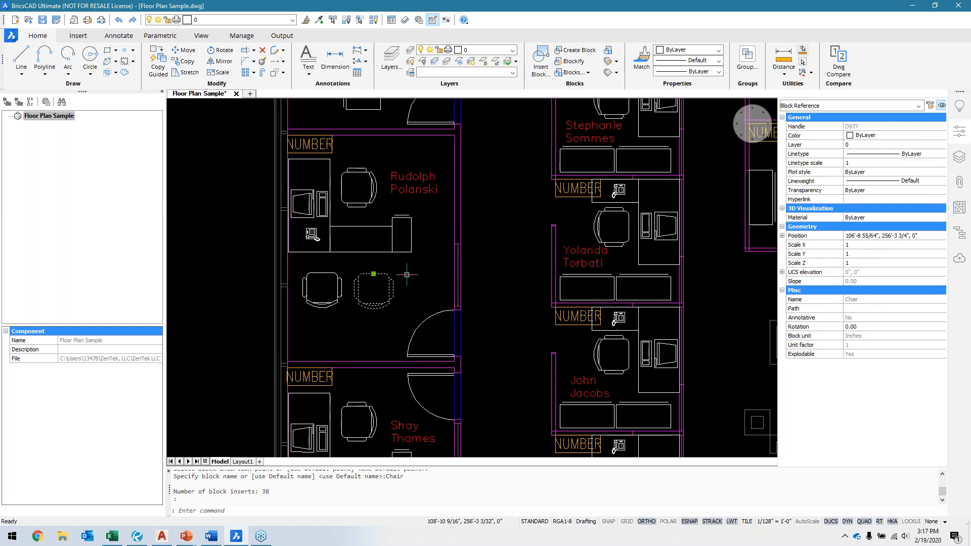
Step: Examine the desk, computer, phone and desk chair linework in the same office
scroll(466, 257, "down", 2)
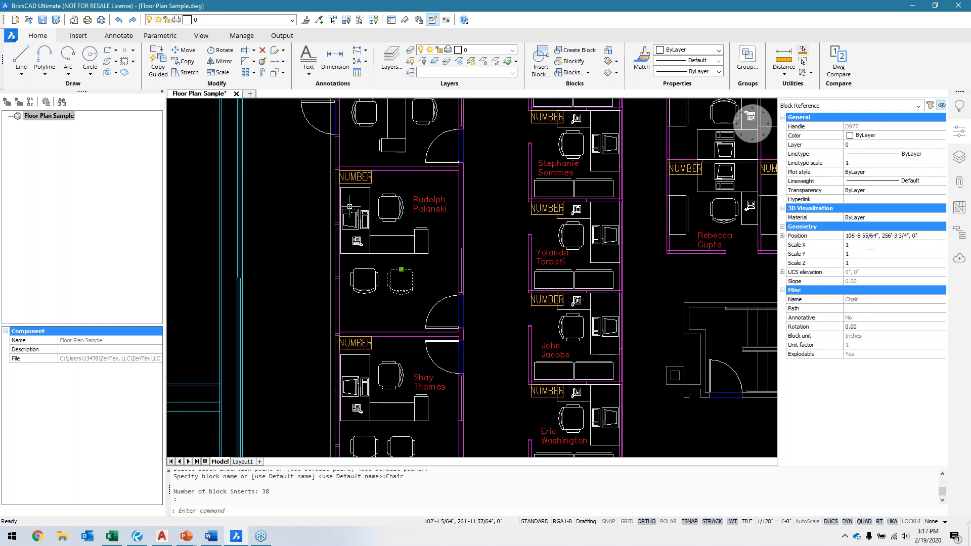
scroll(349, 207, "up", 5)
mouse_move(404, 214)
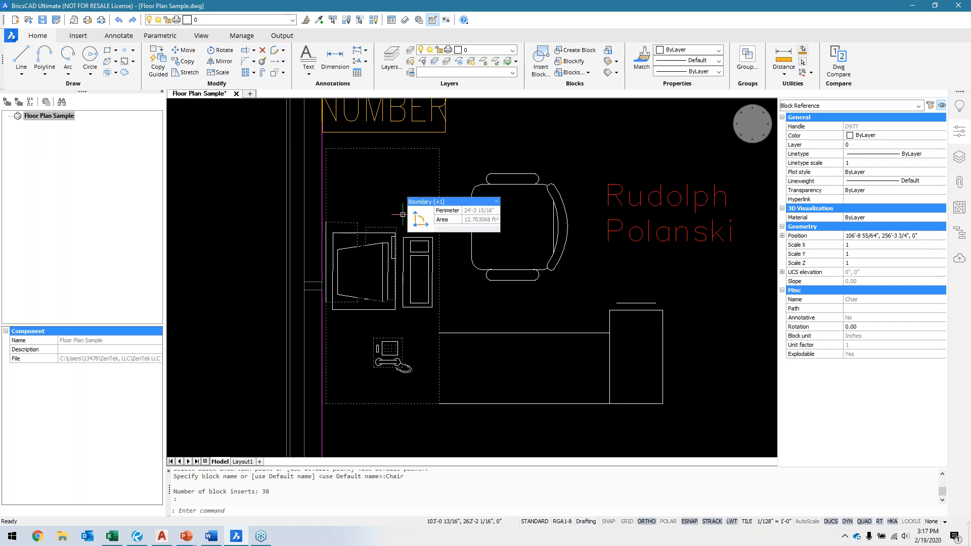
middle_click_drag(553, 284, 516, 332)
middle_click_drag(494, 367, 488, 305)
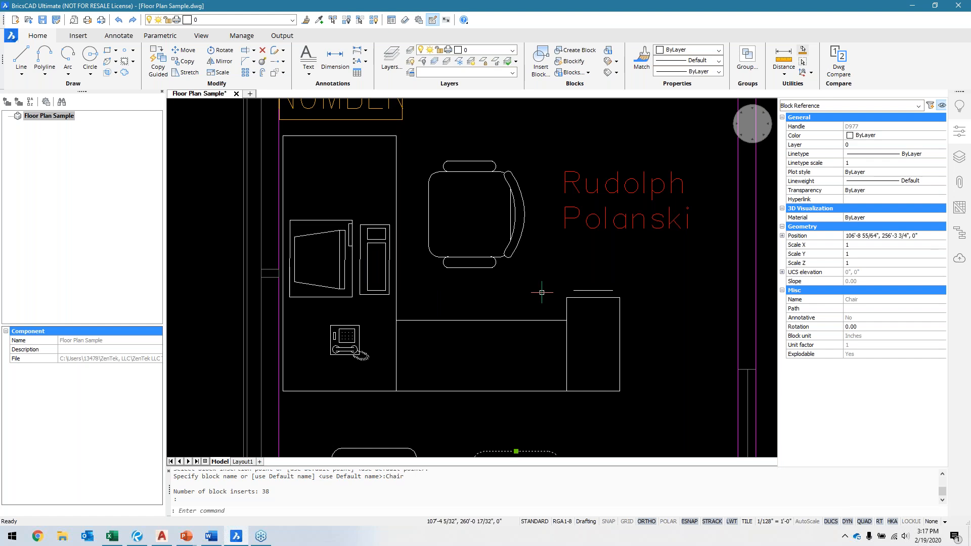
middle_click_drag(542, 291, 513, 299)
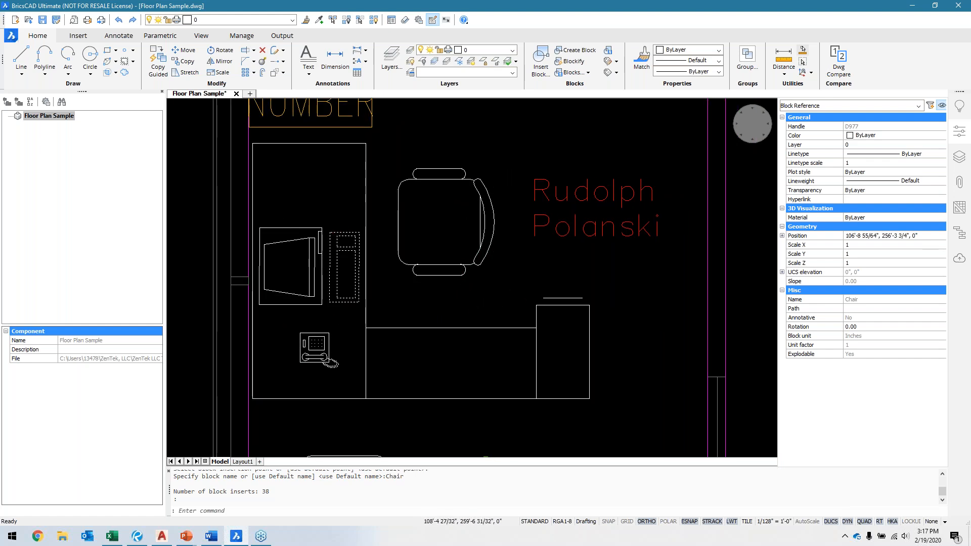
middle_click_drag(534, 298, 527, 335)
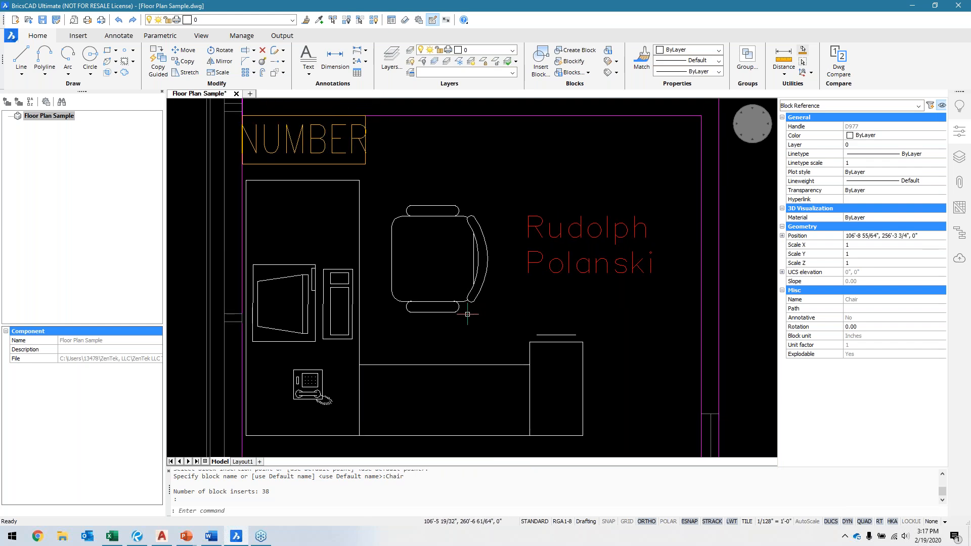
middle_click_drag(443, 353, 449, 317)
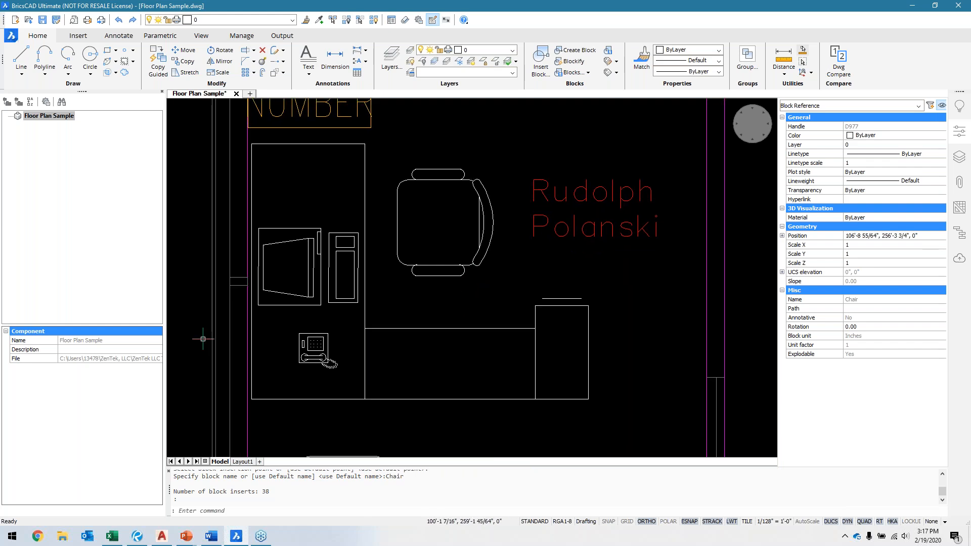
key("alt+Tab")
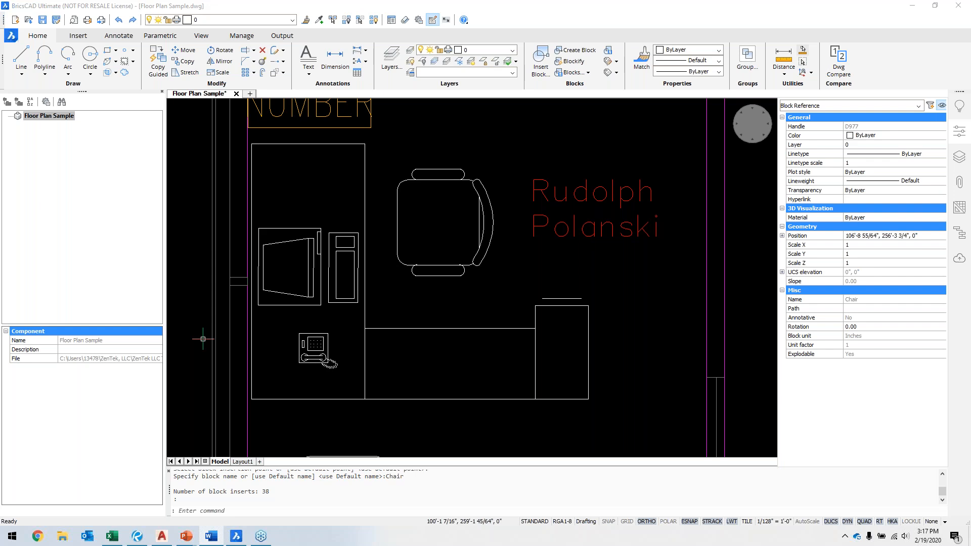
middle_click_drag(396, 317, 397, 353)
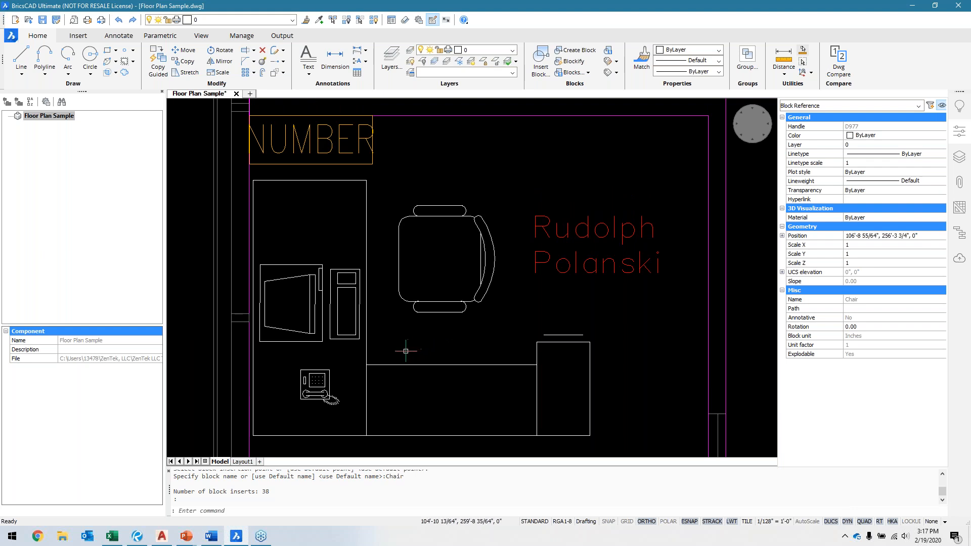
middle_click_drag(405, 351, 420, 345)
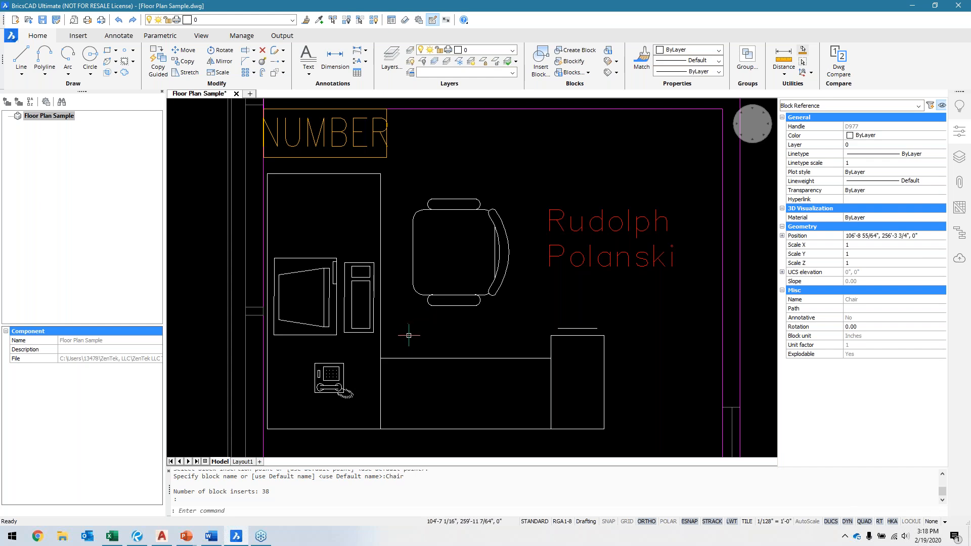
Step: Clear the chair selection and examine the phone linework on the same office's desk
middle_click_drag(406, 332, 405, 293)
scroll(302, 327, "up", 3)
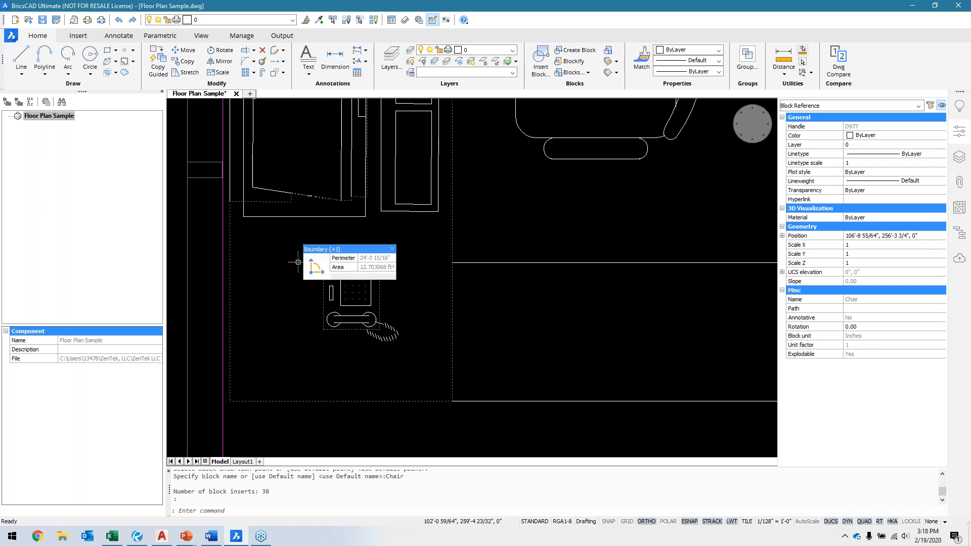
key("Escape")
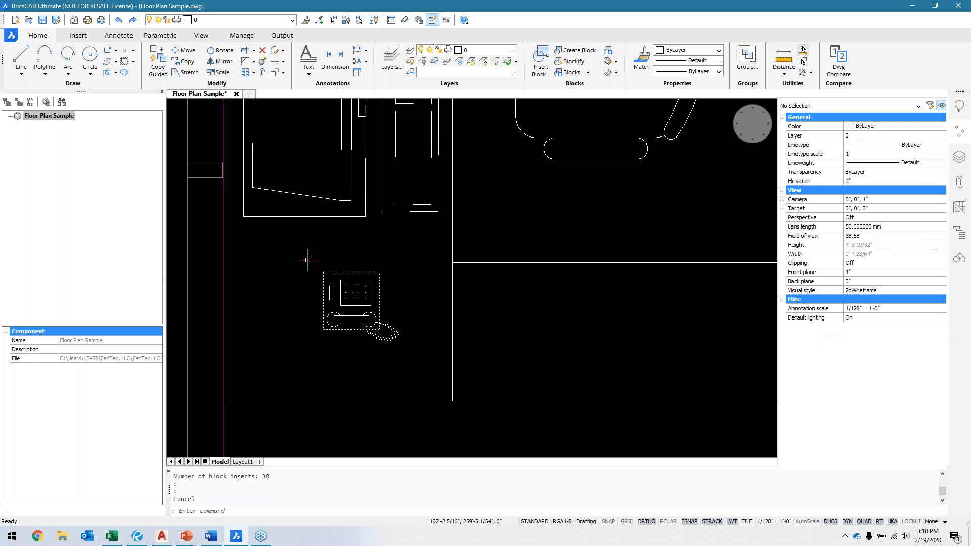
mouse_move(376, 322)
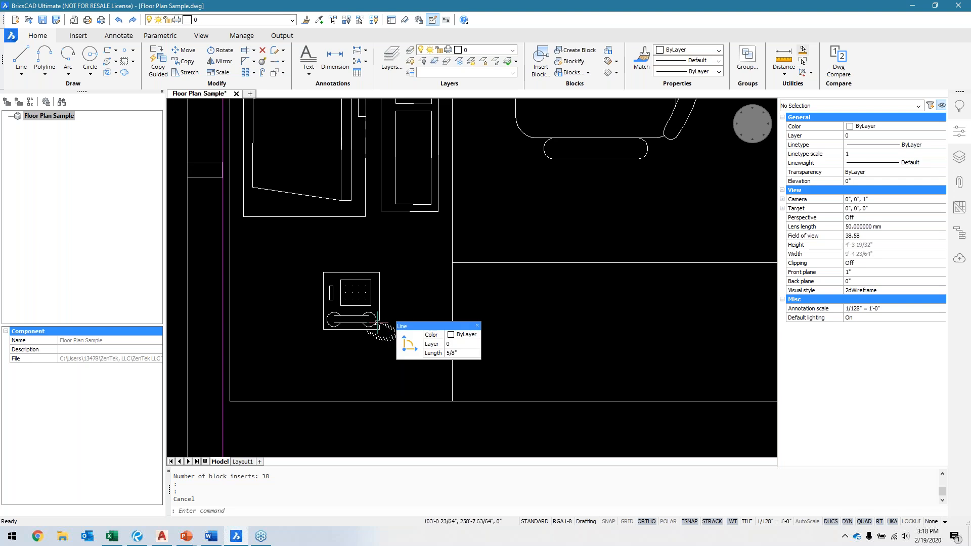
left_click(322, 276)
key("Escape")
scroll(322, 277, "down", 4)
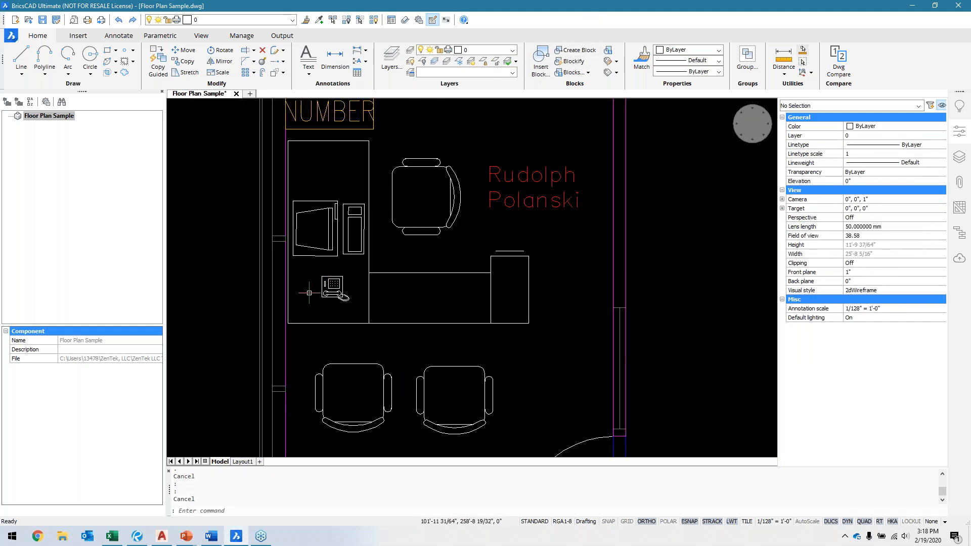
Step: Review the block list in the Drawing Explorer, close it, and check the properties of the office's desk chair block
left_click(573, 72)
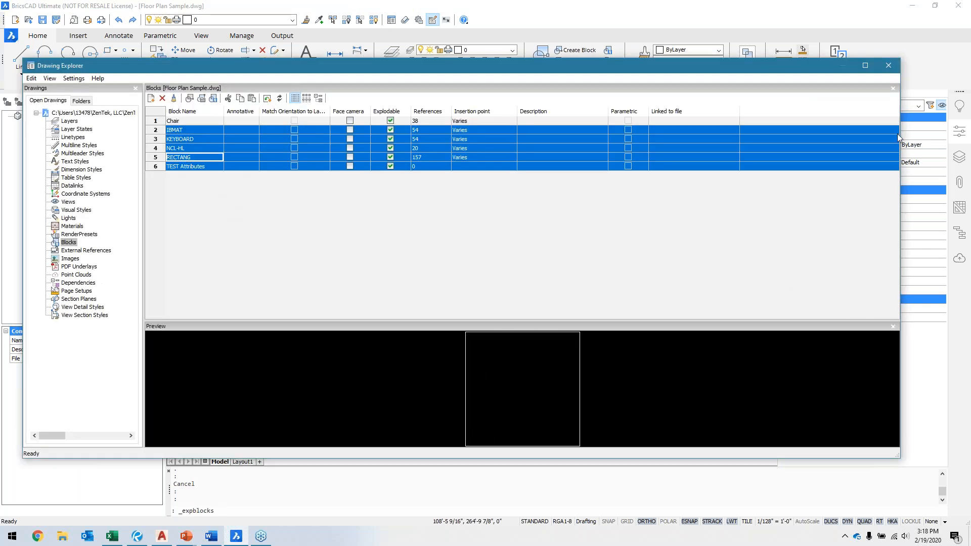
left_click(889, 65)
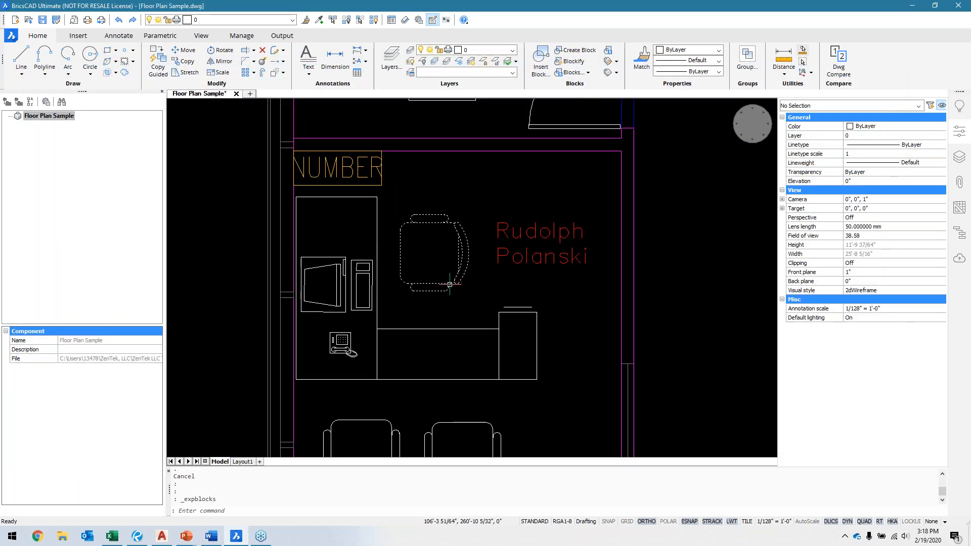
left_click(448, 276)
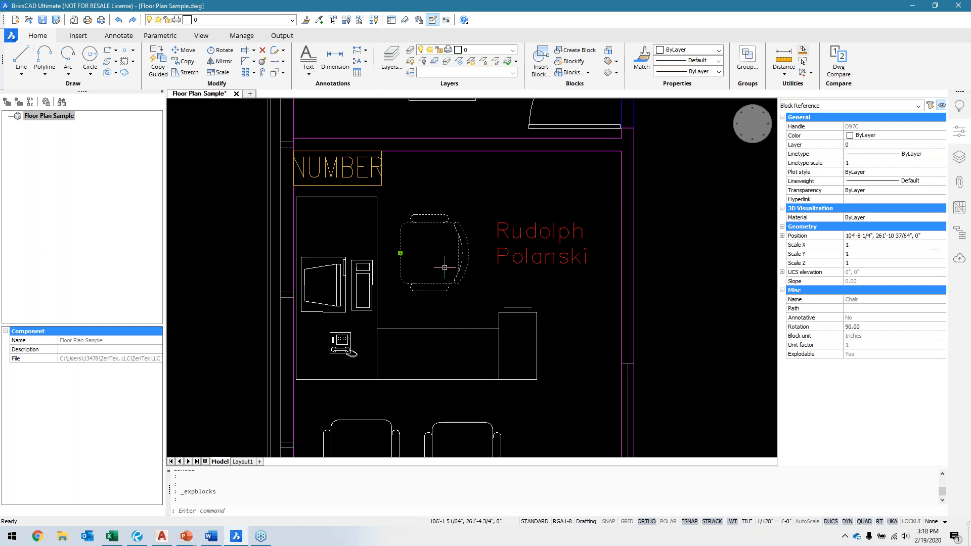
key("Escape")
scroll(449, 273, "down", 2)
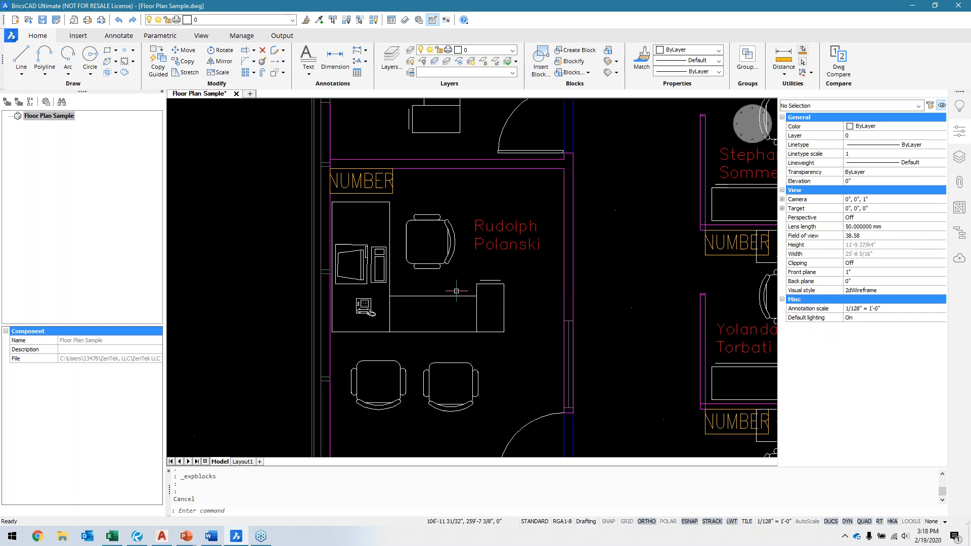
Step: Copy the desk chair block and paste it into the empty area above the floor plan
scroll(448, 273, "up", 2)
left_click(378, 170)
left_click(460, 273)
key("ctrl+c")
scroll(384, 183, "down", 3)
key("ctrl+v")
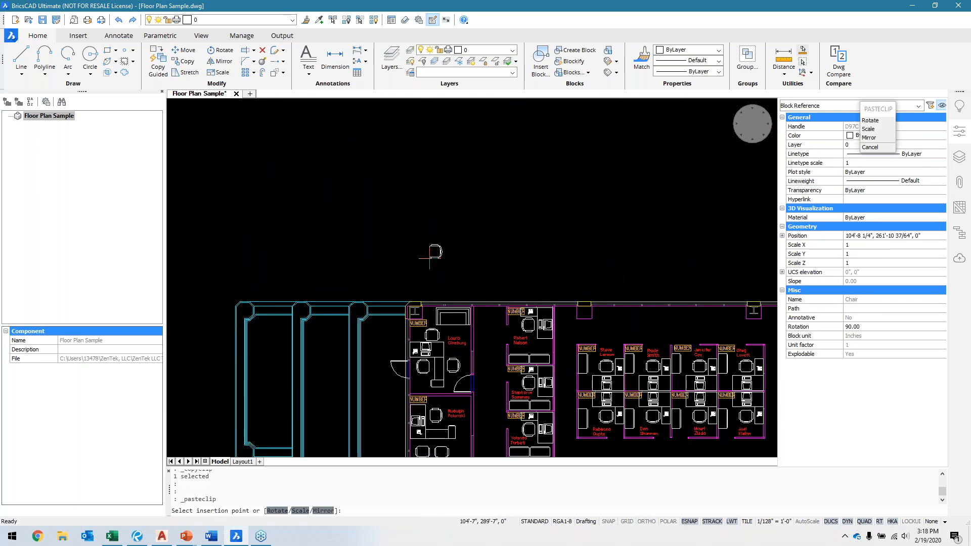
scroll(450, 258, "up", 4)
middle_click_drag(487, 277, 476, 291)
Step: Copy the pasted chair and place a second copy beside it above the floor plan
left_click(366, 202)
left_click(485, 302)
key("ctrl+c")
key("ctrl+v")
left_click(527, 252)
Step: Make the Chair block annotative in the Drawing Explorer and close it
left_click(572, 73)
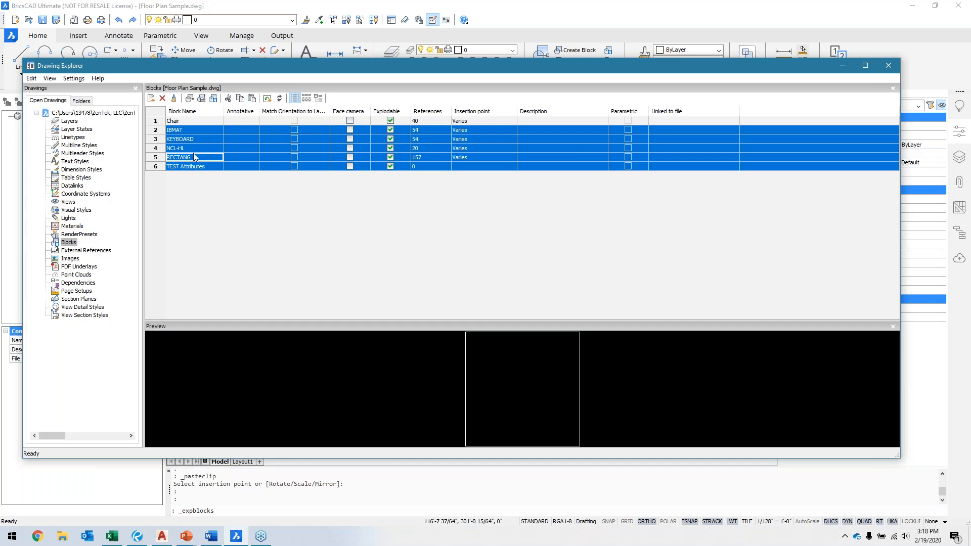
left_click(201, 121)
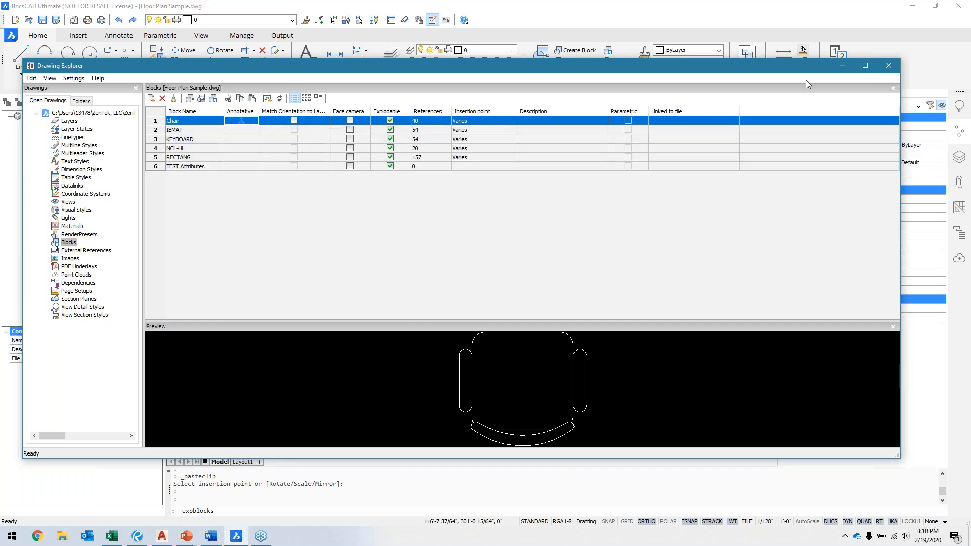
left_click(889, 65)
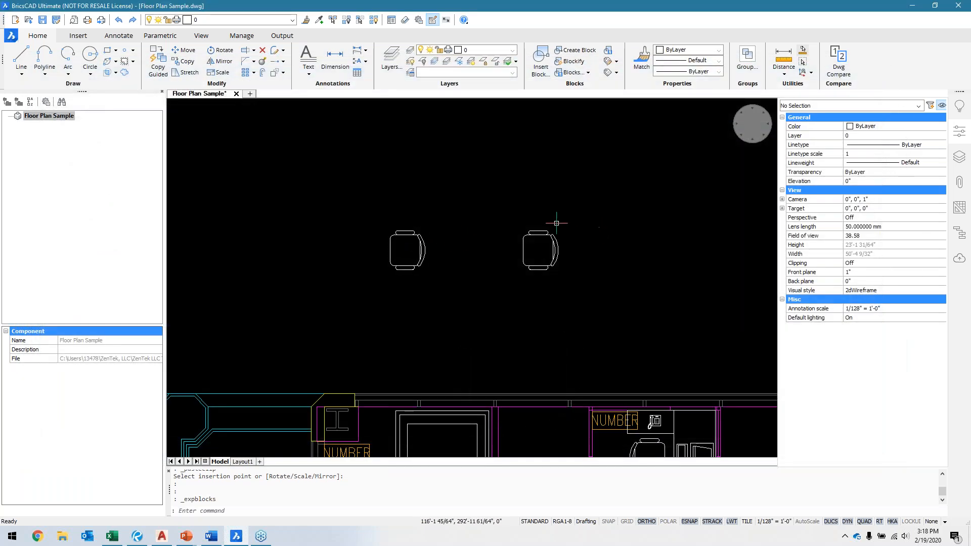
Step: Explode the second chair copy above the floor plan and clear the selection
left_click(496, 203)
left_click(620, 298)
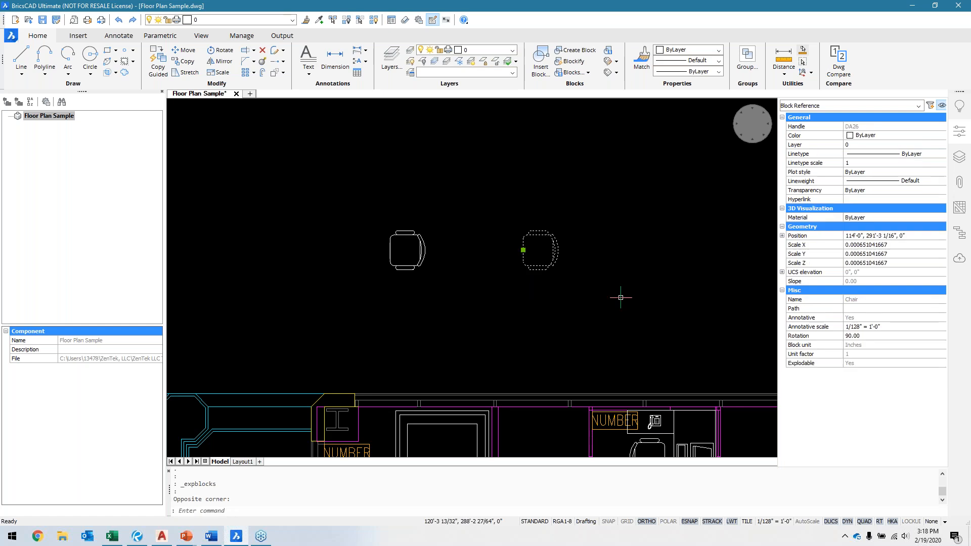
left_click(262, 63)
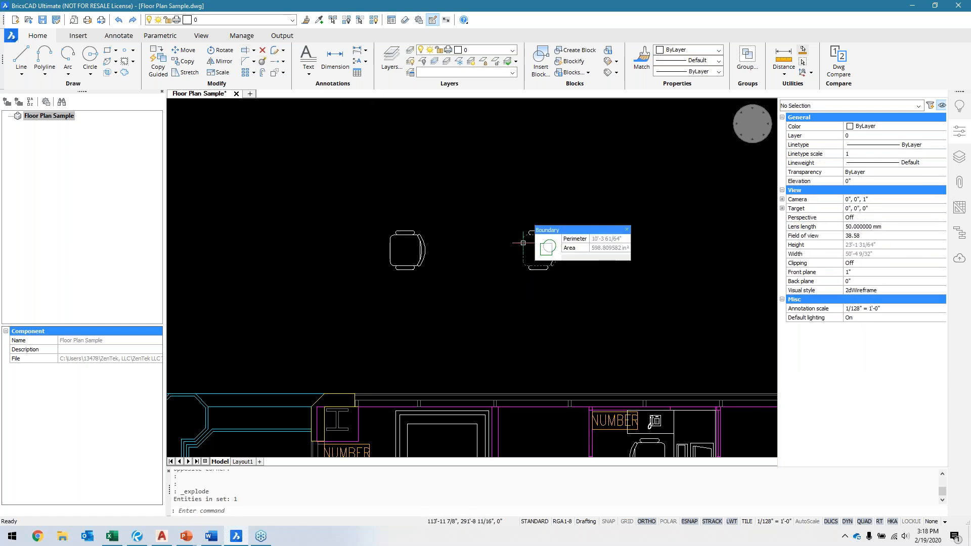
key("Escape")
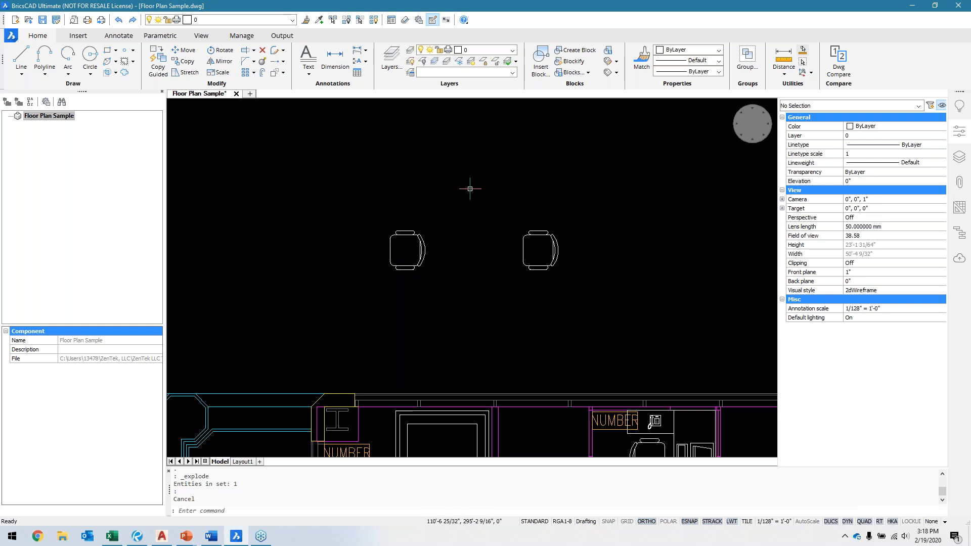
Step: Run Blockify on the exploded chair's linework over the entire drawing with the default insertion point, and check the resulting block's properties
middle_click_drag(629, 301, 610, 302)
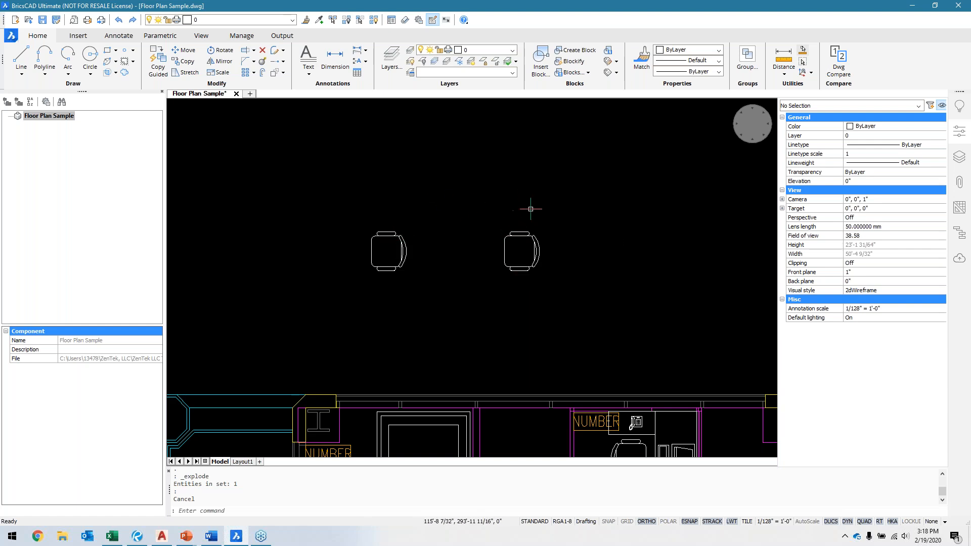
left_click(474, 203)
left_click(614, 304)
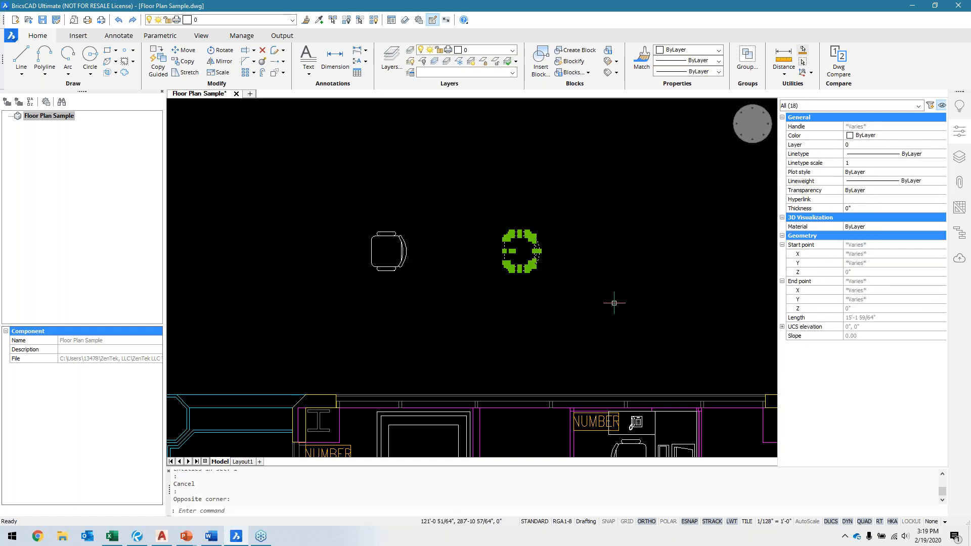
left_click(571, 62)
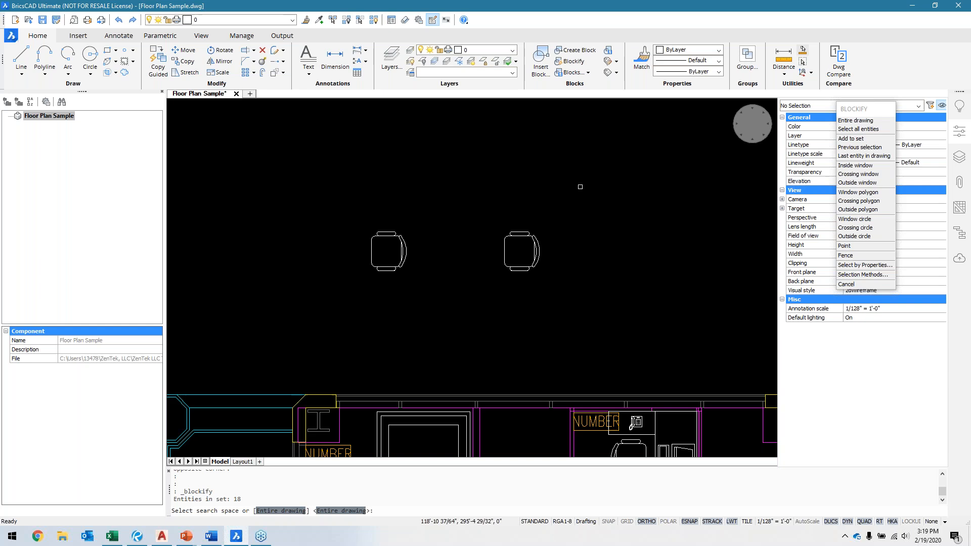
key("Return")
key("Return")
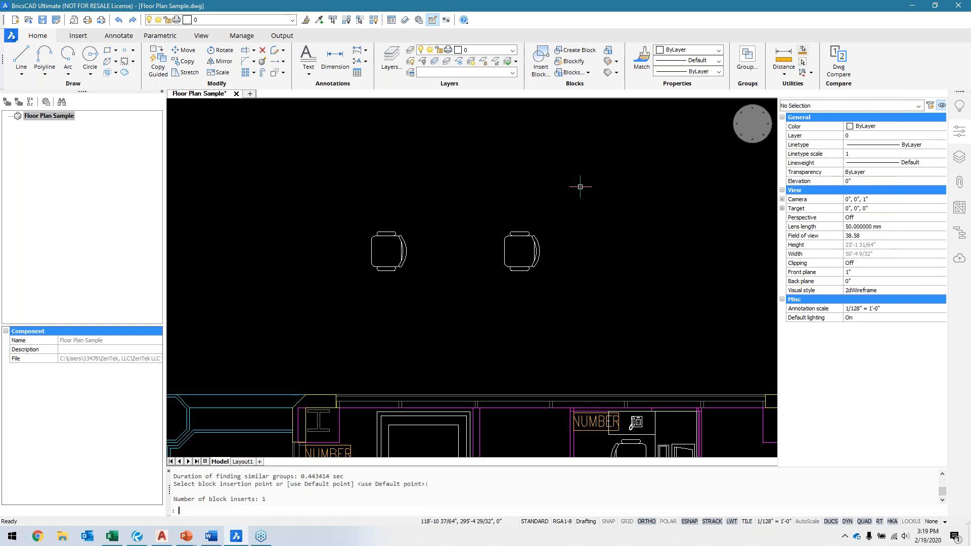
left_click(521, 245)
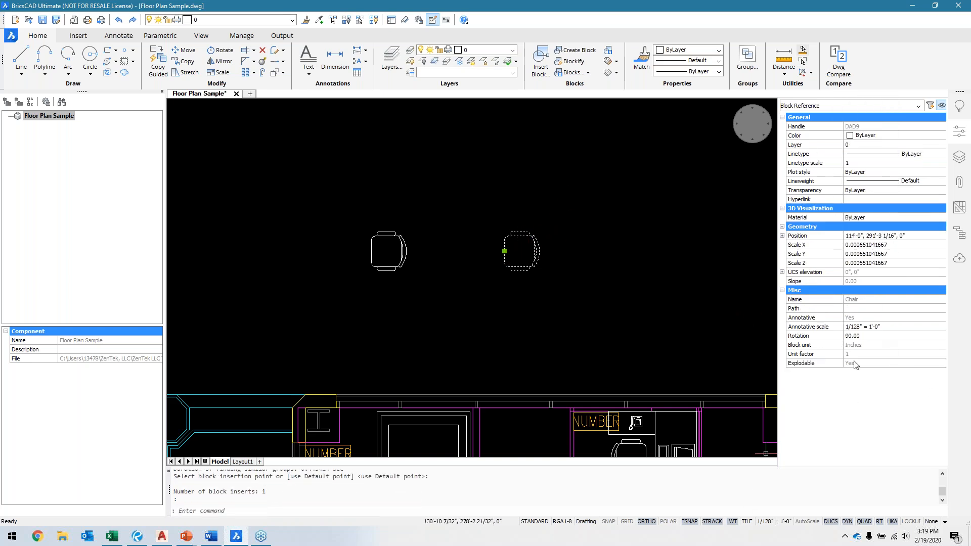
key("Escape")
key("Escape")
Step: Set the annotation scale to 1/32" = 1'-0" and turn on AutoScale for annotative objects
left_click(903, 310)
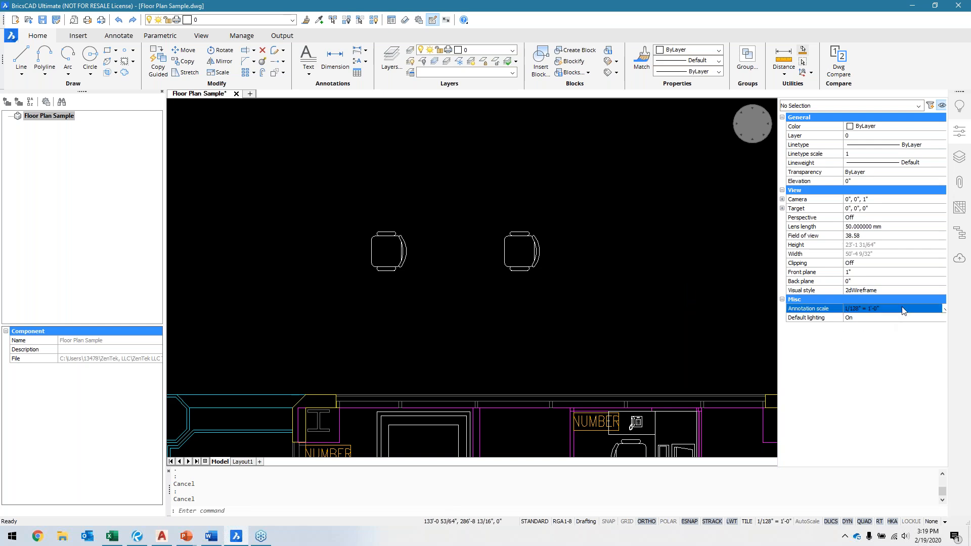
left_click(943, 311)
left_click(891, 502)
left_click(939, 312)
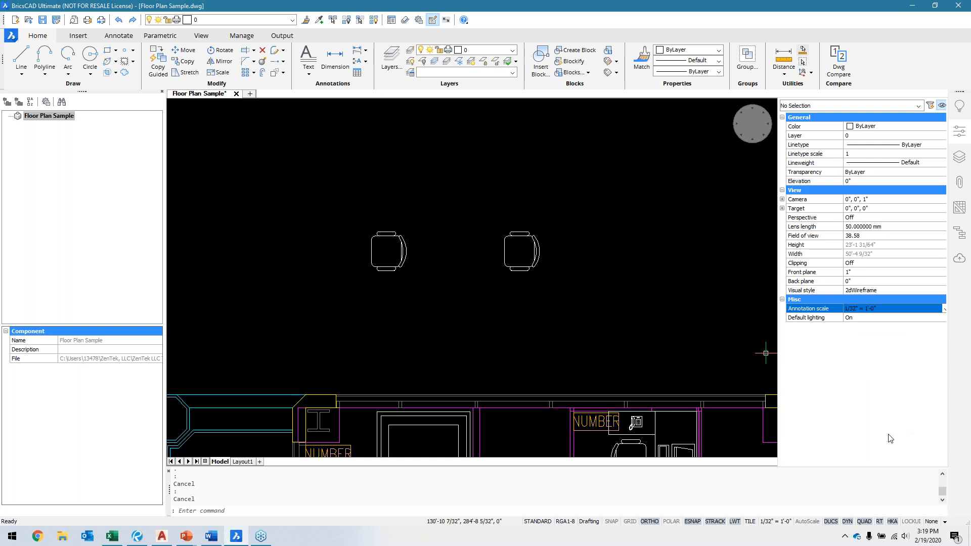
left_click(802, 522)
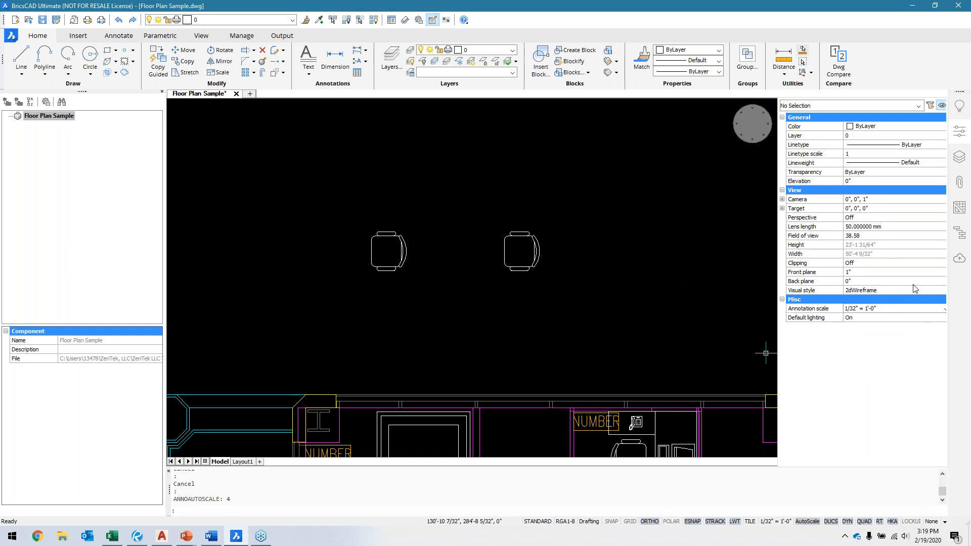
Step: Set the annotation scale back to 1/128" = 1'-0"
left_click(915, 309)
left_click(915, 308)
left_click(876, 482)
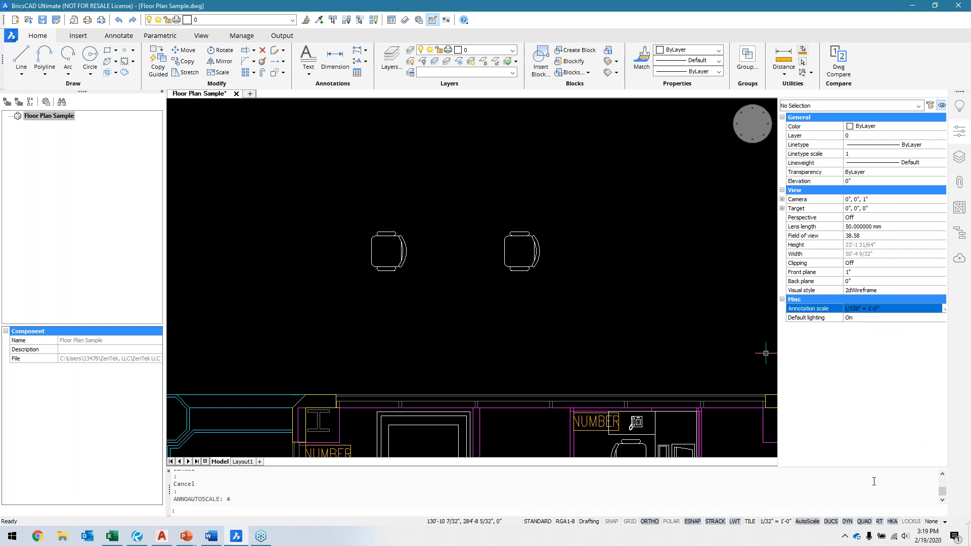
left_click(899, 312)
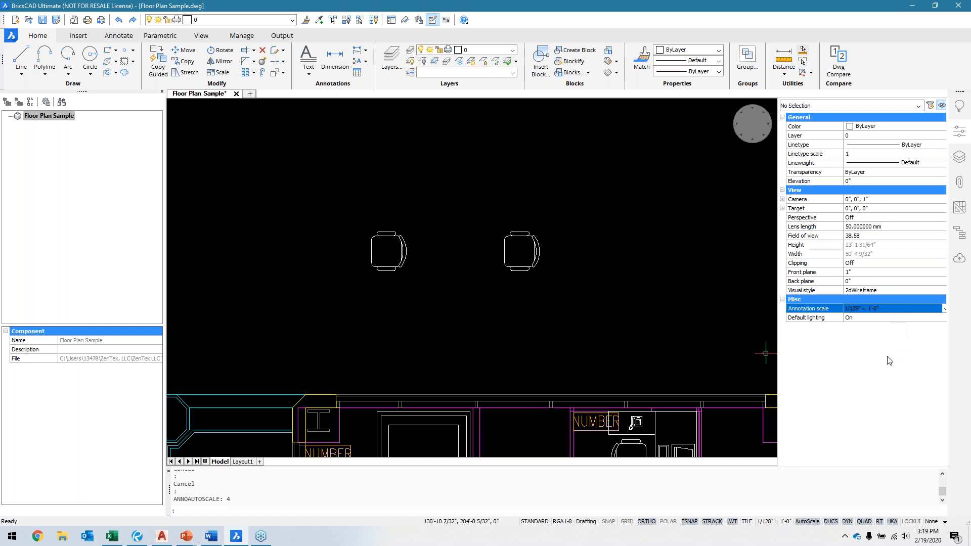
Step: Set the annotation scale to 1/8" = 1'-0"
left_click(910, 310)
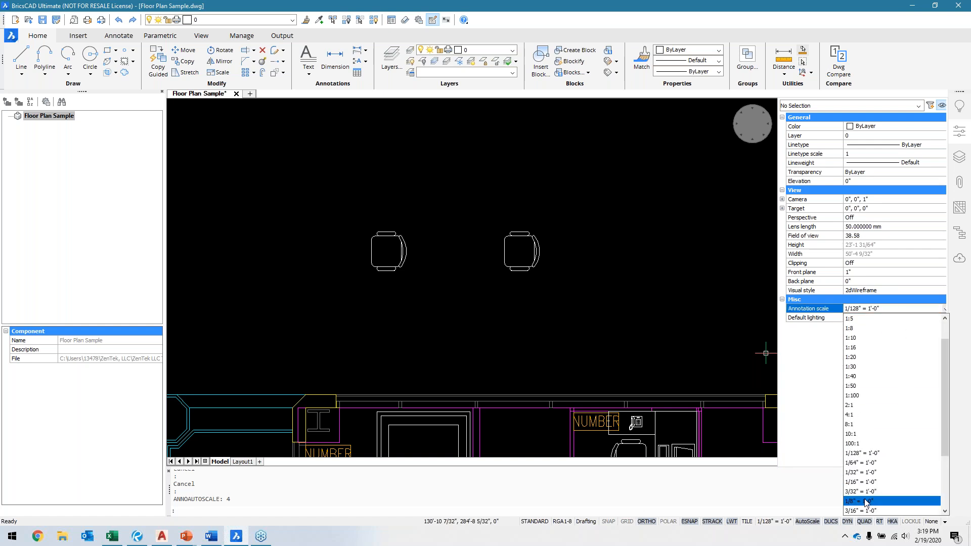
left_click(866, 502)
left_click(881, 318)
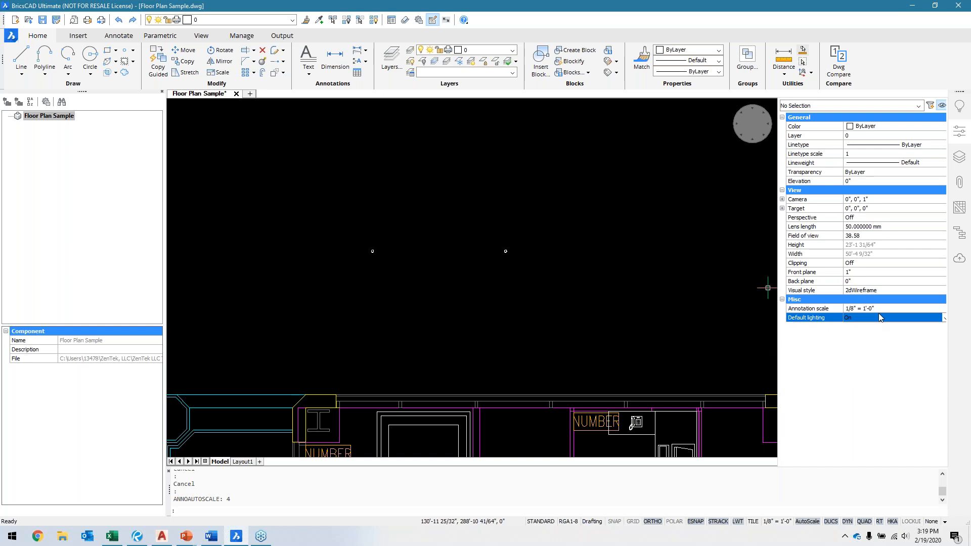
Step: Try an annotation scale of 1" = 1'-0", and return it to 1/8" = 1'-0"
key("Up")
left_click(890, 312)
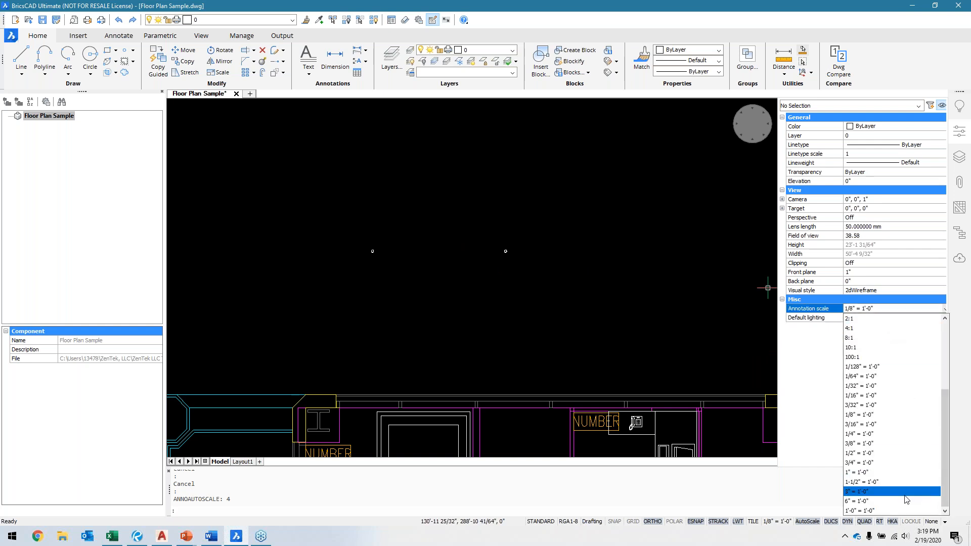
left_click(893, 473)
left_click(907, 311)
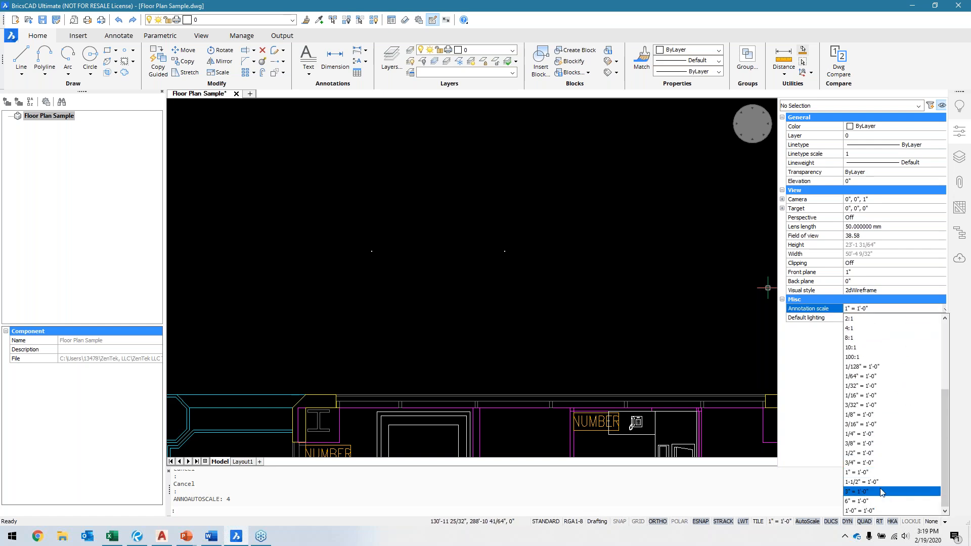
left_click(867, 415)
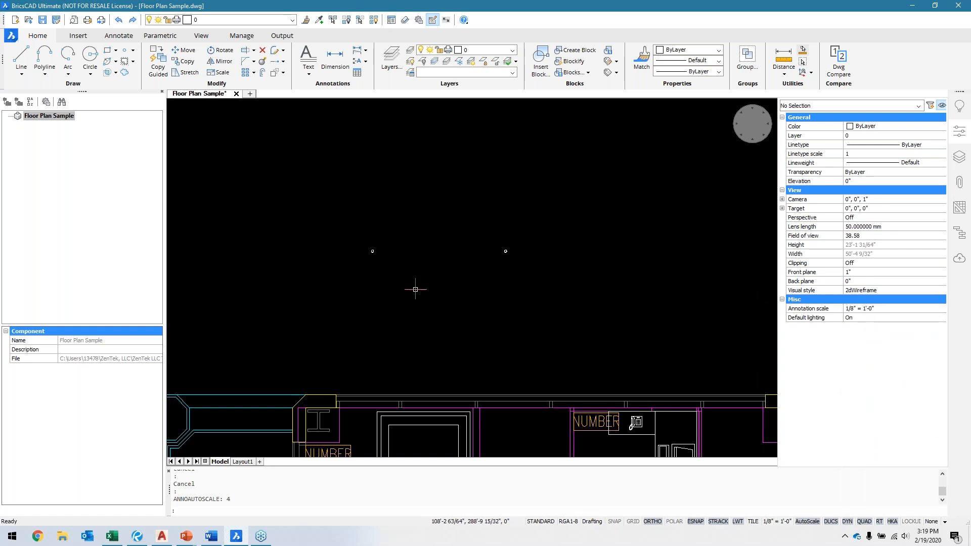
Step: Undo the latest view and annotation scale changes
scroll(344, 200, "up", 1)
middle_click_drag(345, 199, 377, 214)
scroll(460, 259, "down", 1)
key("ctrl+z")
key("ctrl+z")
key("ctrl+z")
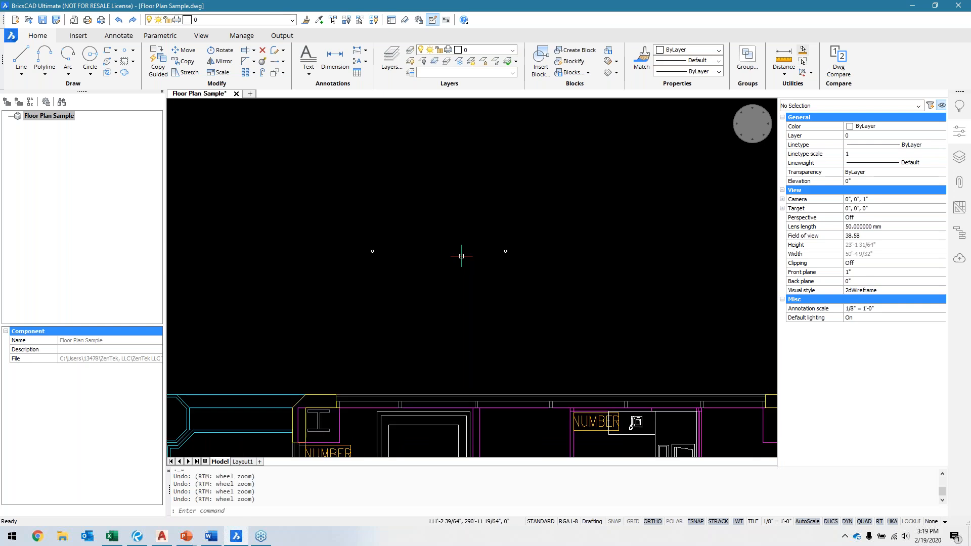
middle_click_drag(441, 285, 441, 299)
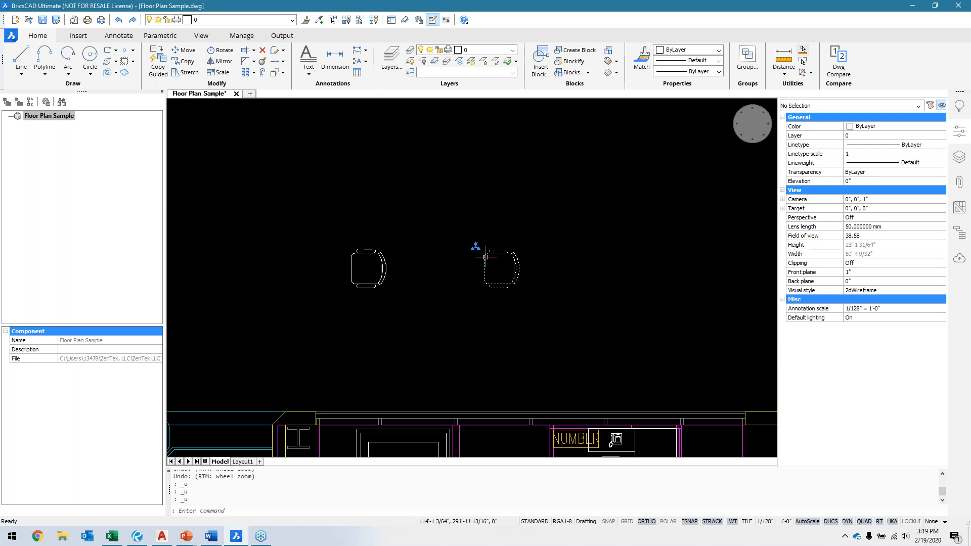
Step: Explode the chair block farther from the teal linework, in the empty area above the floor plan
left_click(454, 203)
left_click(576, 346)
left_click(272, 63)
key("Escape")
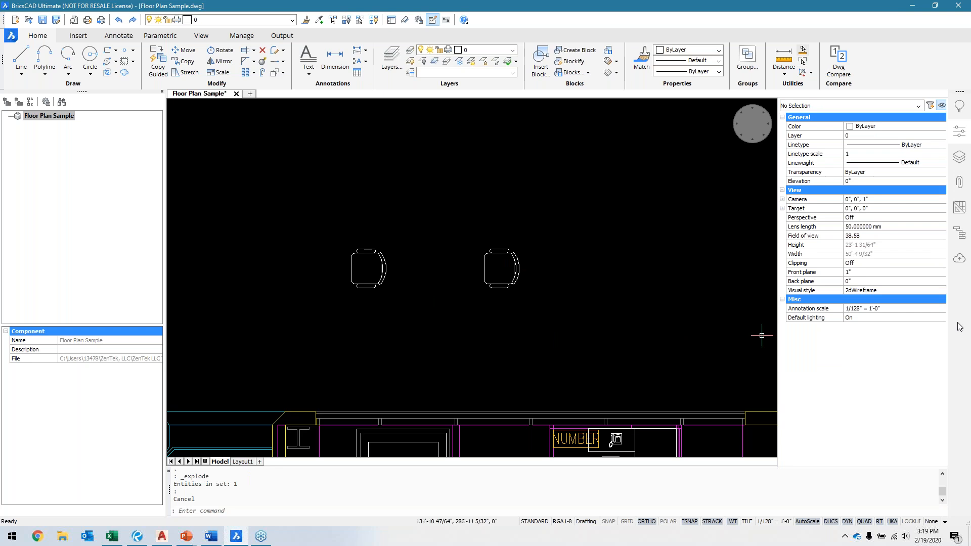
Step: Set the annotation scale to 1/16" = 1'-0"
left_click(908, 311)
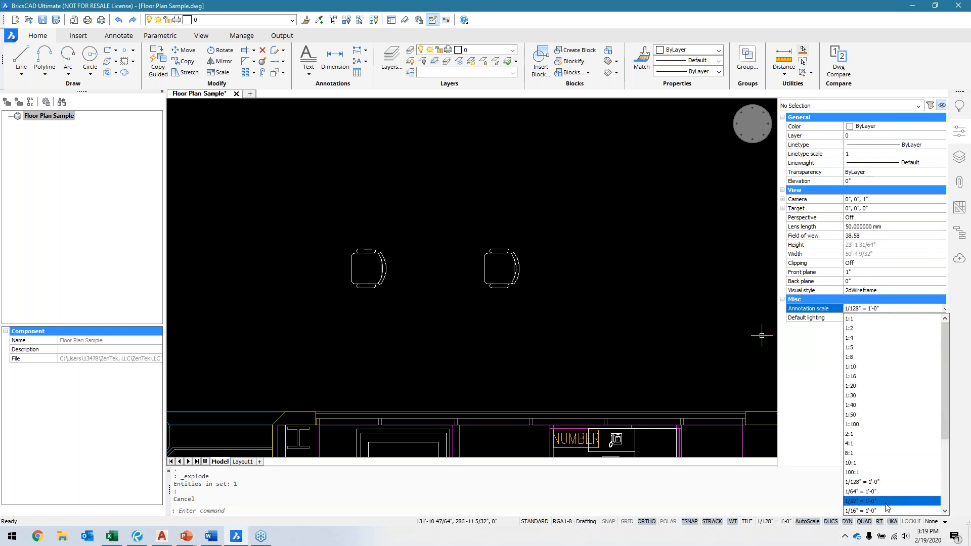
left_click(885, 508)
key("Escape")
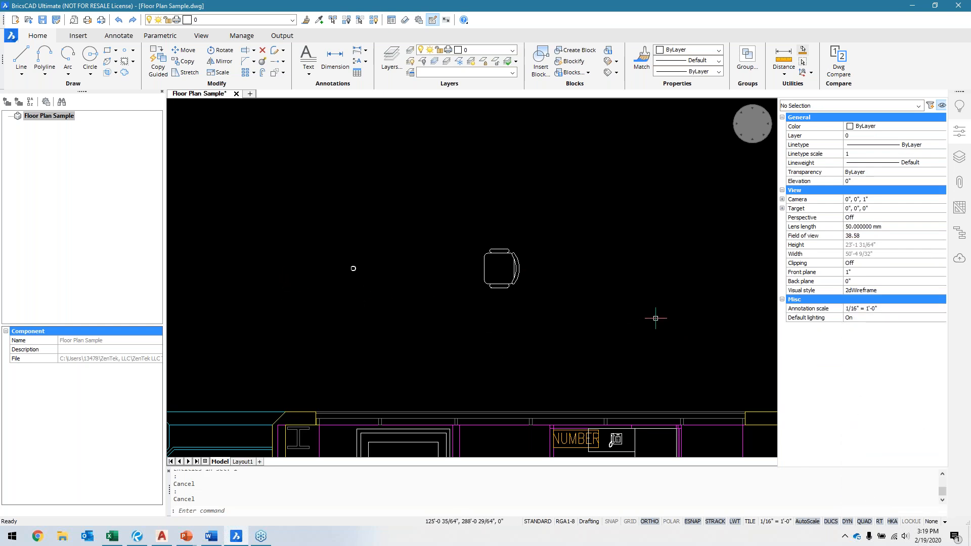
Step: Try to Blockify the large exploded chair's linework above the floor plan, using the entire drawing as the search space
middle_click_drag(656, 318, 634, 336)
mouse_move(471, 304)
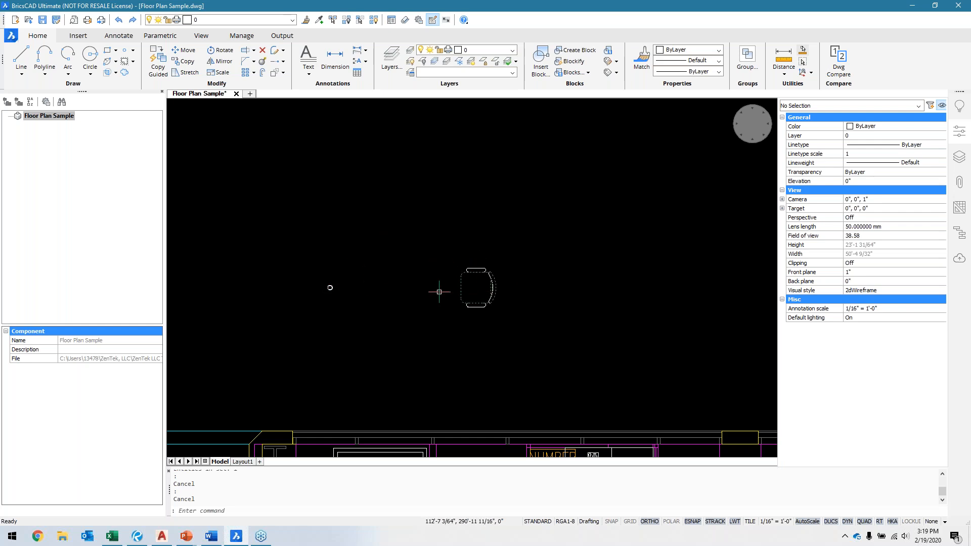
mouse_move(330, 287)
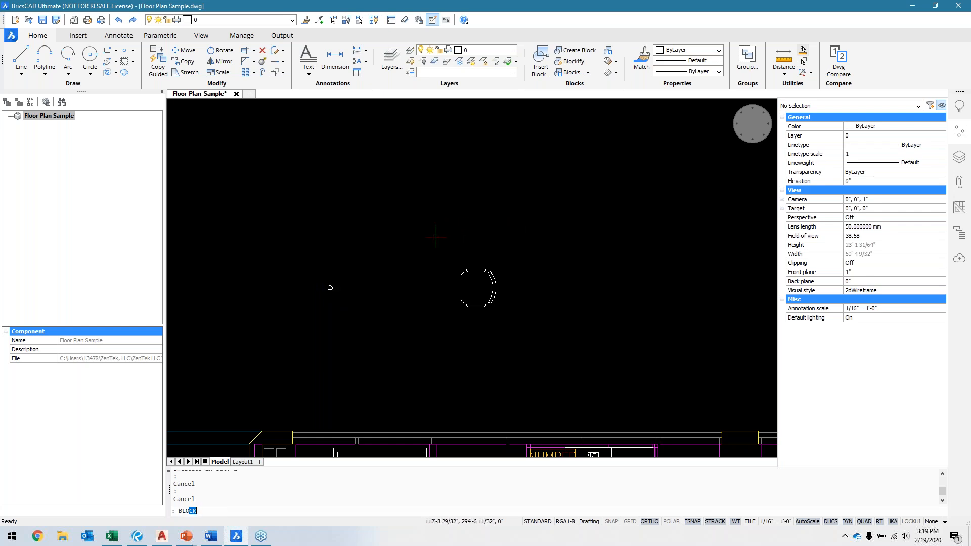
type("KIFY")
key("Return")
left_click(431, 243)
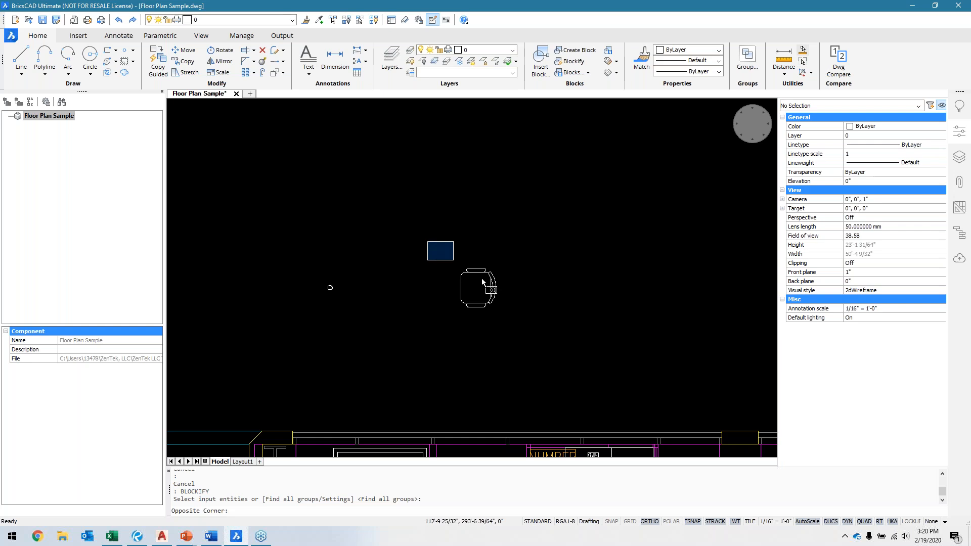
left_click(556, 339)
key("Return")
key("Return")
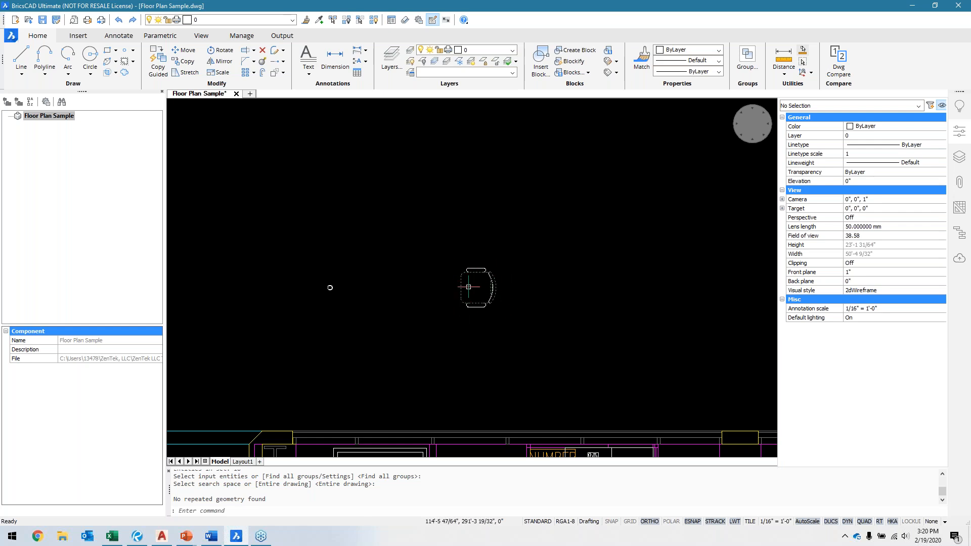
scroll(307, 280, "up", 4)
middle_click_drag(659, 302, 537, 283)
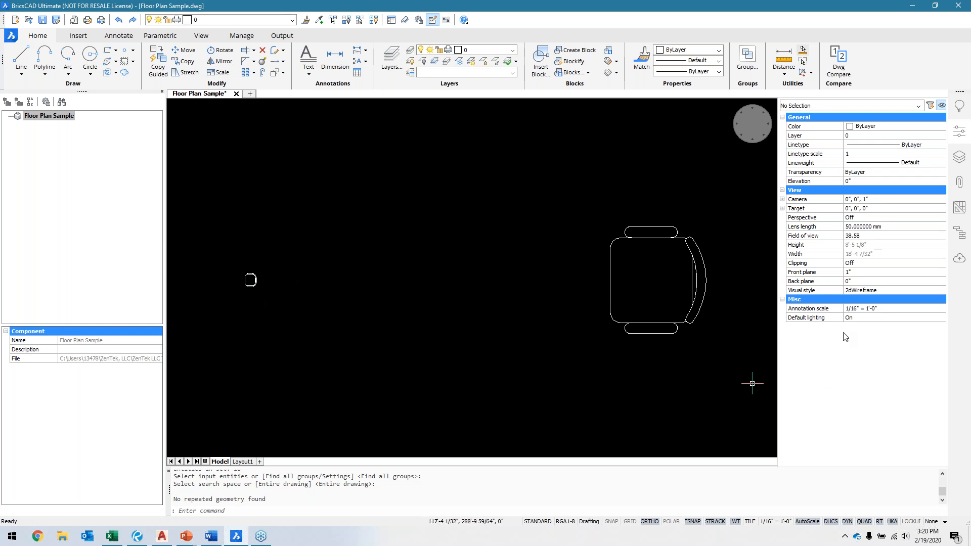
mouse_move(455, 337)
middle_mouse_down()
mouse_move(442, 336)
mouse_move(443, 315)
middle_mouse_up()
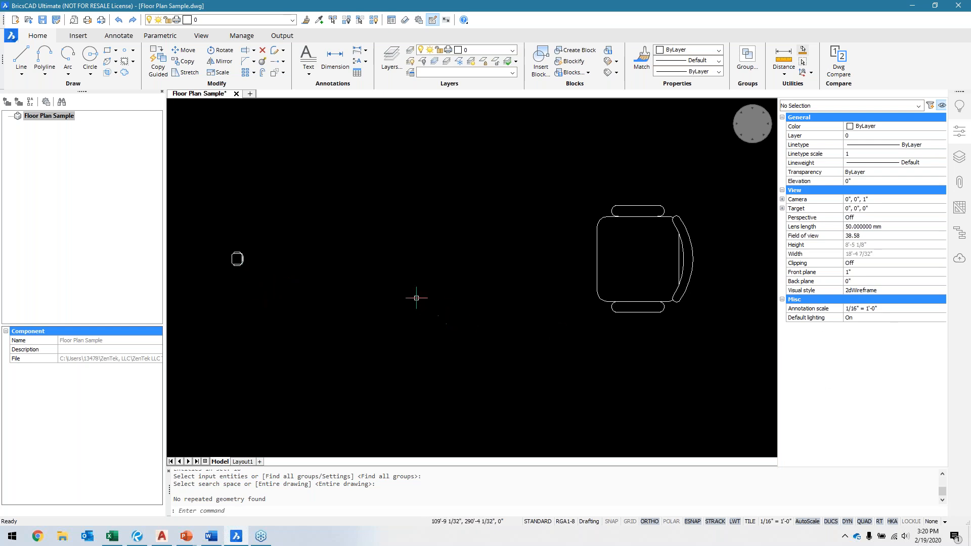
middle_click_drag(382, 329, 380, 317)
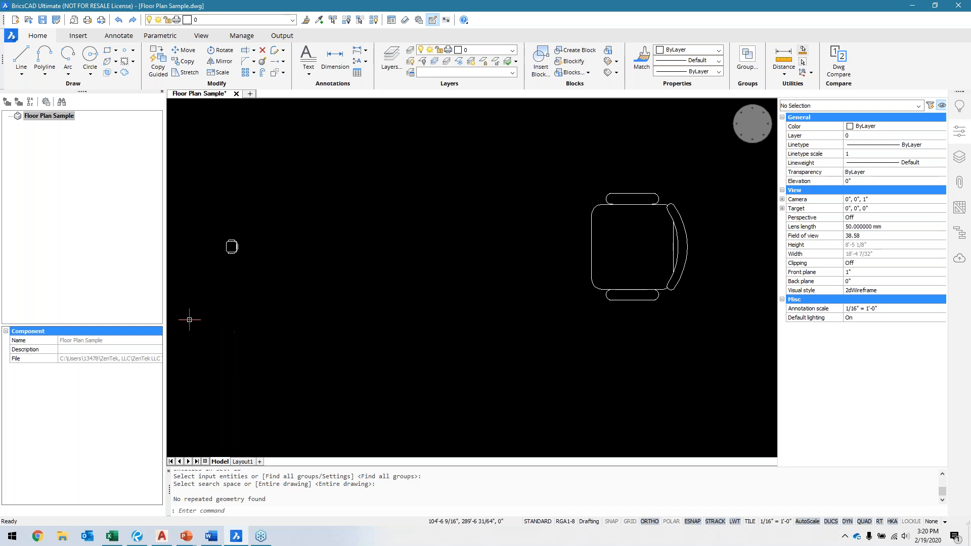
scroll(455, 334, "down", 5)
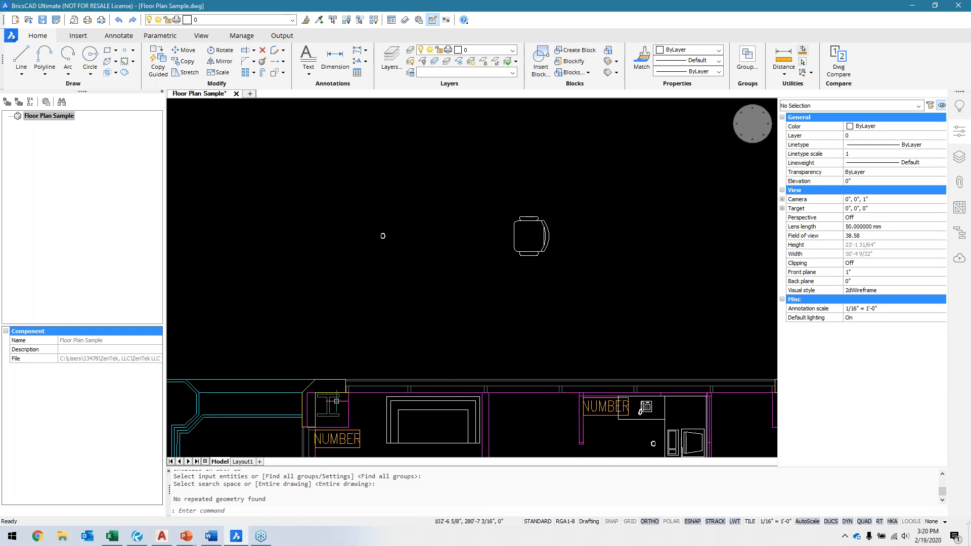
Step: Switch to the PowerPoint slide show and advance from the Blockify slide past Q & A to the Why Choose Us slide
left_click(186, 537)
left_click(244, 498)
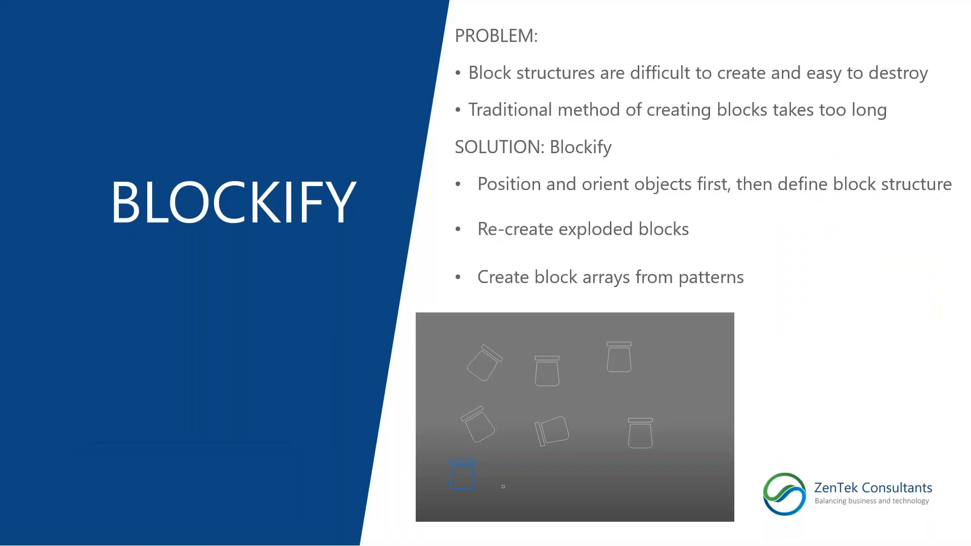
left_click(348, 367)
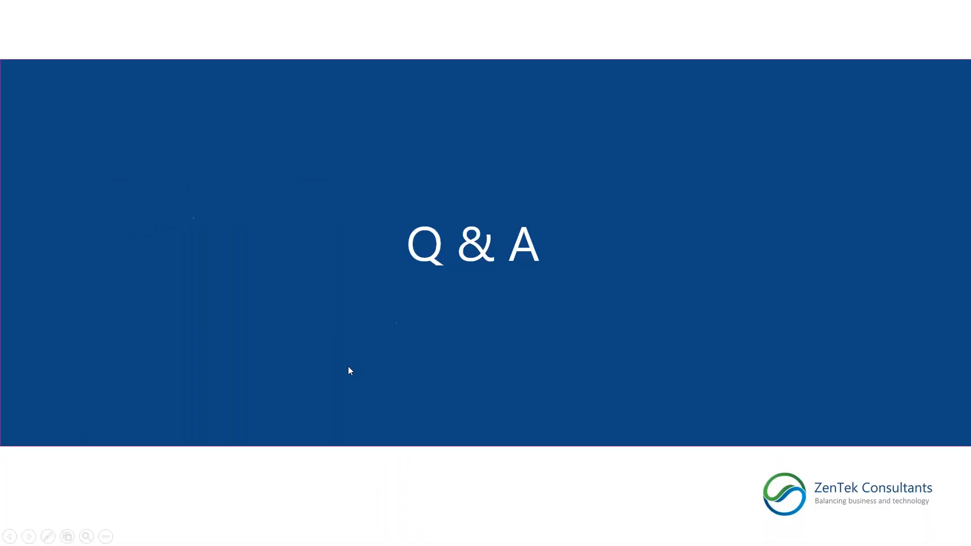
left_click(340, 321)
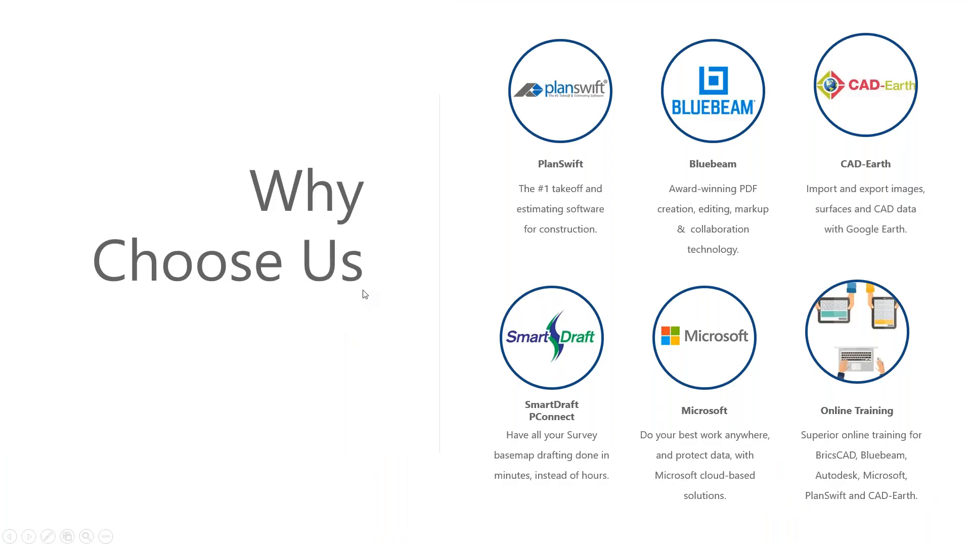